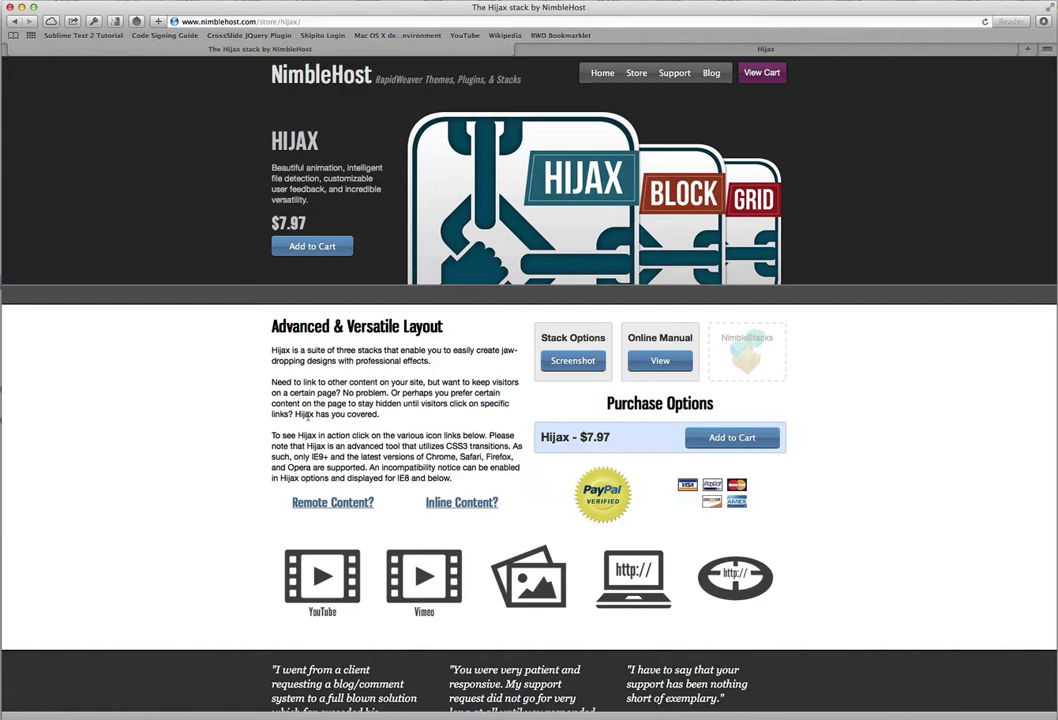
Try the YouTube, Vimeo and image demo links on the Hijax product page.
scroll(272, 384, "down", 1)
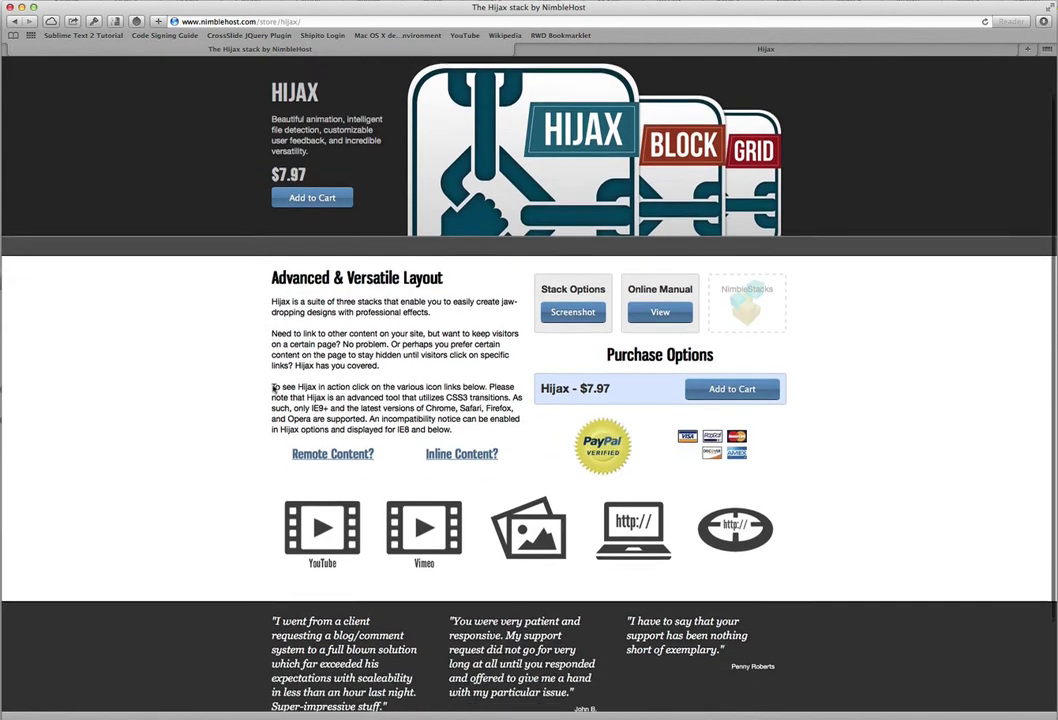
scroll(272, 386, "up", 1)
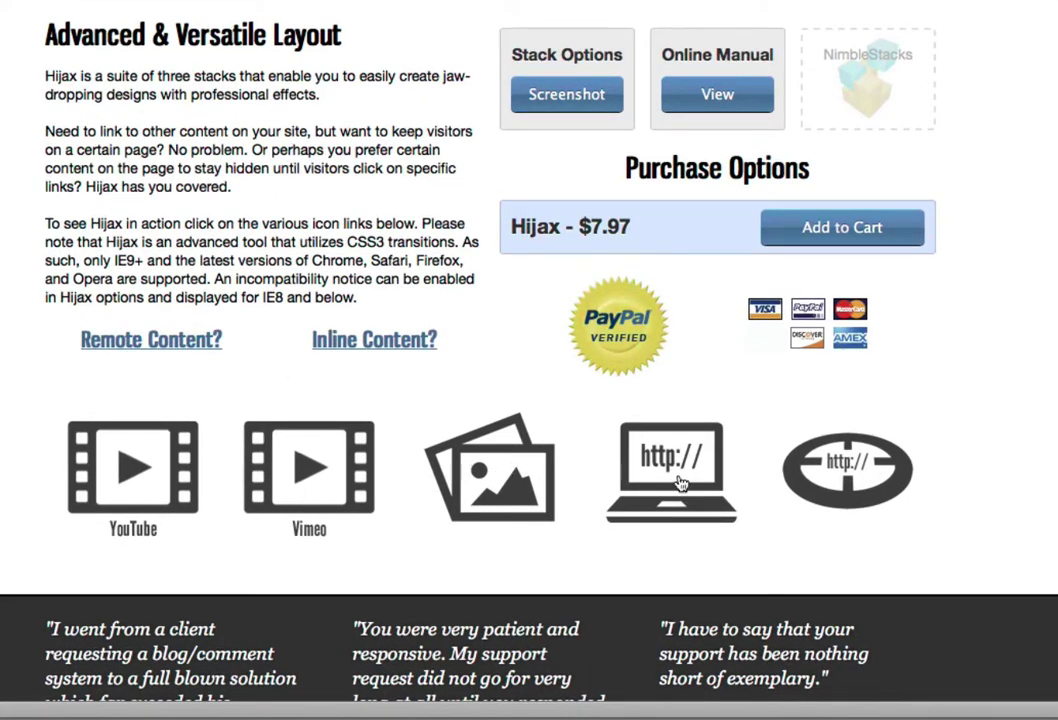
scroll(413, 505, "down", 3)
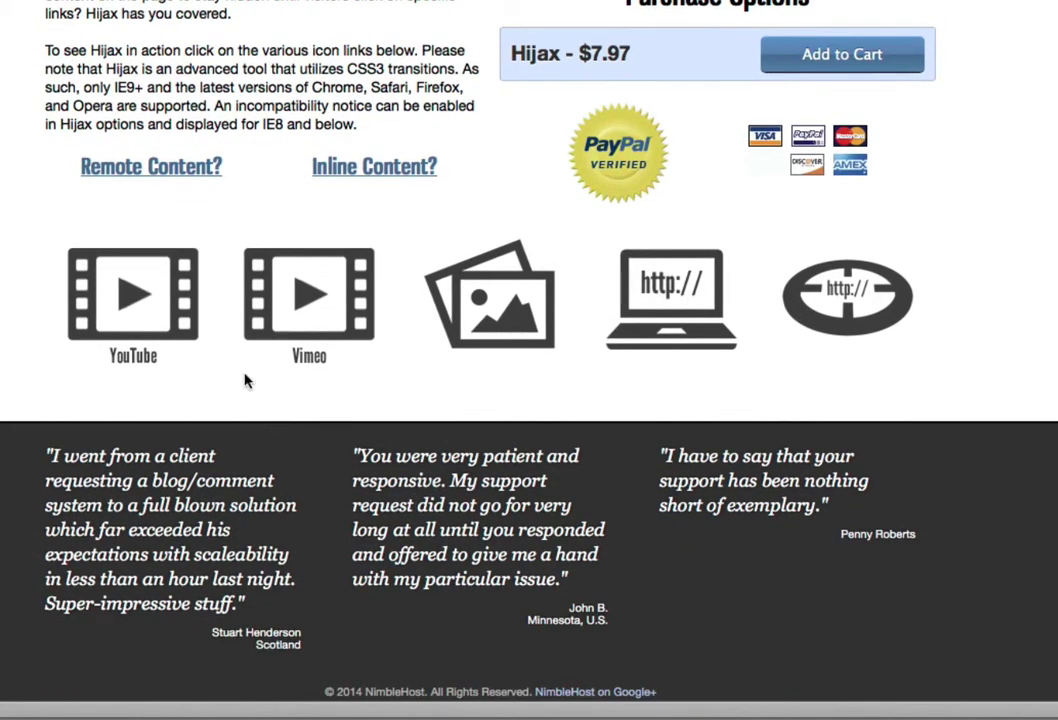
left_click(145, 303)
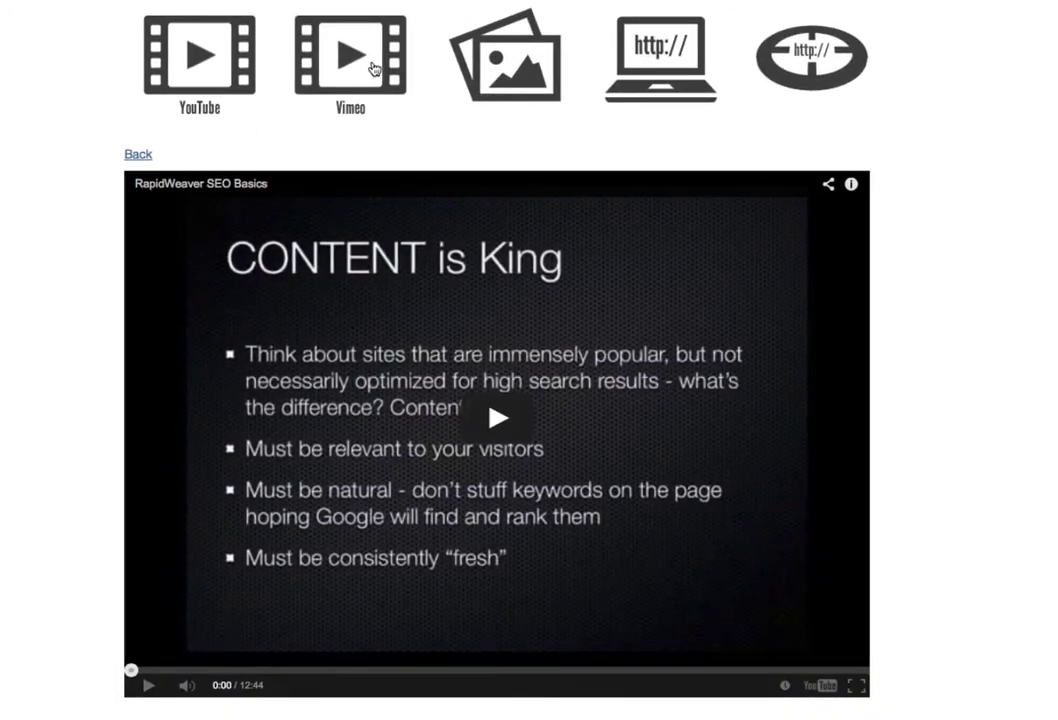
left_click(372, 67)
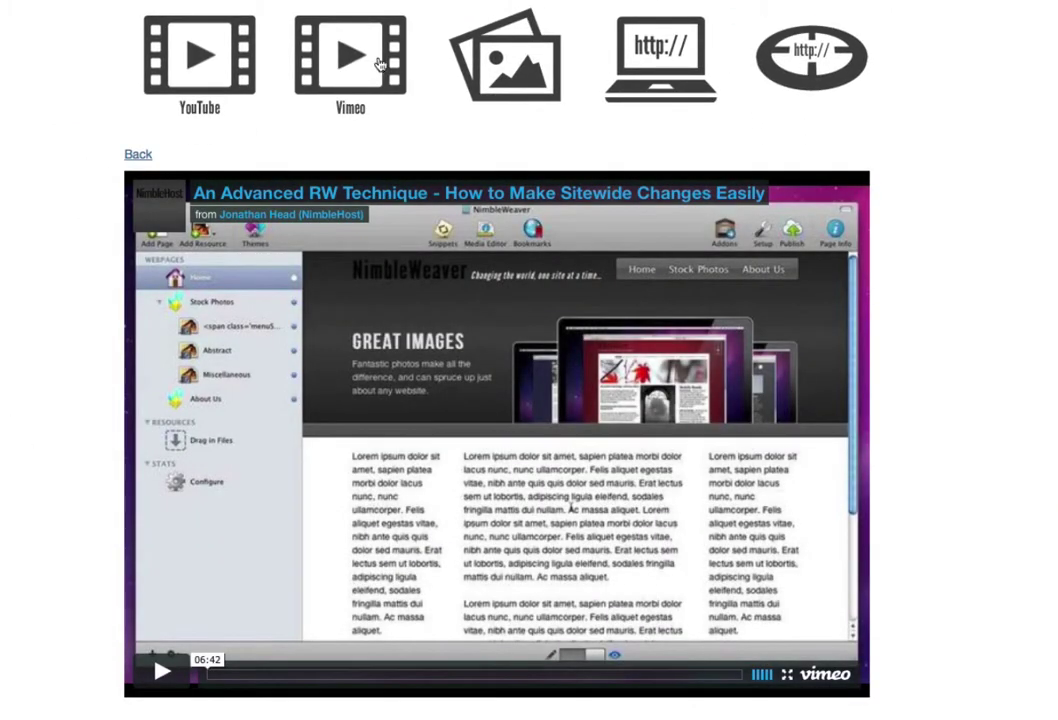
left_click(508, 70)
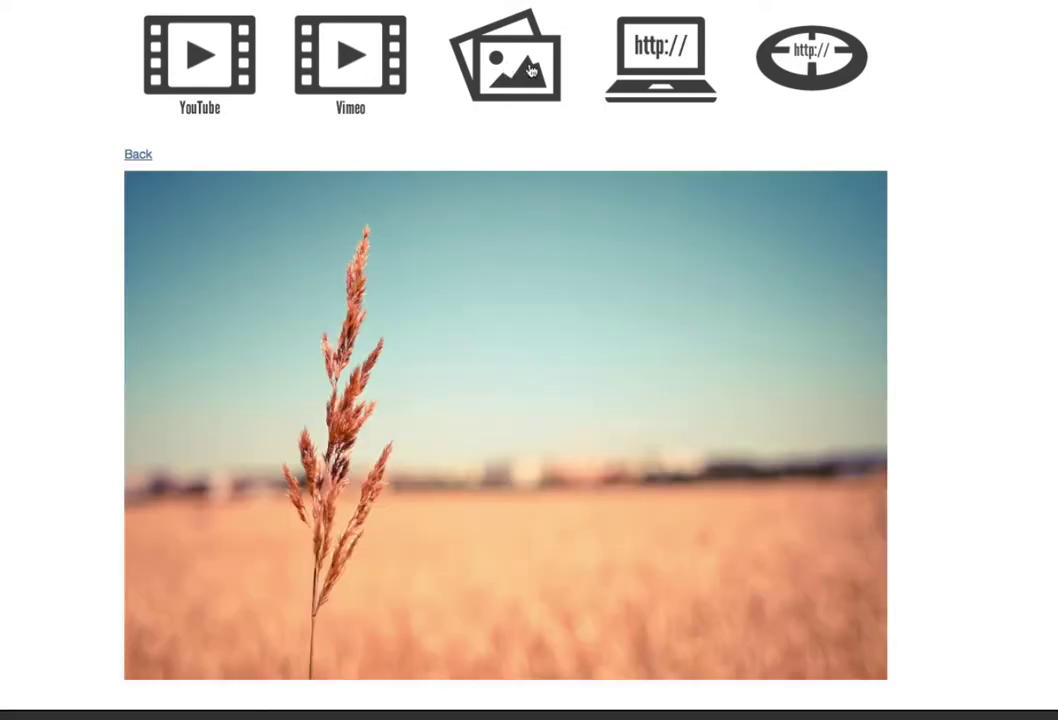
Try the full-webpage demo, viewing the embedded page sideways, and load the demo of specific content from a remote page.
left_click(664, 66)
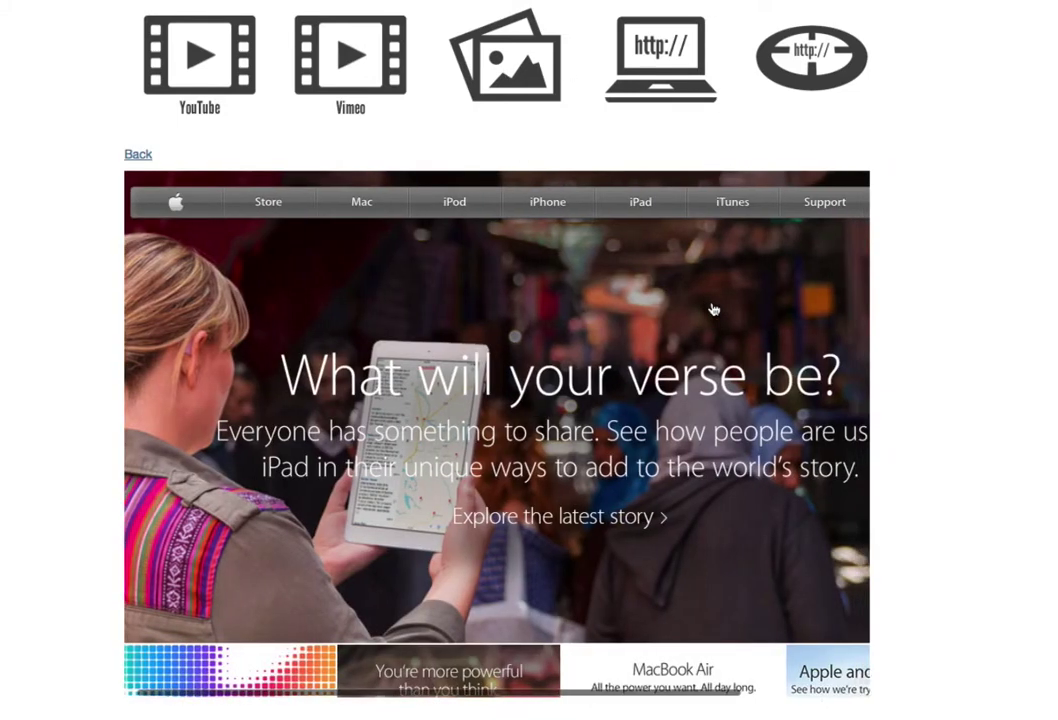
scroll(713, 308, "right", 3)
scroll(713, 308, "left", 3)
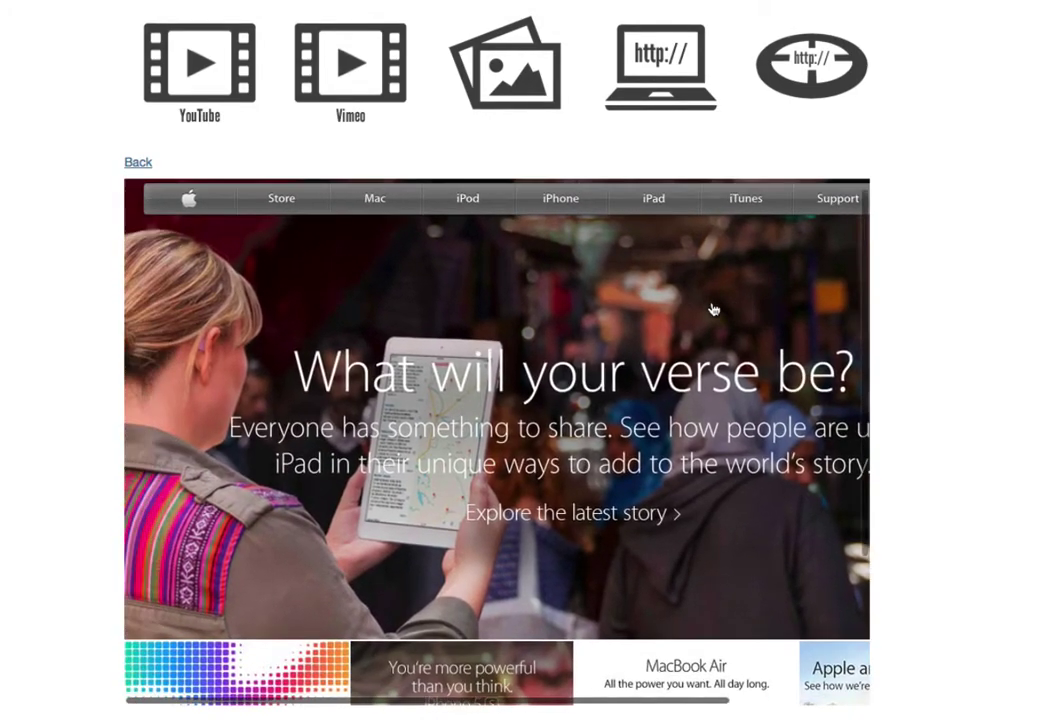
left_click(805, 78)
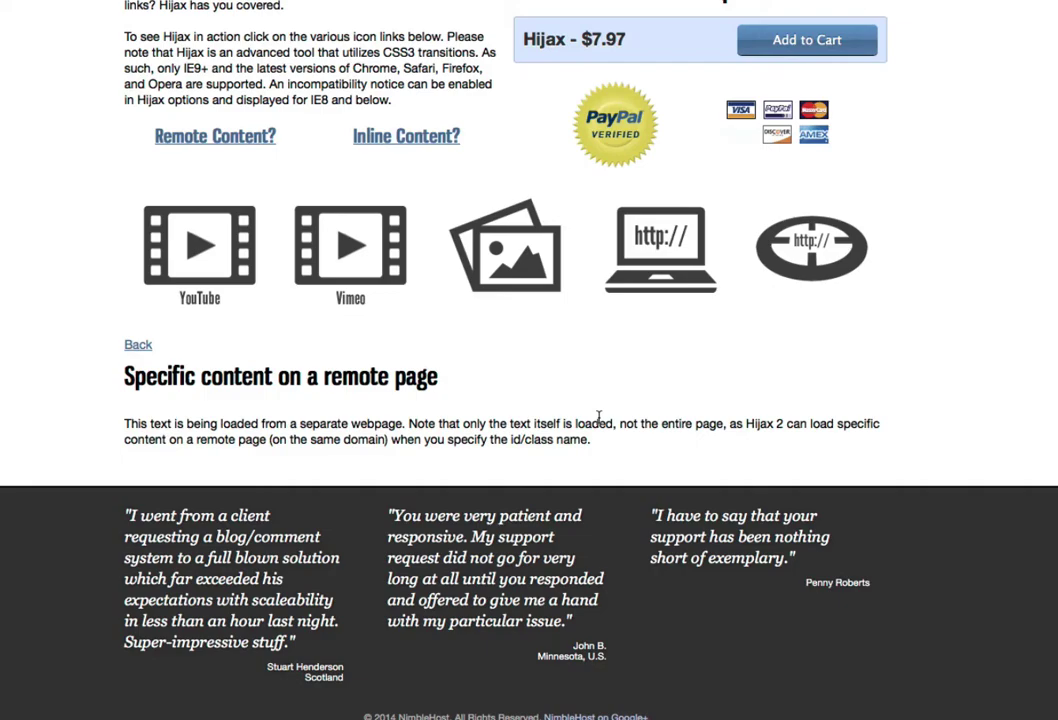
Switch to RapidWeaver and look over the Hijax, HijaxBlock and HijaxGrid stacks in the stack elements library.
key("super+Tab")
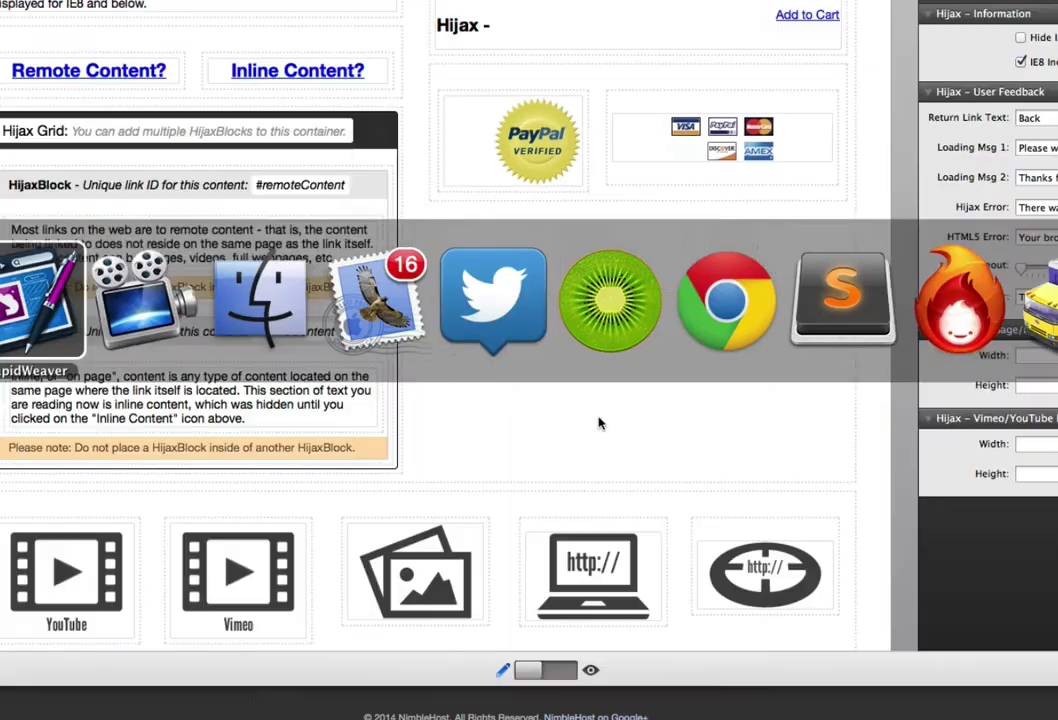
scroll(560, 335, "up", 5)
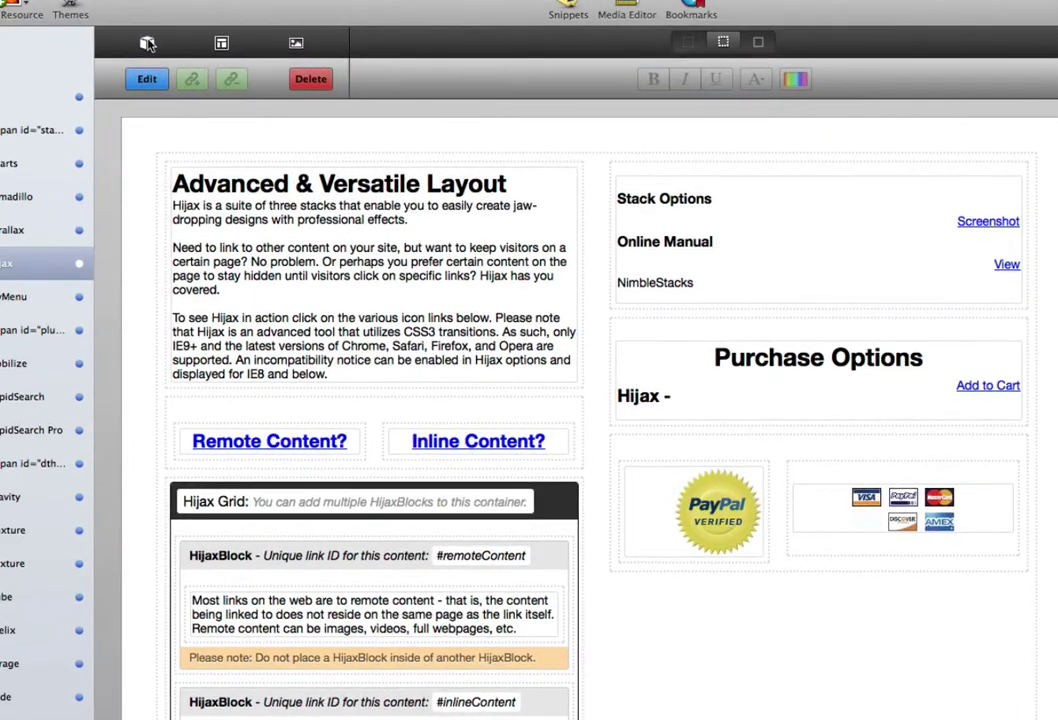
left_click(147, 43)
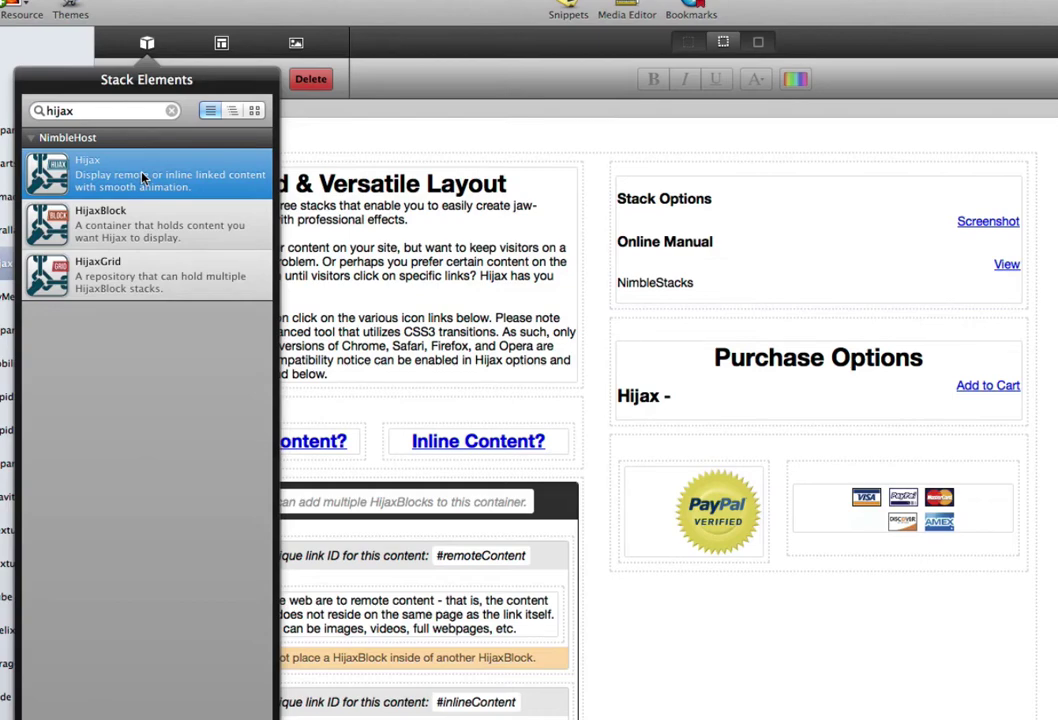
left_click_drag(142, 178, 279, 205)
scroll(425, 314, "down", 4)
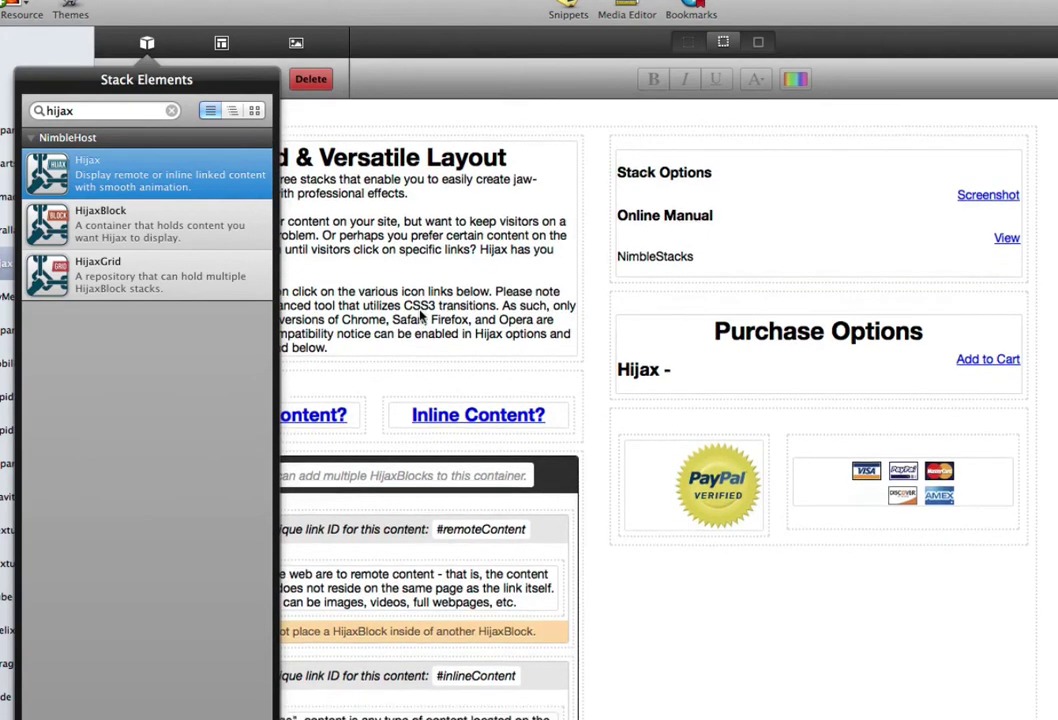
left_click(777, 593)
Hide the instructions of the Hijax stack placed beneath the row of media icons.
scroll(778, 595, "down", 10)
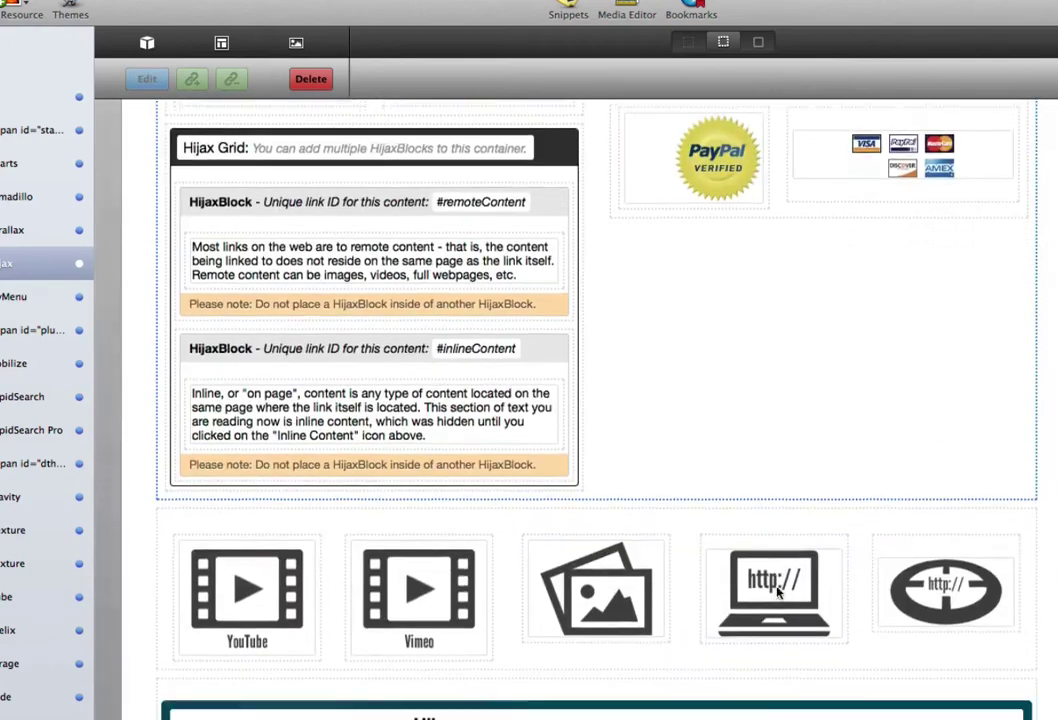
scroll(780, 600, "down", 7)
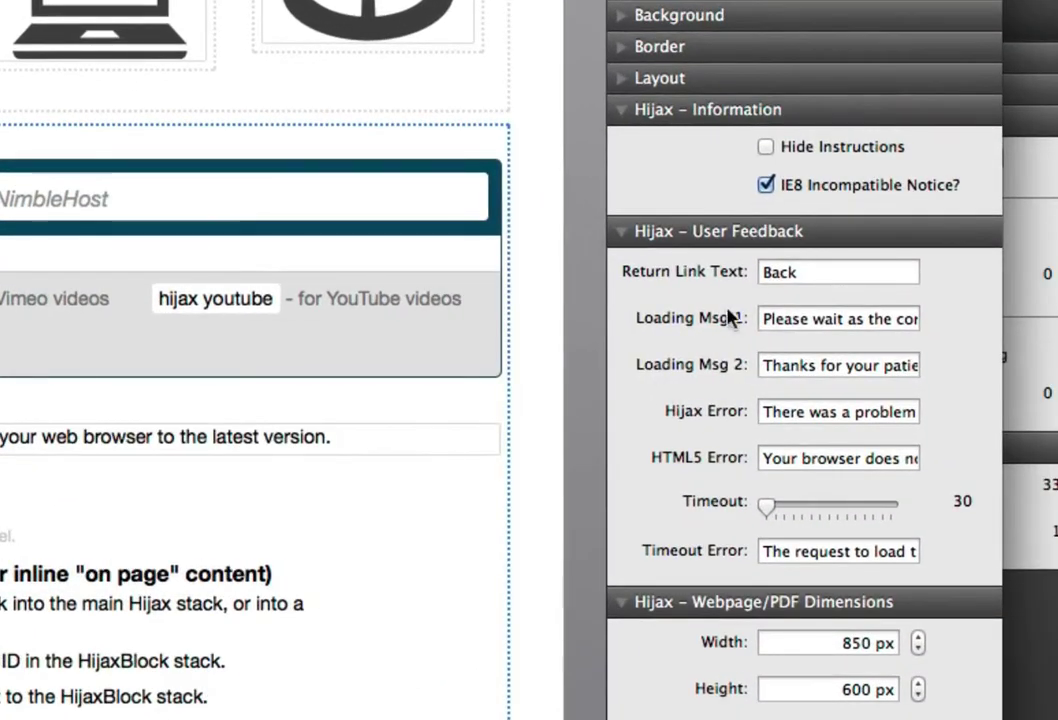
left_click(808, 146)
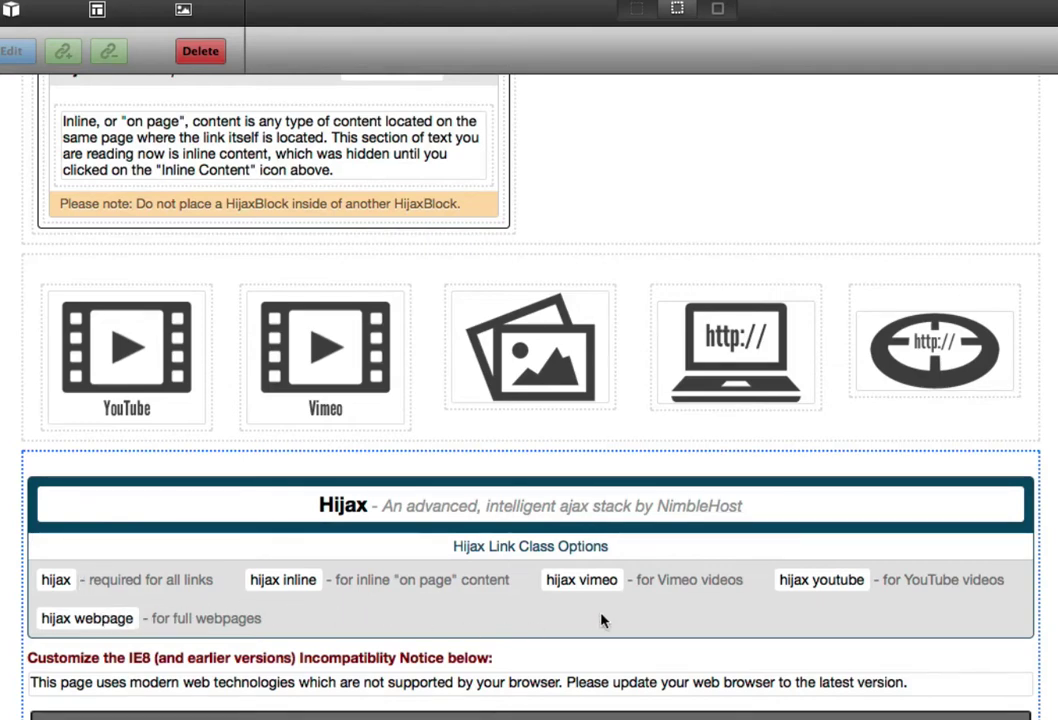
Examine the YouTube icon's link address and its custom class attribute, leaving the link unchanged.
scroll(693, 607, "up", 1)
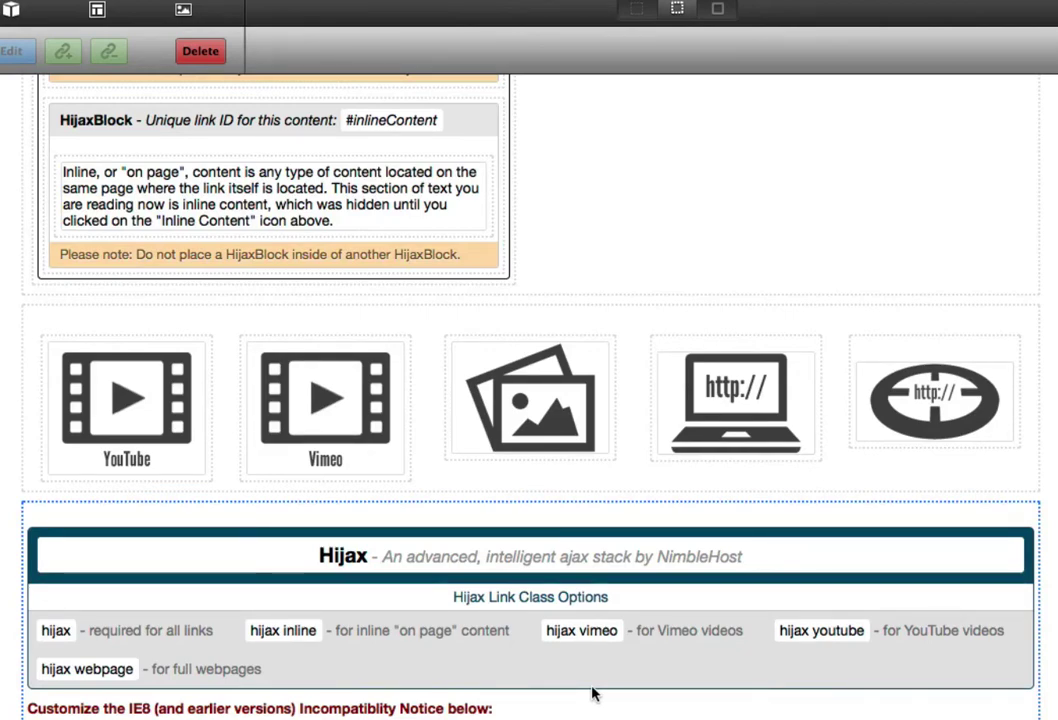
left_click(118, 400)
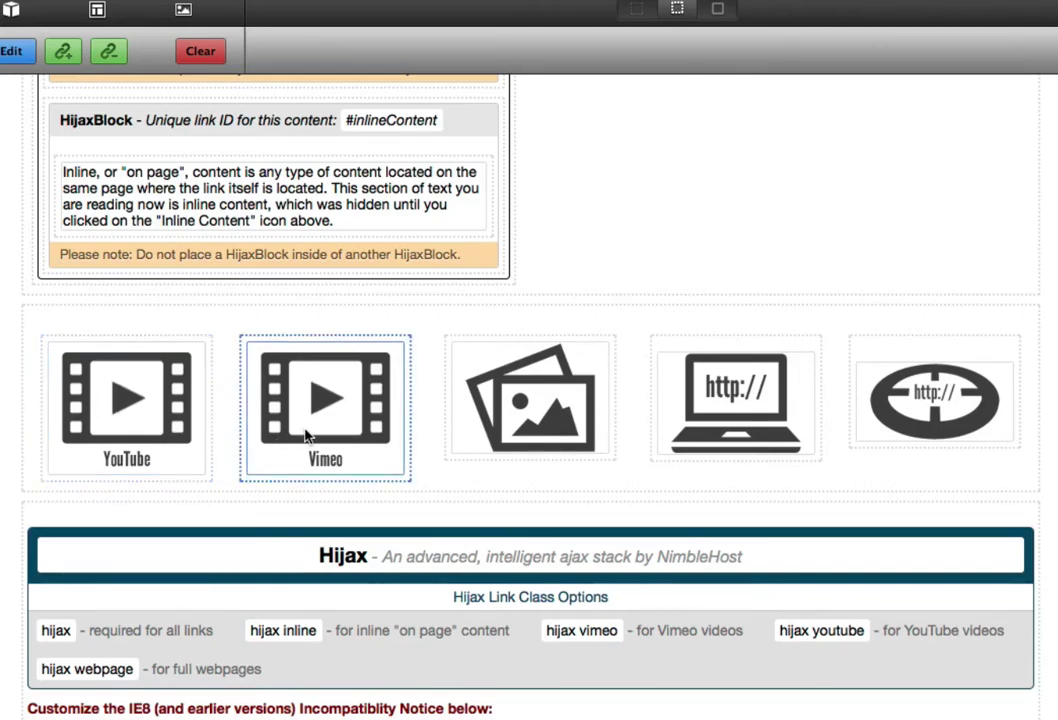
left_click(72, 62)
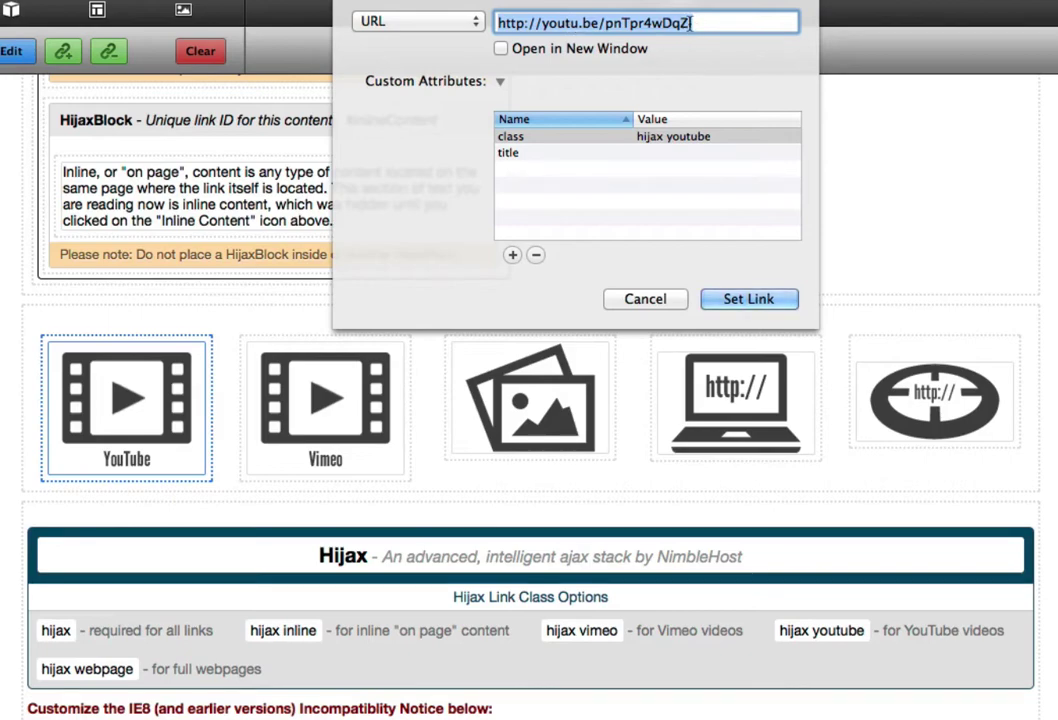
left_click(502, 82)
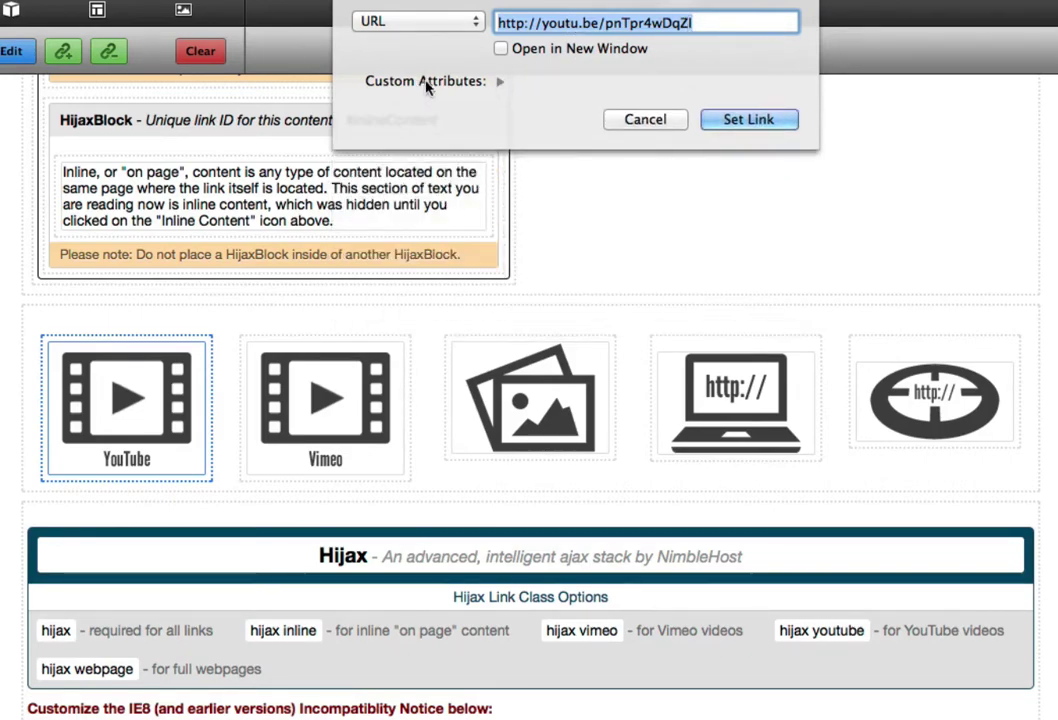
left_click(499, 85)
left_click(520, 143)
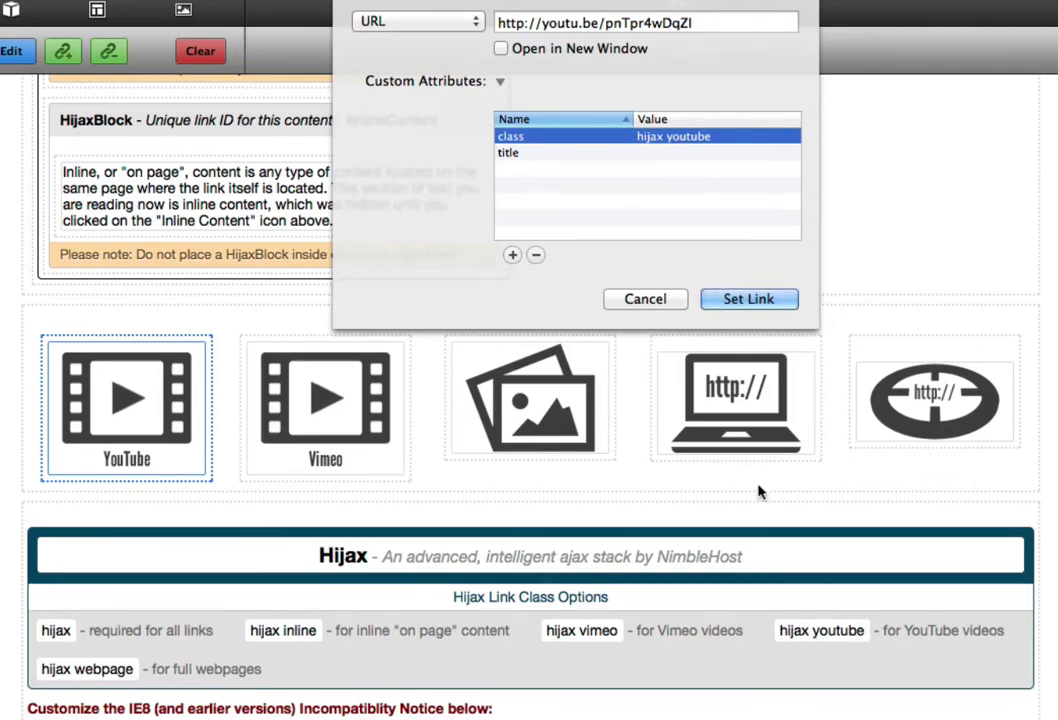
left_click(668, 299)
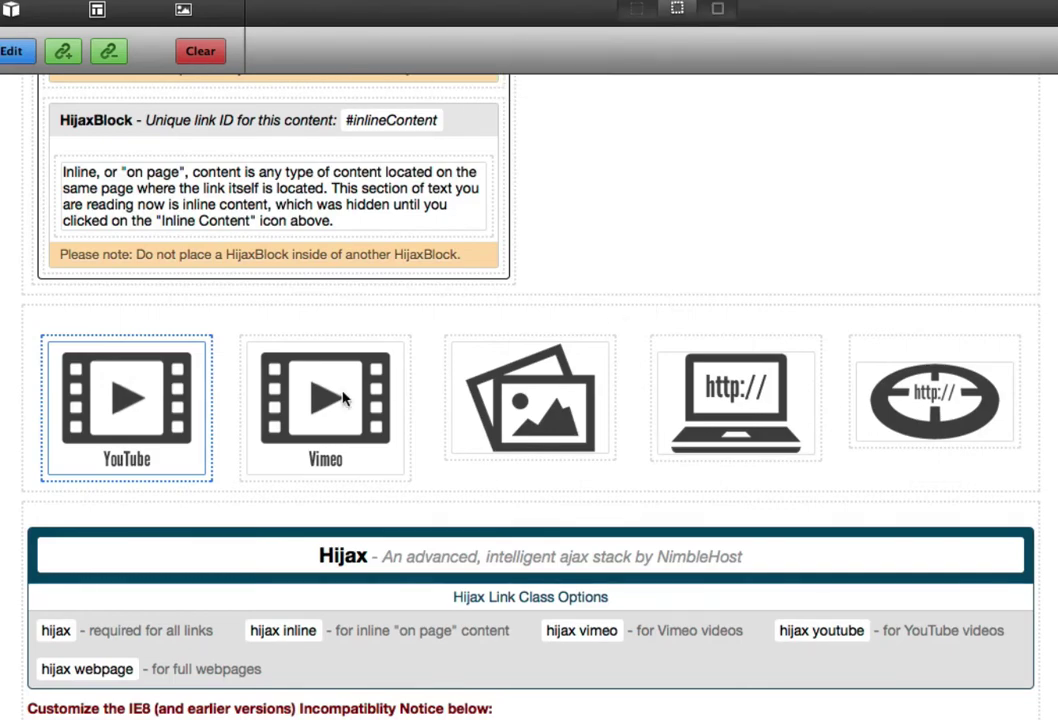
Examine the Vimeo icon's link address and its custom attributes, leaving the link unchanged.
left_click(344, 399)
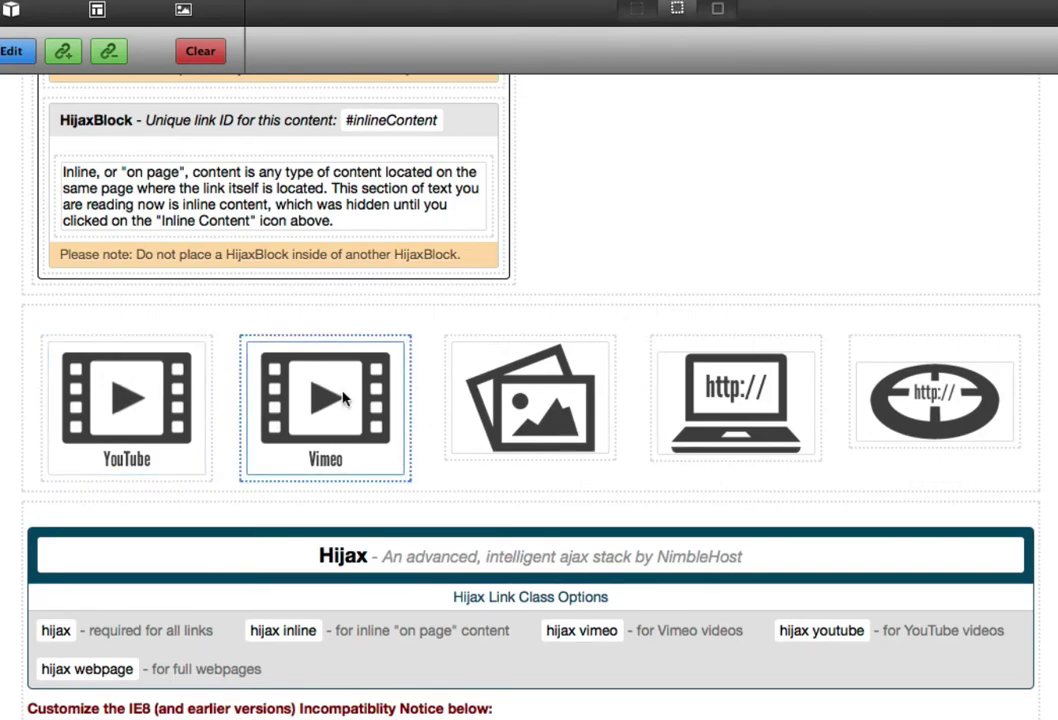
left_click(60, 51)
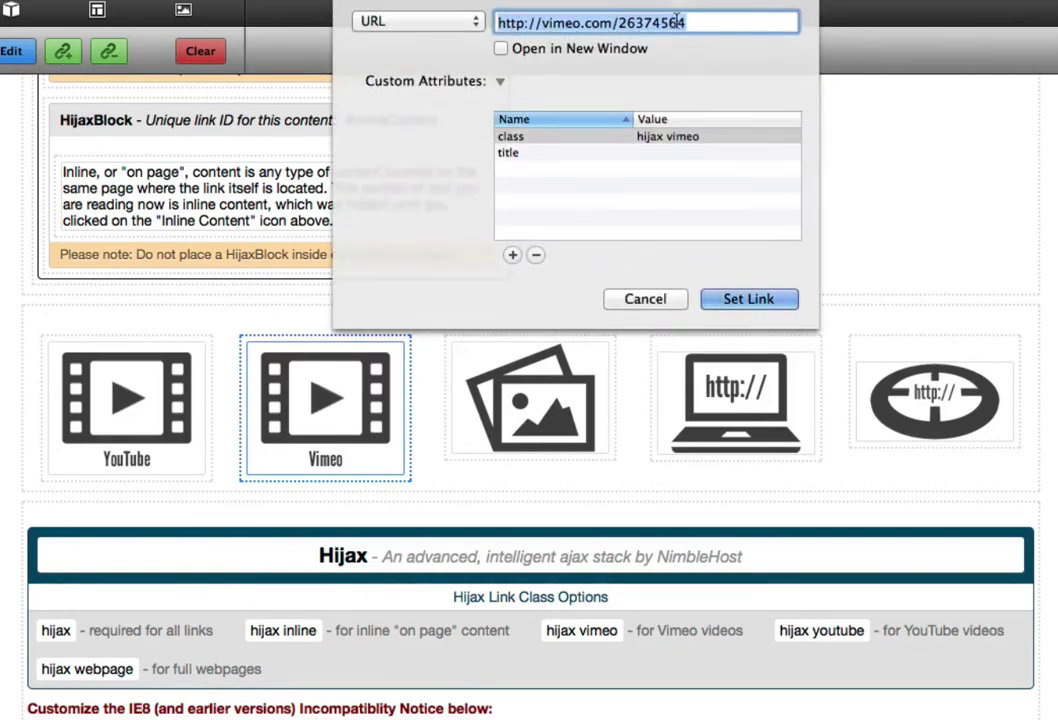
left_click(528, 150)
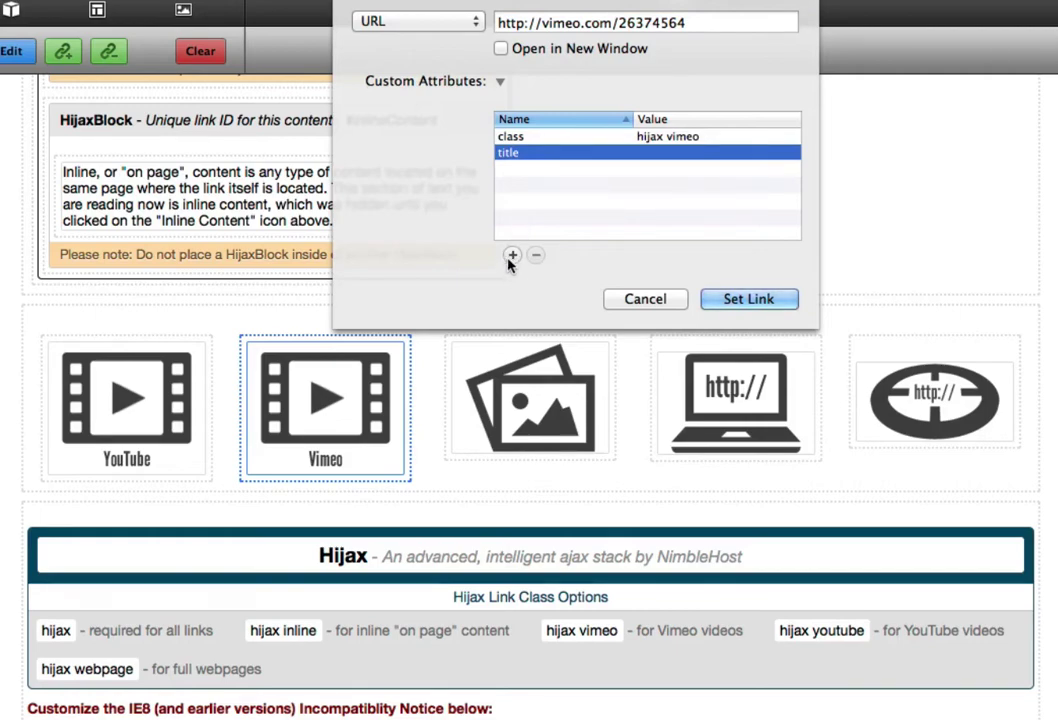
left_click(512, 138)
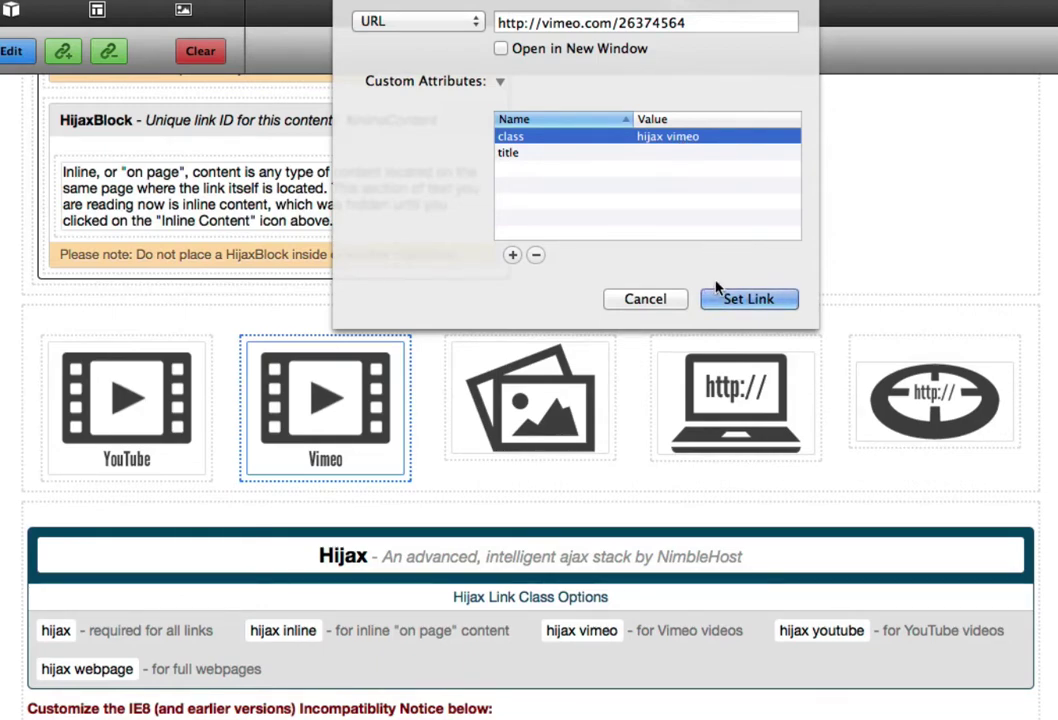
left_click(665, 298)
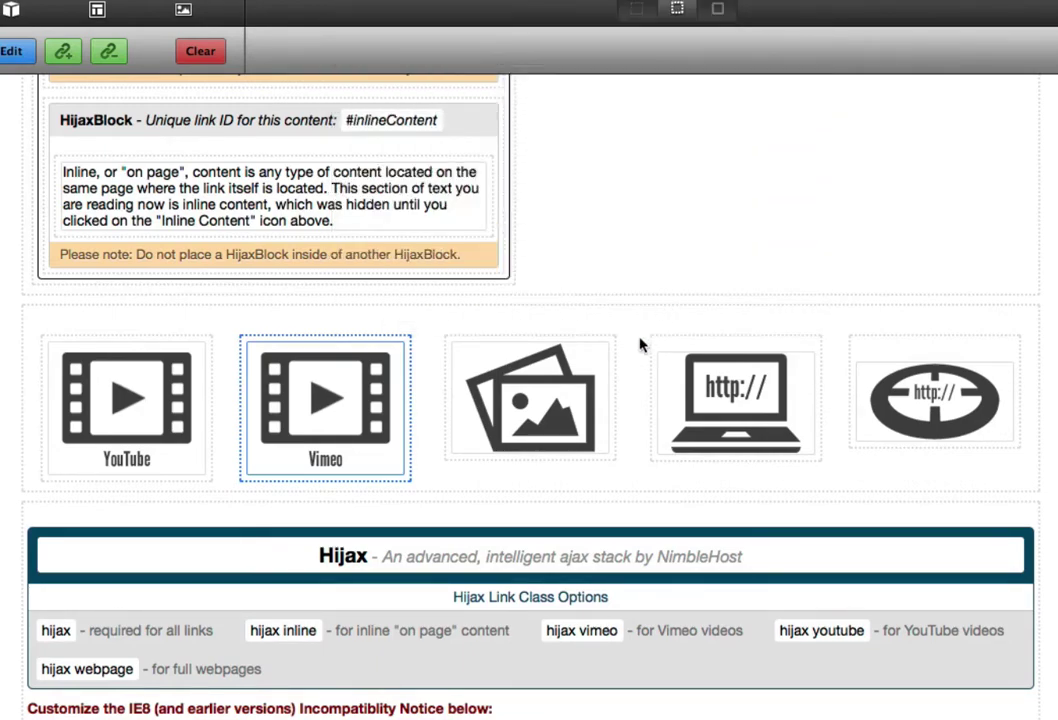
Examine the picture icon's link resource, the available image resources and the class attribute, leaving the link unchanged.
left_click(563, 445)
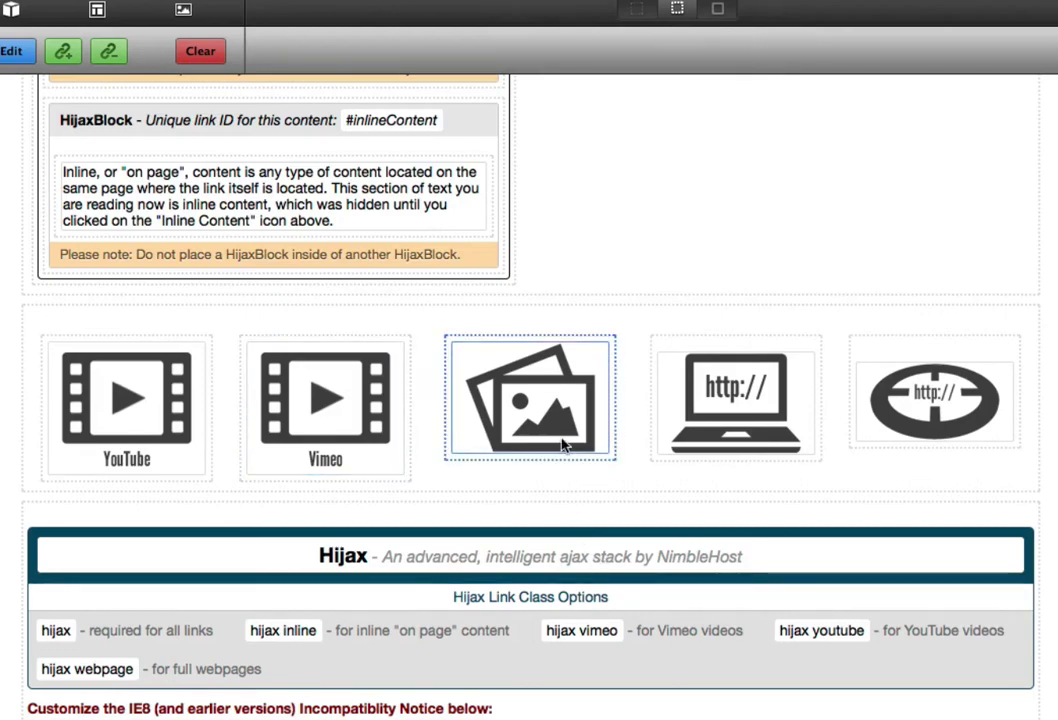
left_click(60, 52)
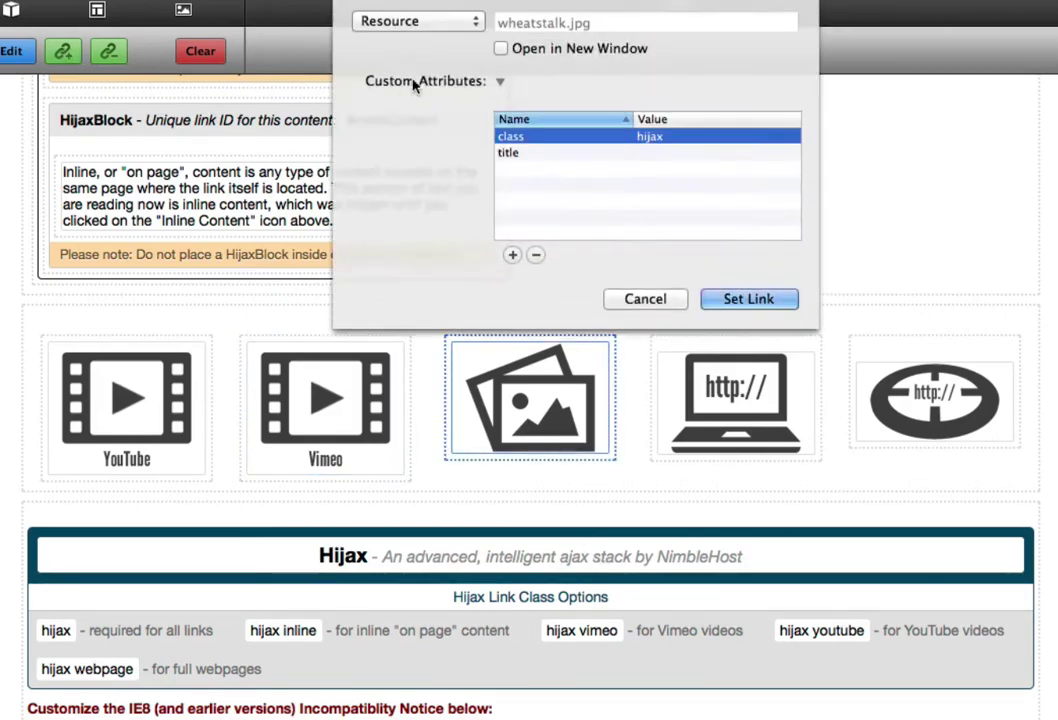
left_click(428, 22)
mouse_move(445, 25)
mouse_move(514, 25)
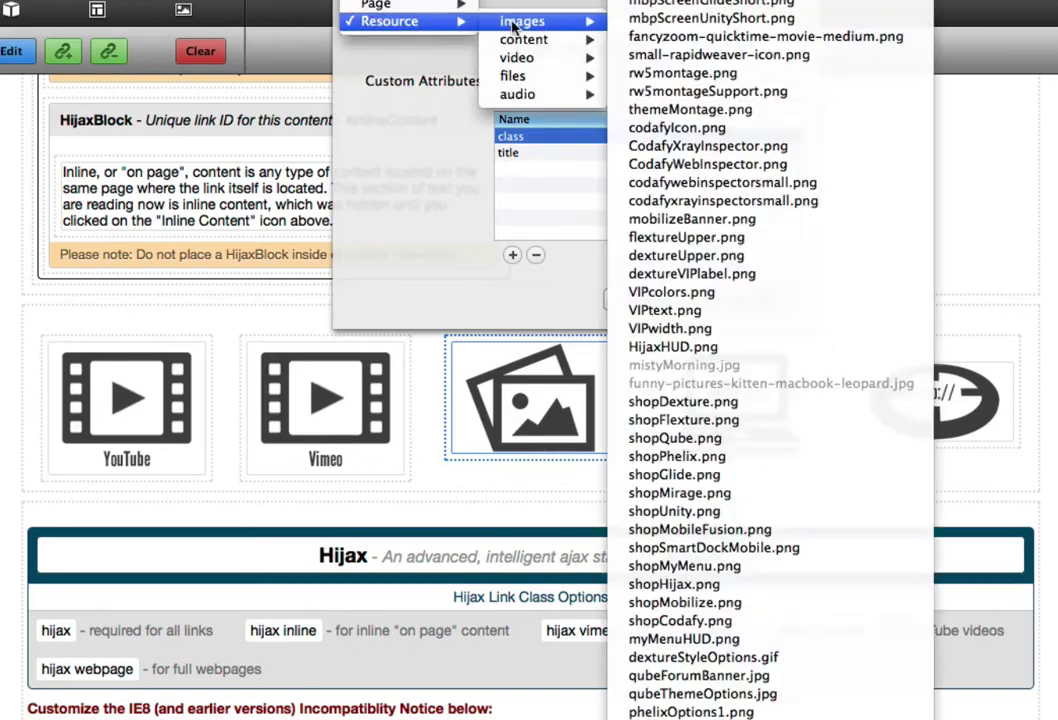
left_click(420, 48)
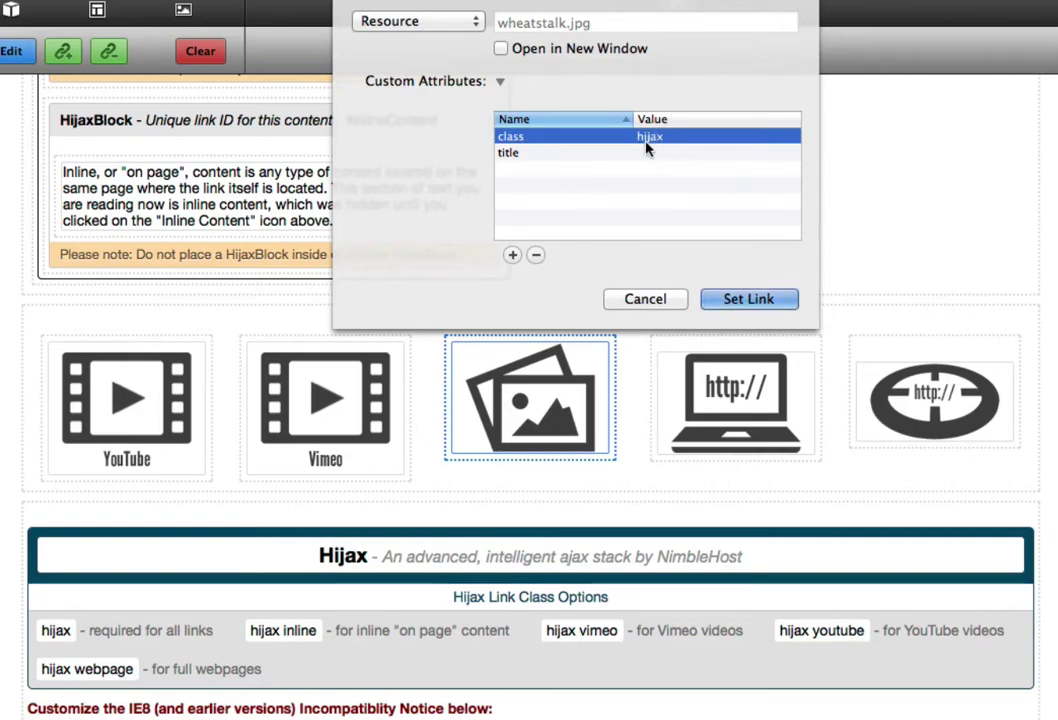
left_click(646, 299)
Examine the laptop icon's webpage link address and its class attribute, leaving the link unchanged.
left_click(762, 420)
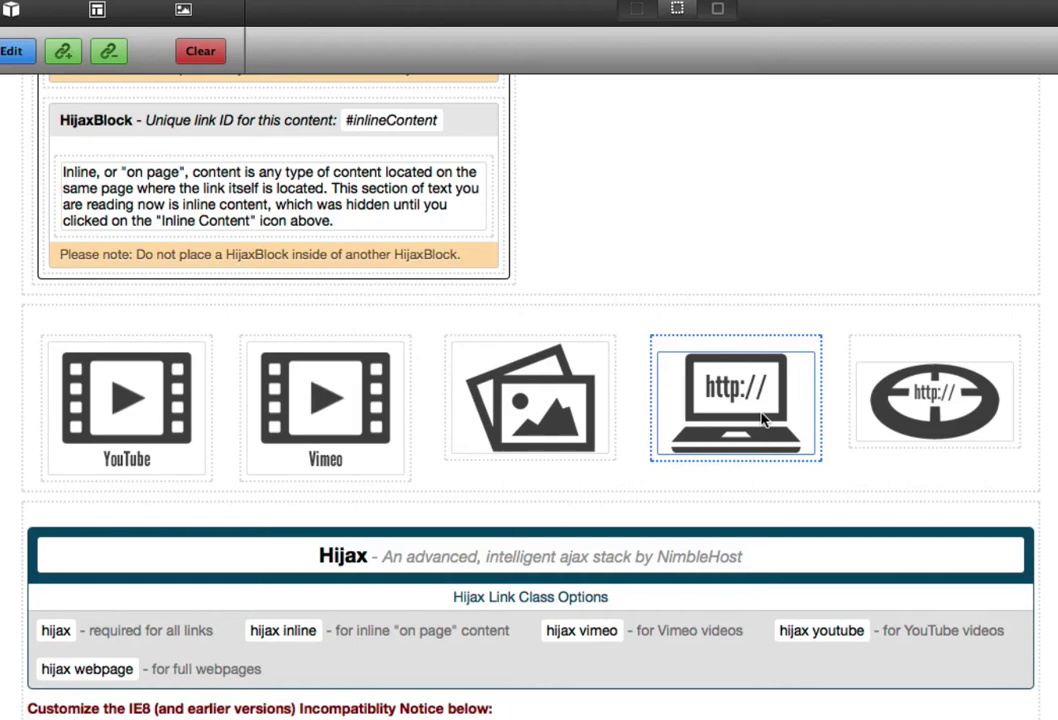
left_click(69, 57)
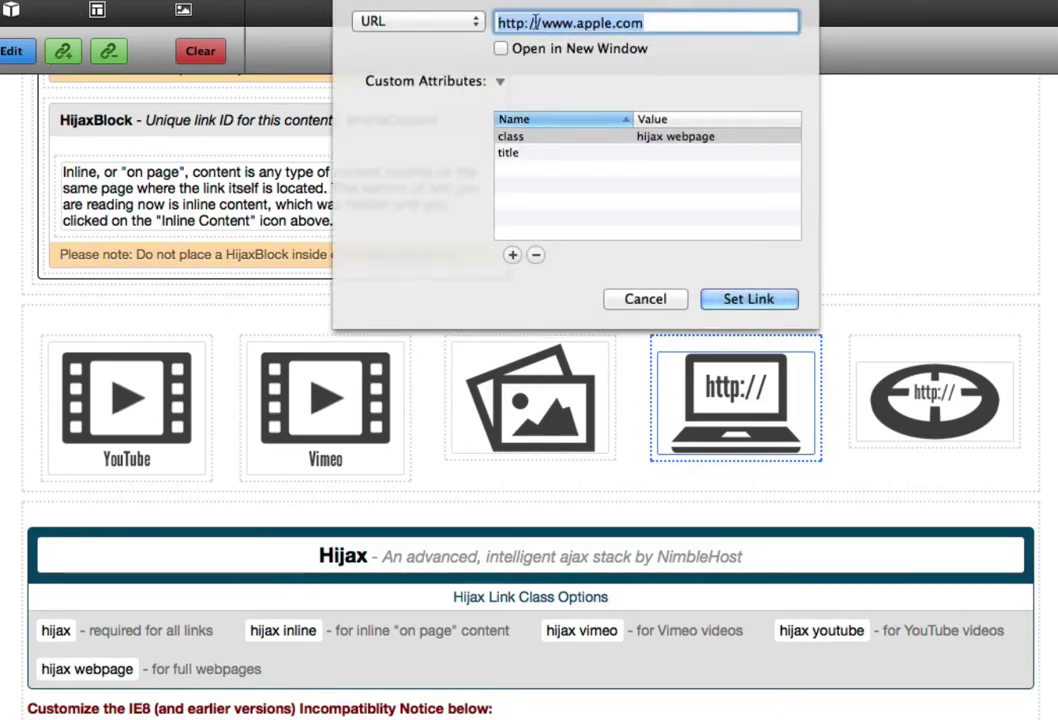
left_click(656, 141)
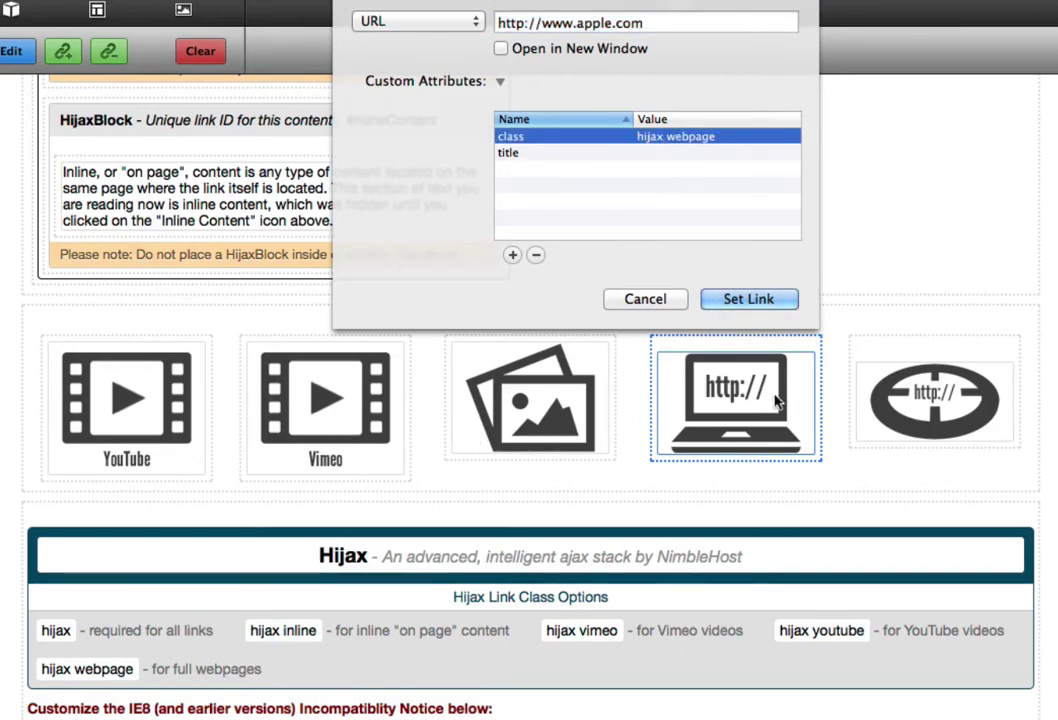
left_click(643, 302)
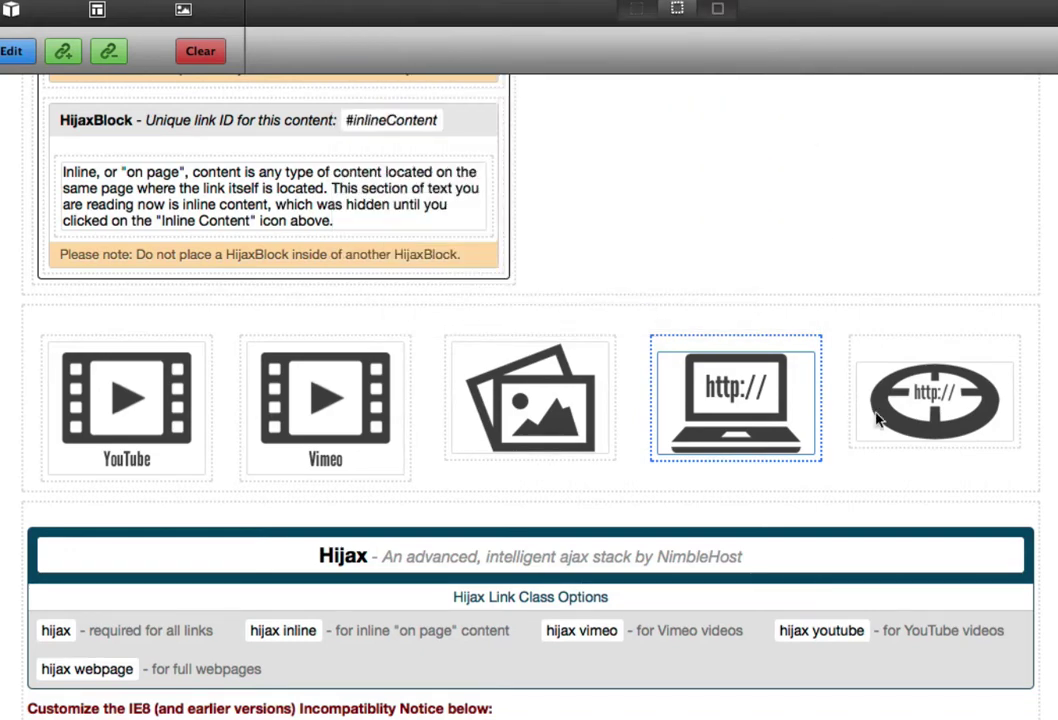
Examine the crosshair icon's link address, the element ID at its end and its class attribute, leaving the link unchanged.
left_click(876, 419)
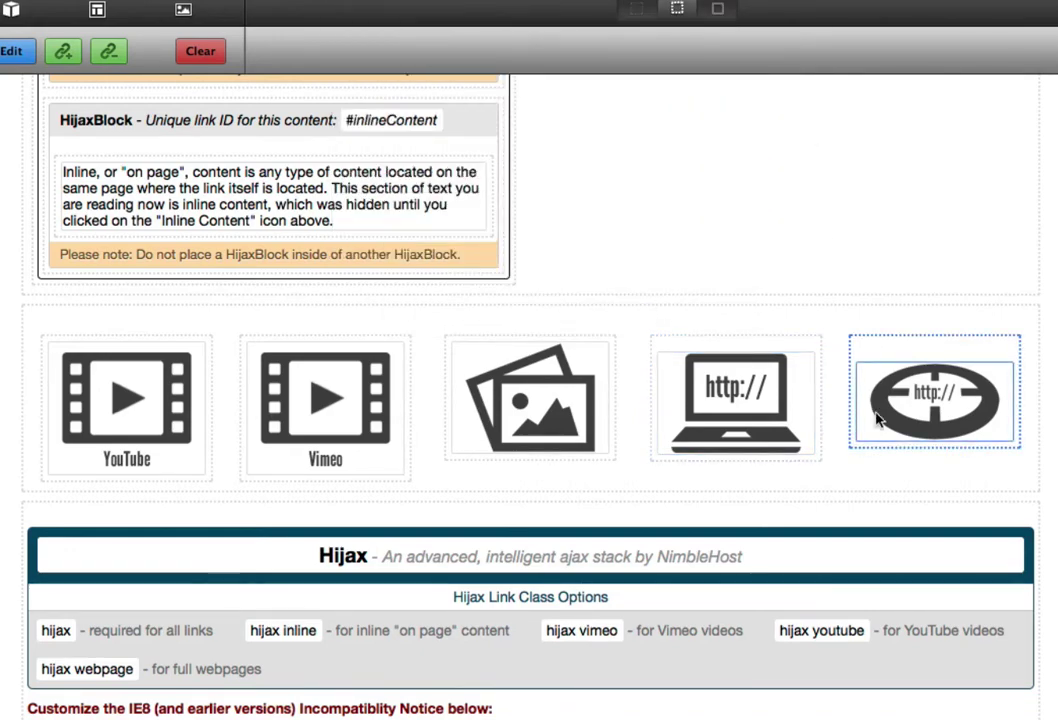
left_click(60, 53)
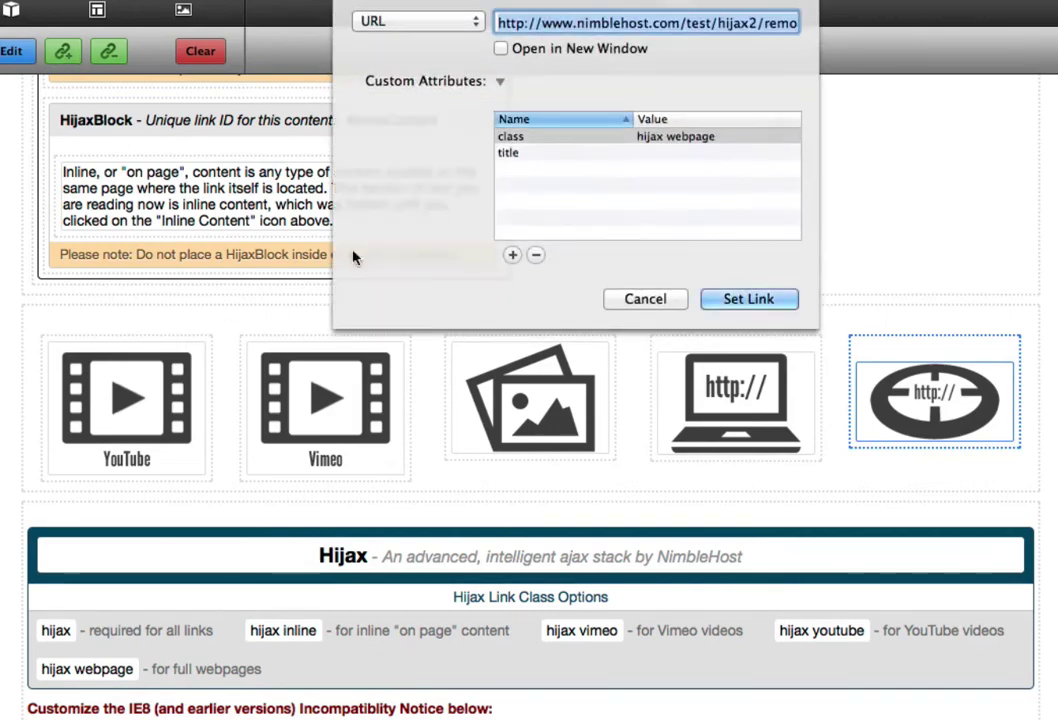
left_click(619, 24)
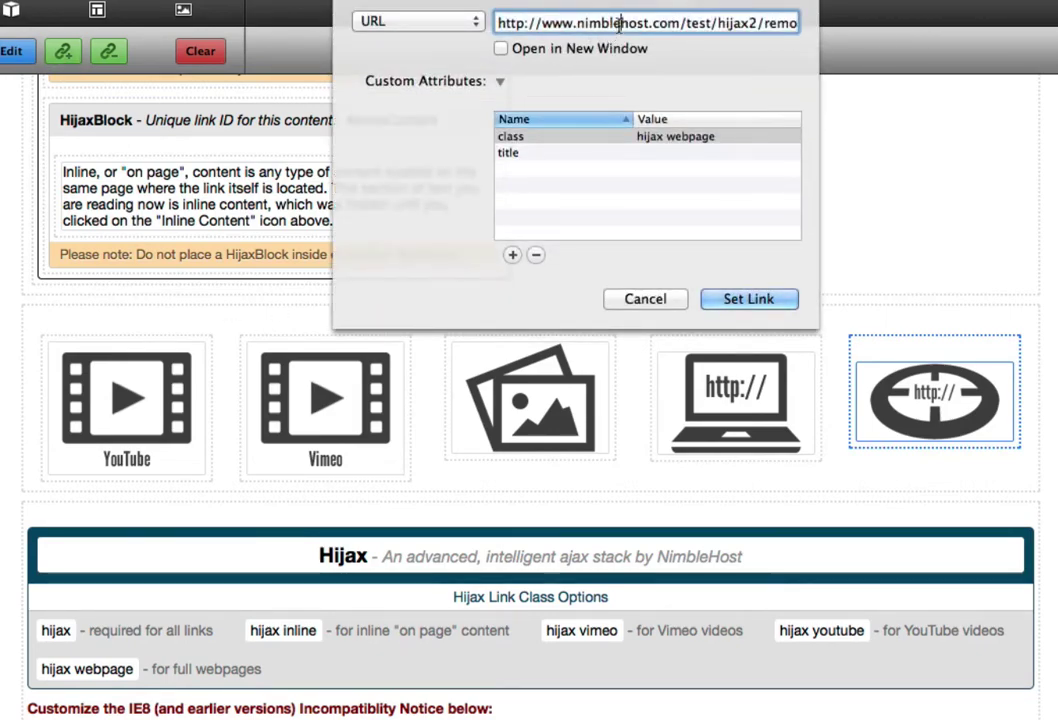
key("super+Right")
type("#test")
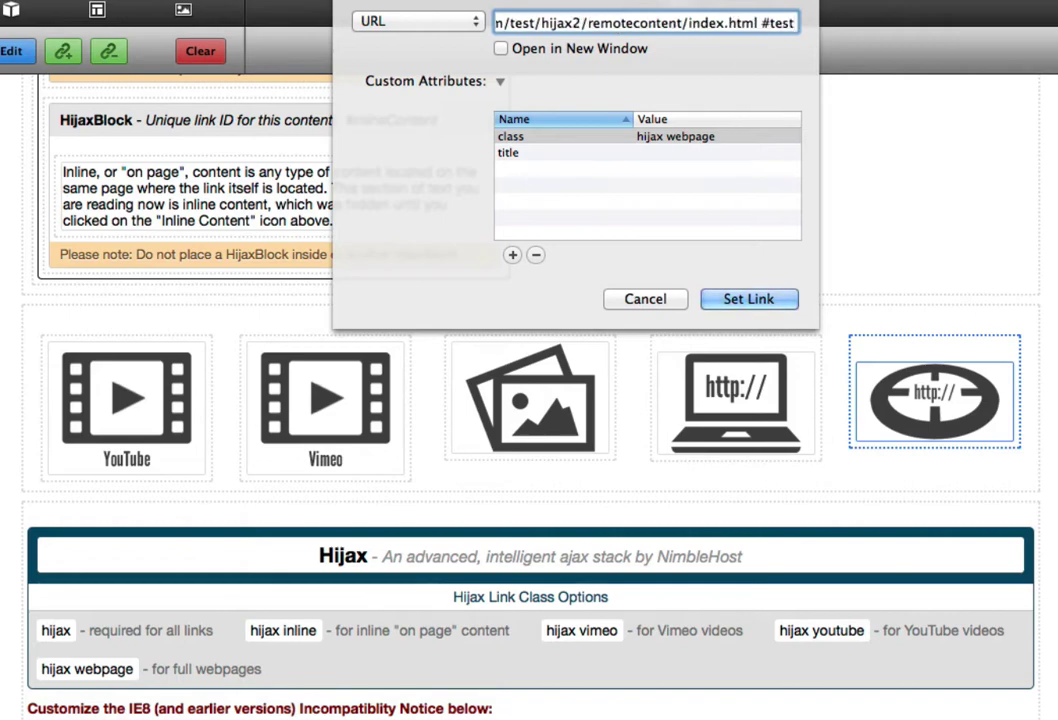
left_click(757, 22)
key("shift+super+Left")
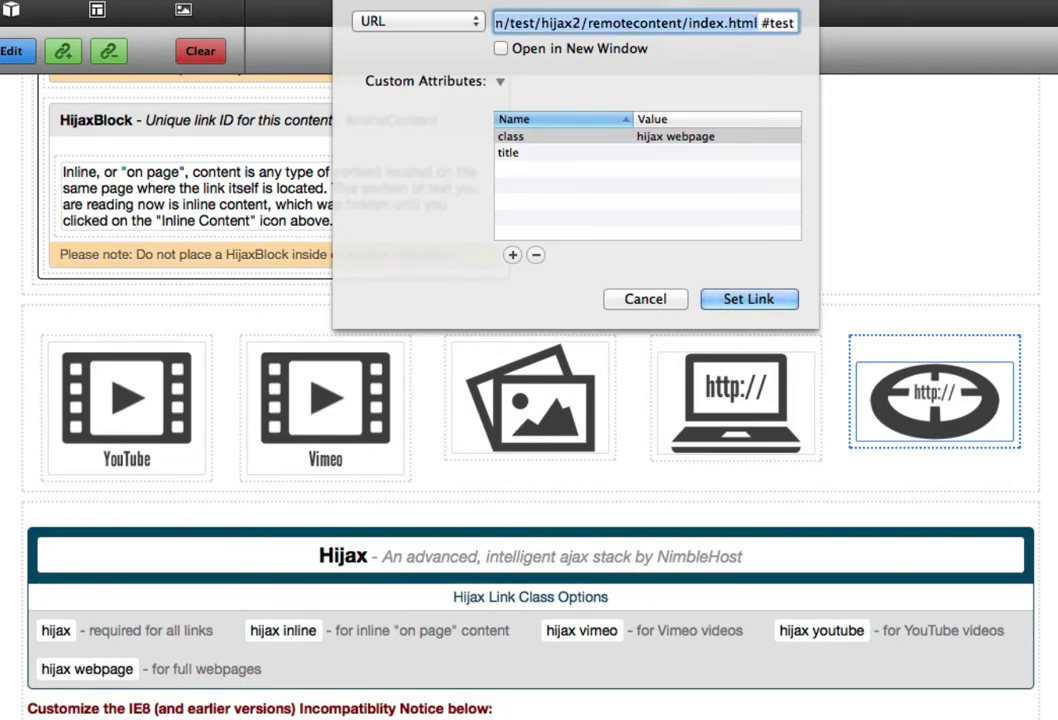
left_click(763, 22)
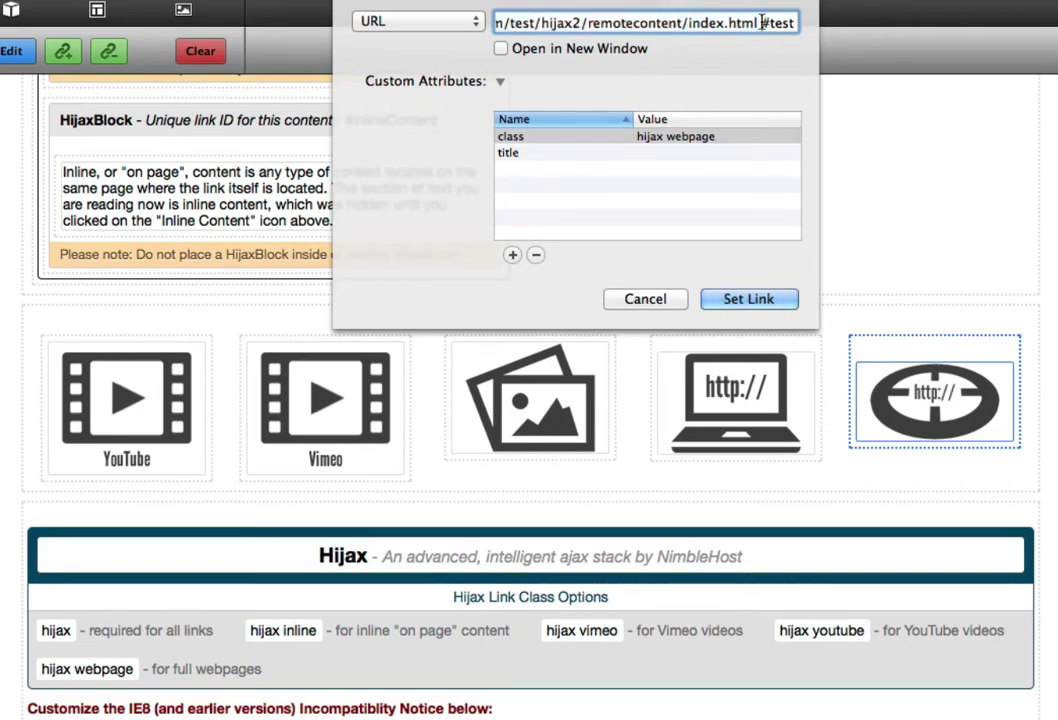
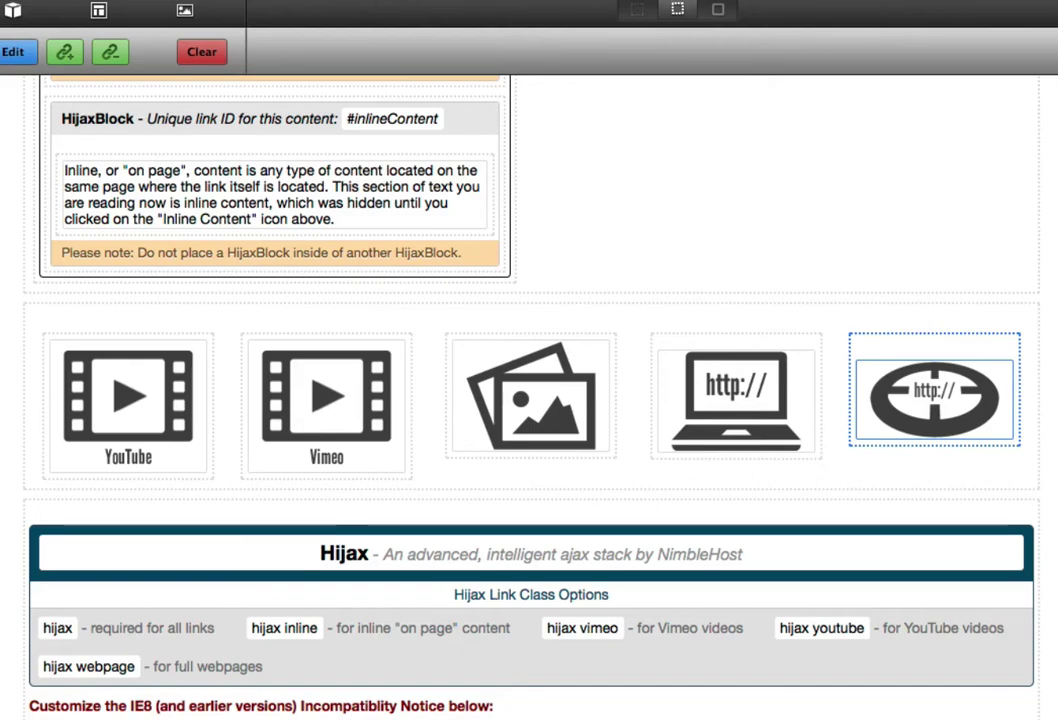
Switch to the web browser and open test.nimblehost.com/hijax2/remotecontent/index.html in the Hijax test page's tab.
key("super+Tab")
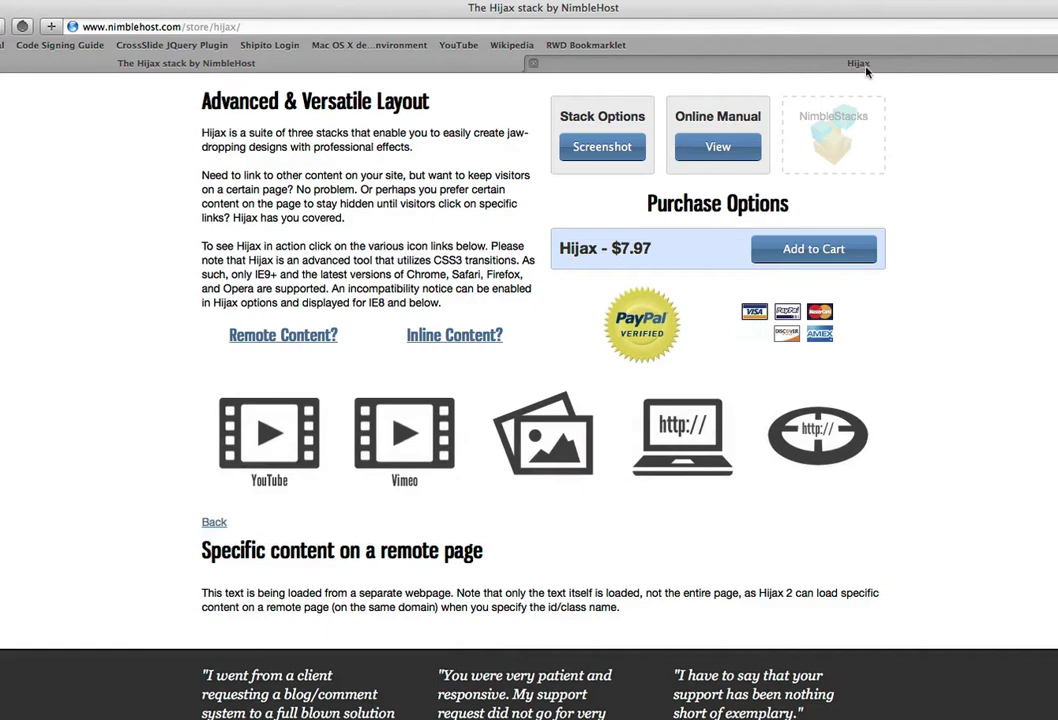
left_click(866, 68)
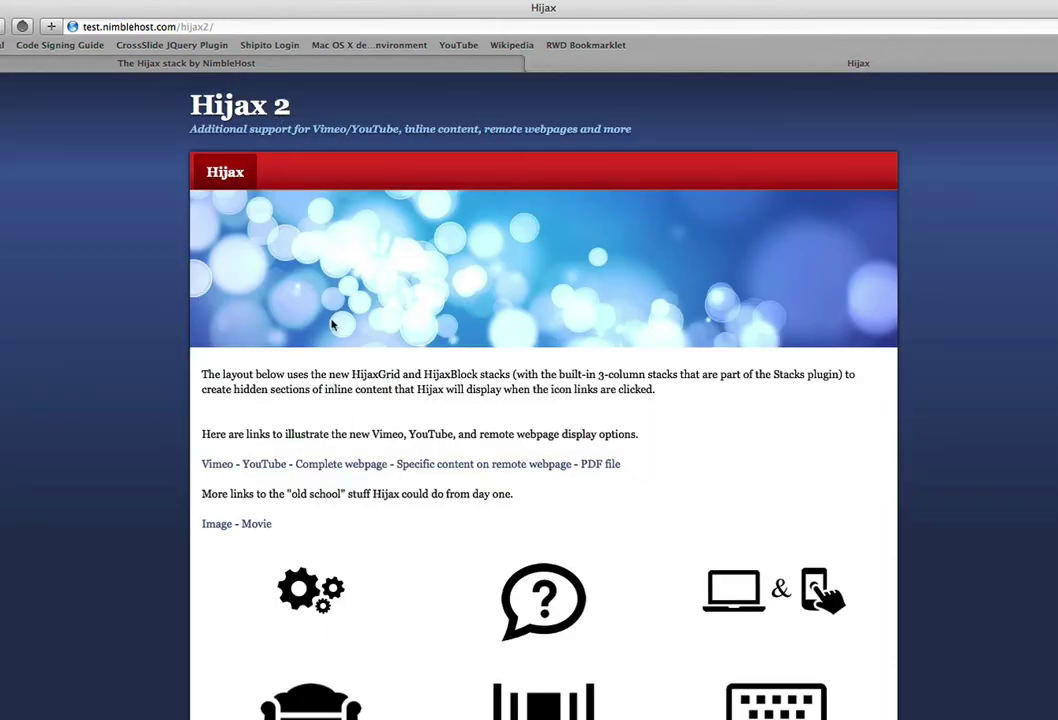
left_click(258, 26)
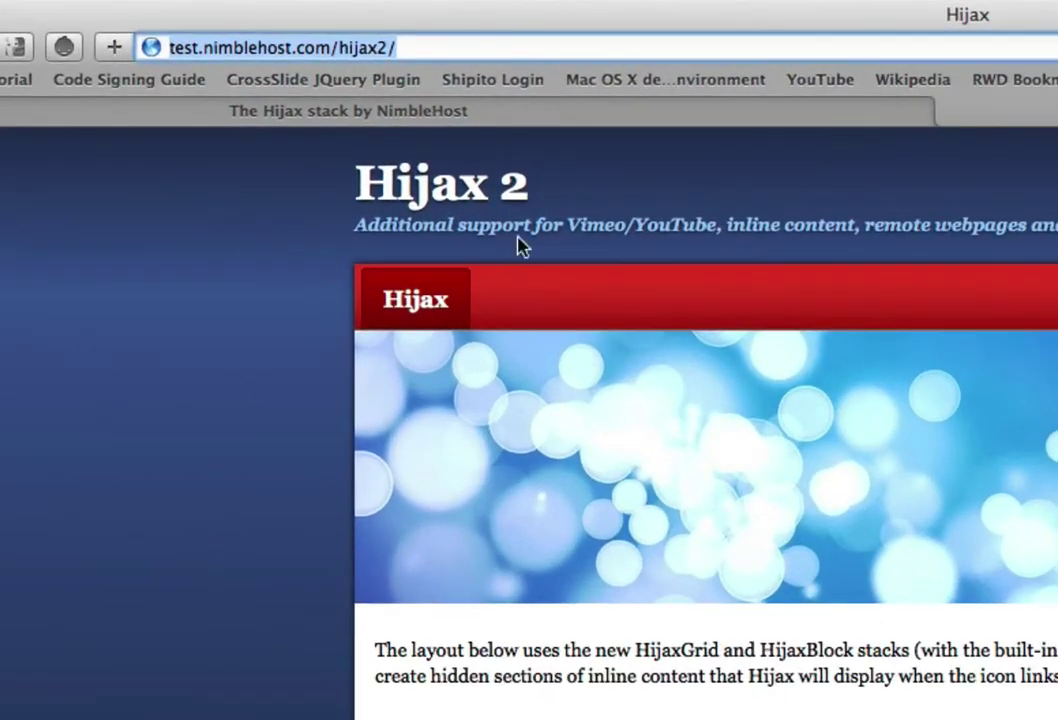
left_click(513, 48)
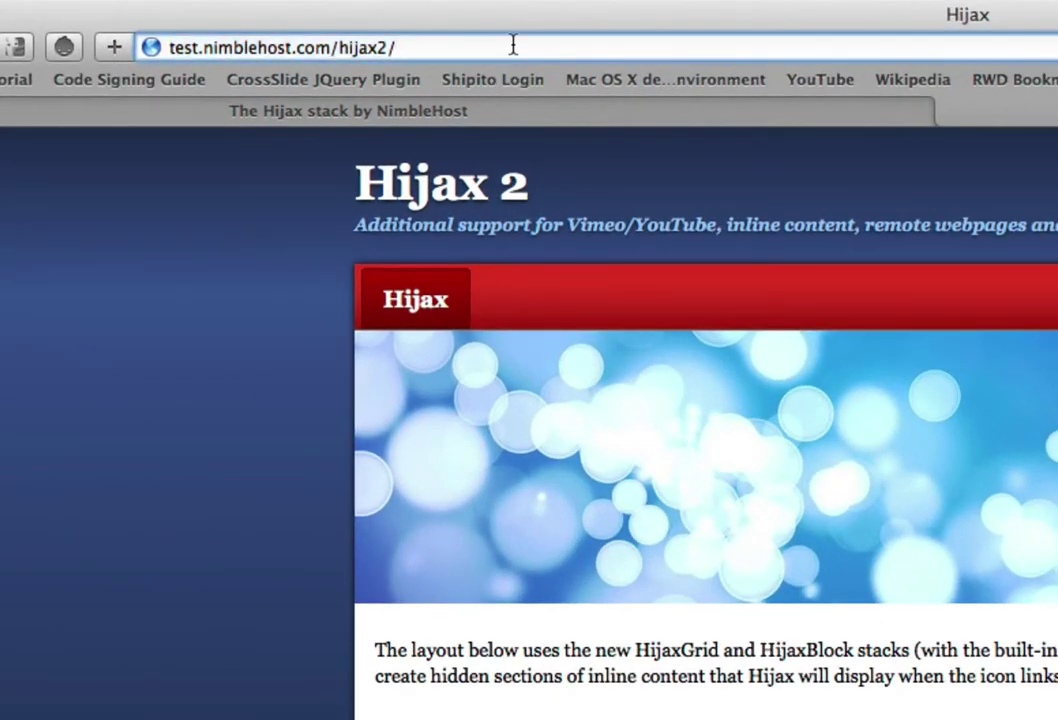
type("remoteo")
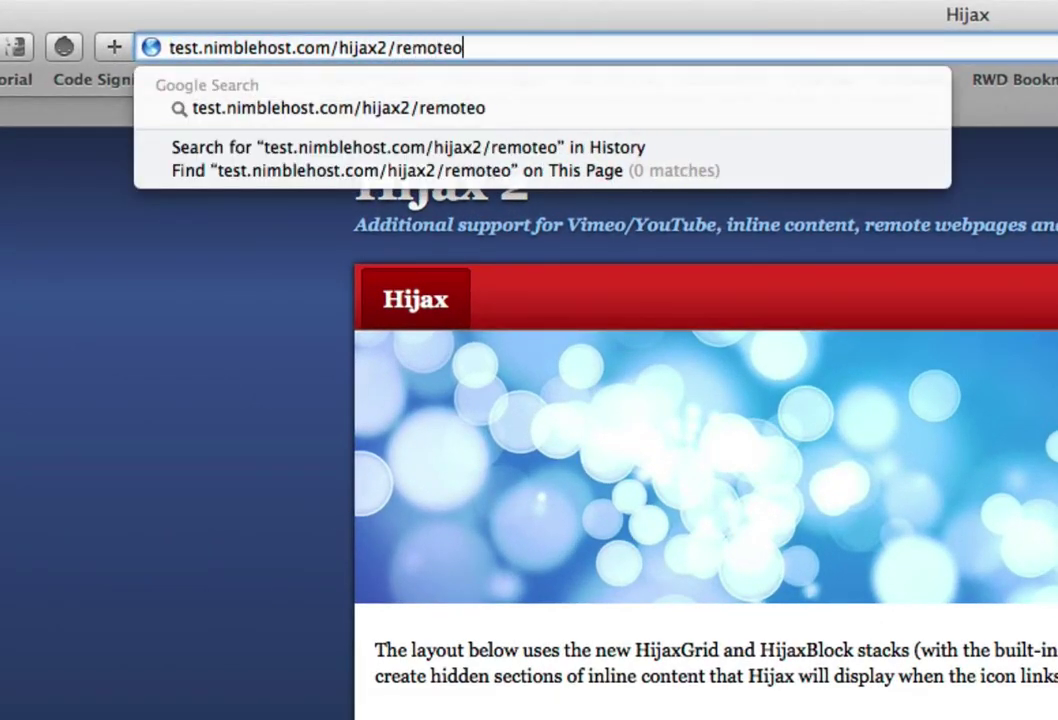
key("BackSpace")
type("content.")
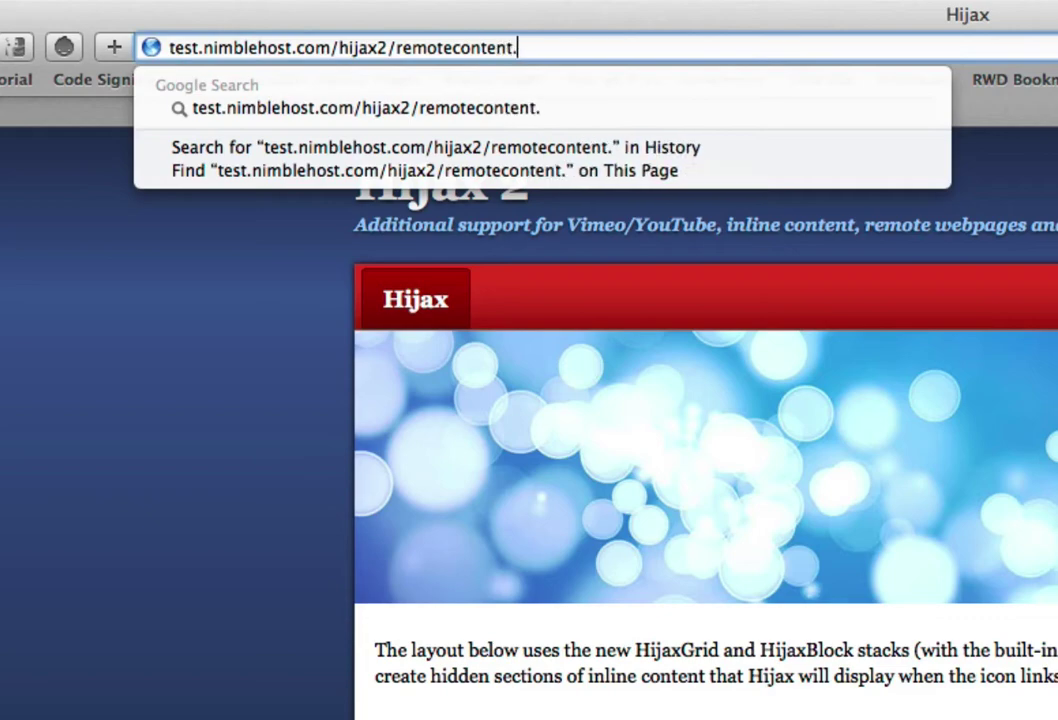
key("BackSpace")
type("/index.ht")
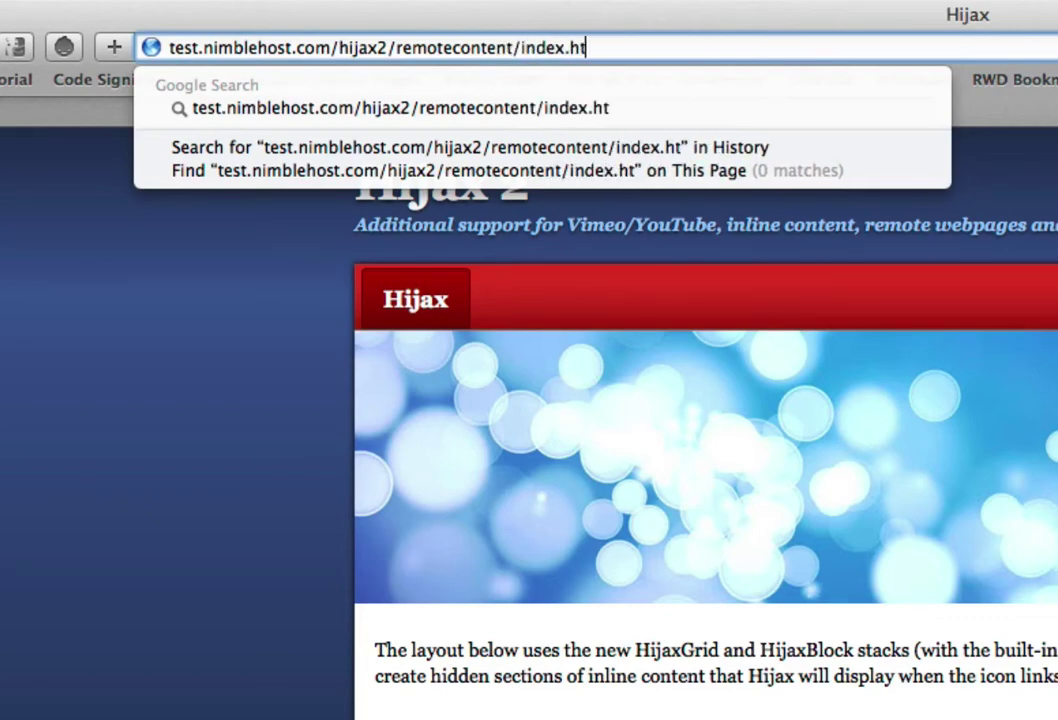
type("ml")
key("Return")
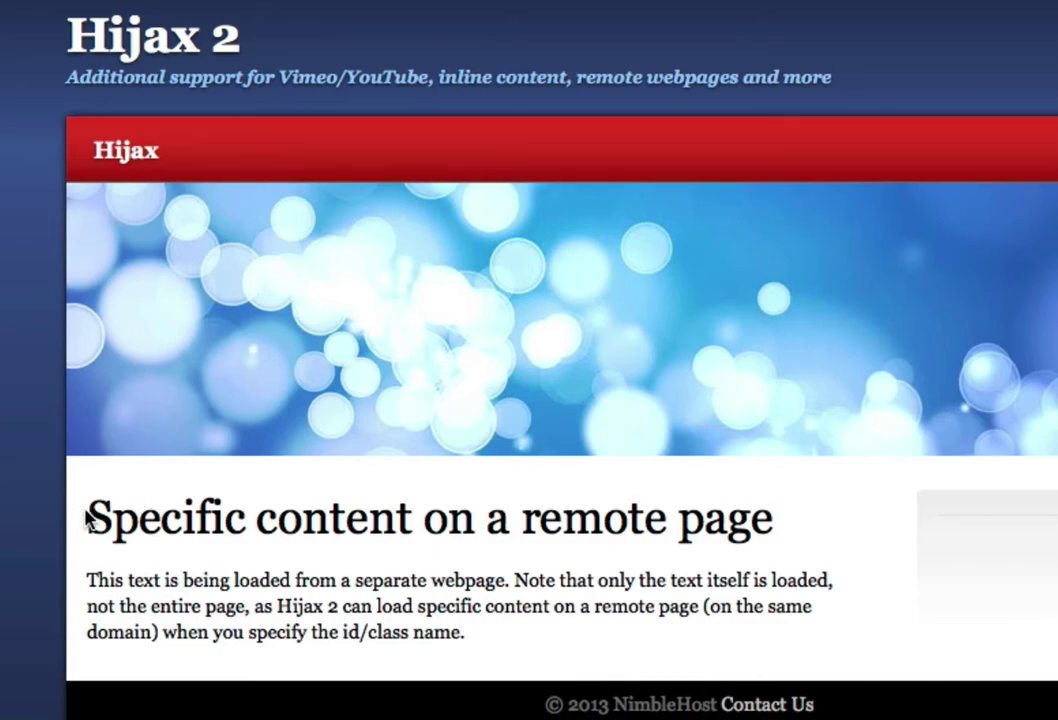
Compare the heading and paragraph on the remote page with the same content loaded below the icons on the Hijax store page.
left_click_drag(88, 518, 477, 628)
left_click(512, 625)
left_click_drag(491, 647, 88, 510)
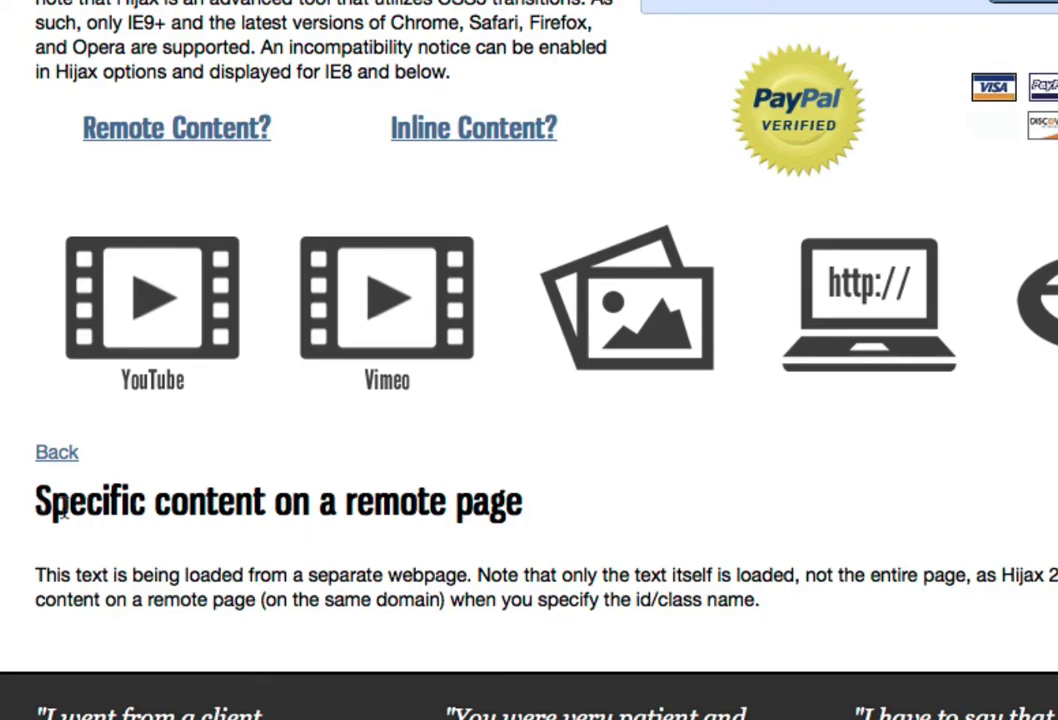
left_click_drag(36, 500, 763, 624)
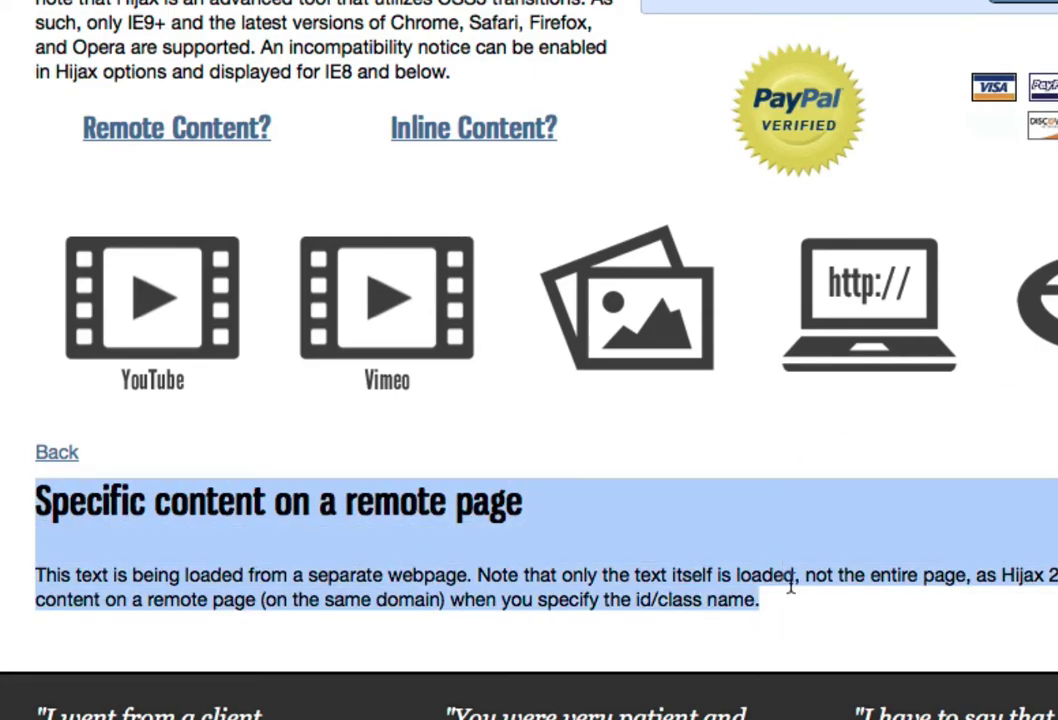
left_click(800, 598)
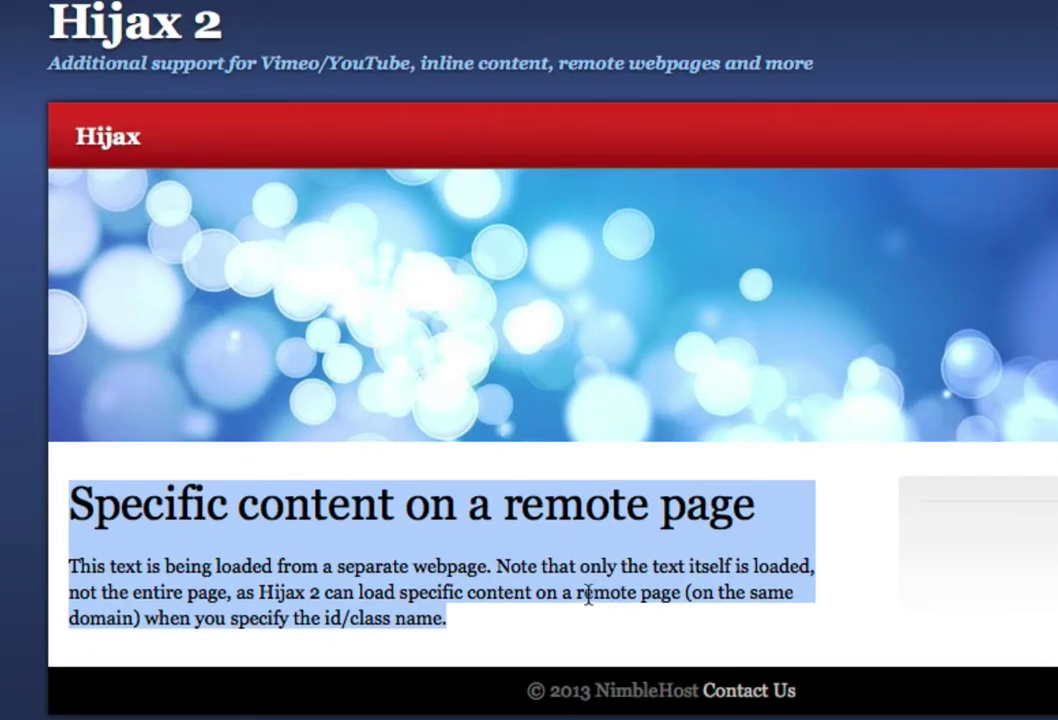
left_click(581, 595)
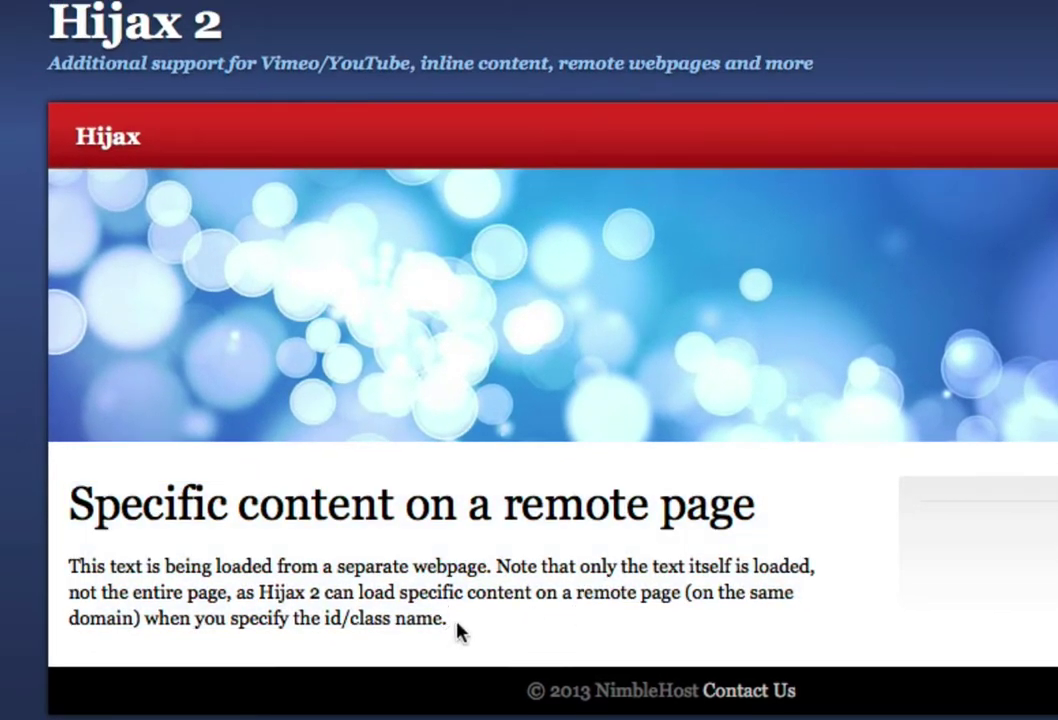
left_click_drag(455, 628, 72, 506)
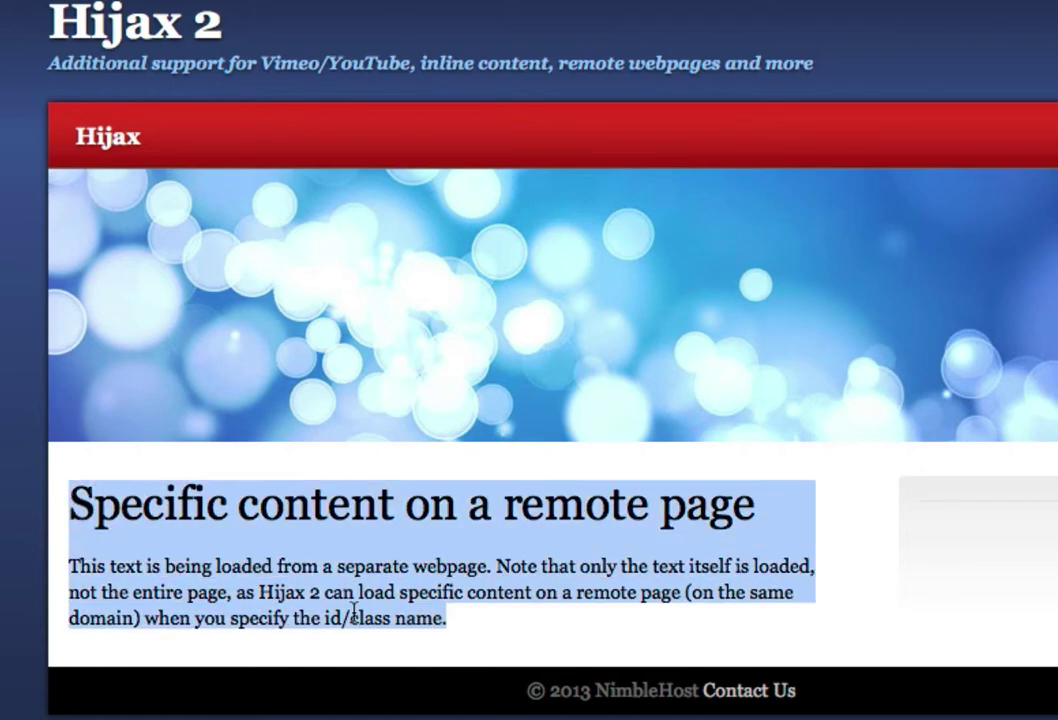
left_click(486, 619)
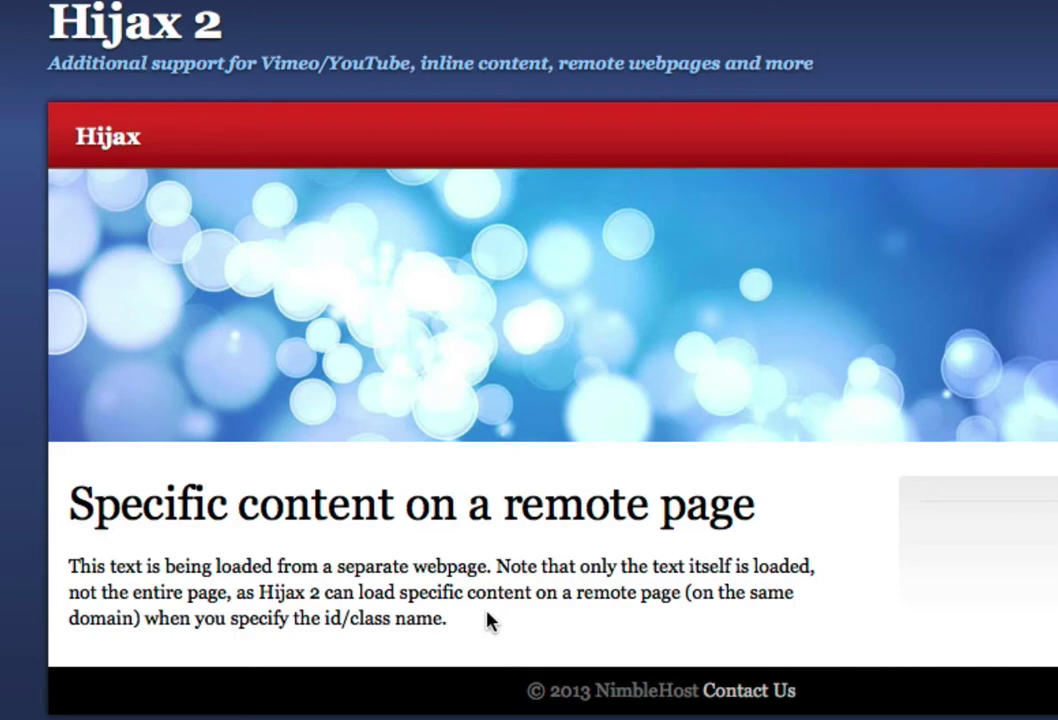
Inspect the remote page's paragraph in the page source and select the div with id "test" that encloses the content.
right_click(428, 594)
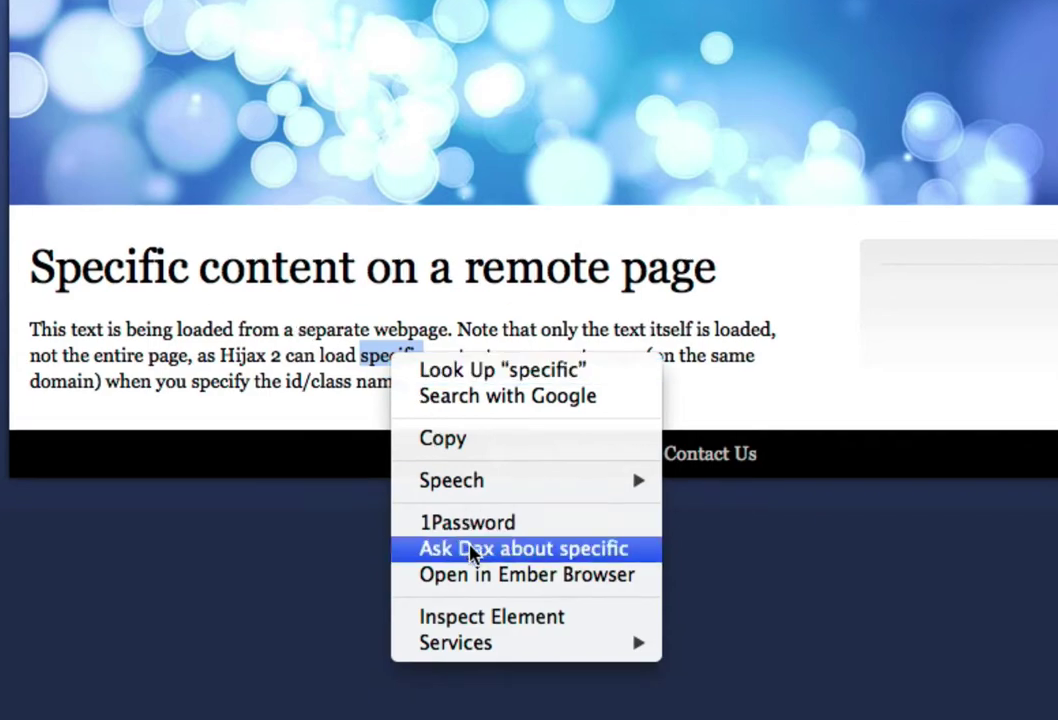
left_click(489, 618)
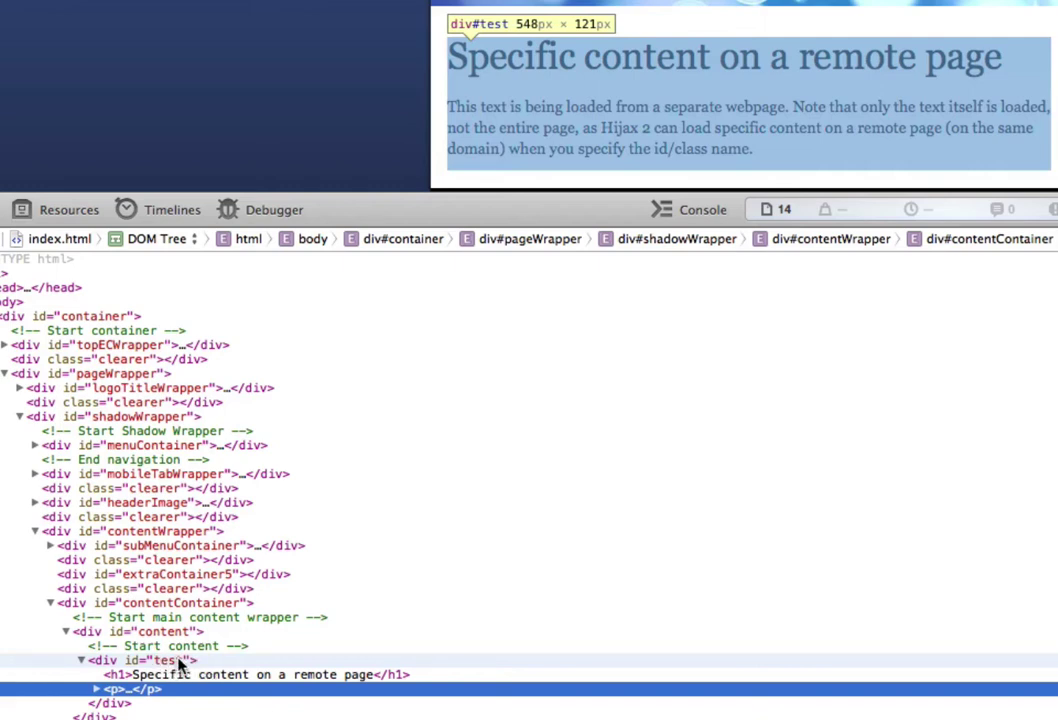
left_click(180, 662)
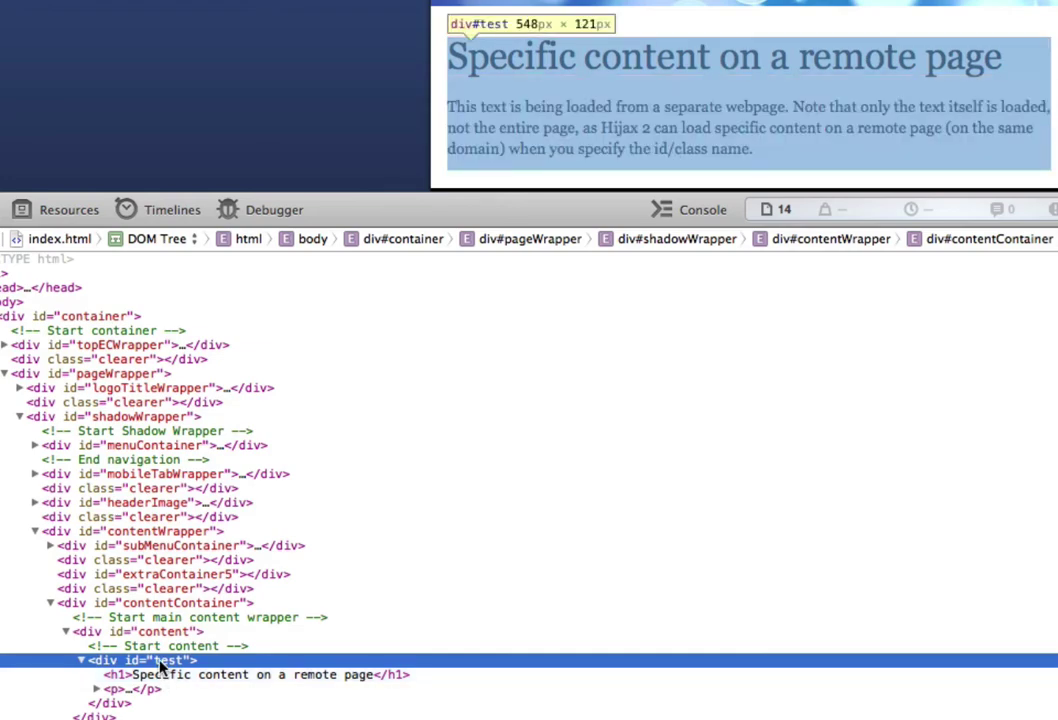
Switch back to RapidWeaver and review how the crosshair icon's link separates the page address from the element ID, without changing it.
key("super+Tab")
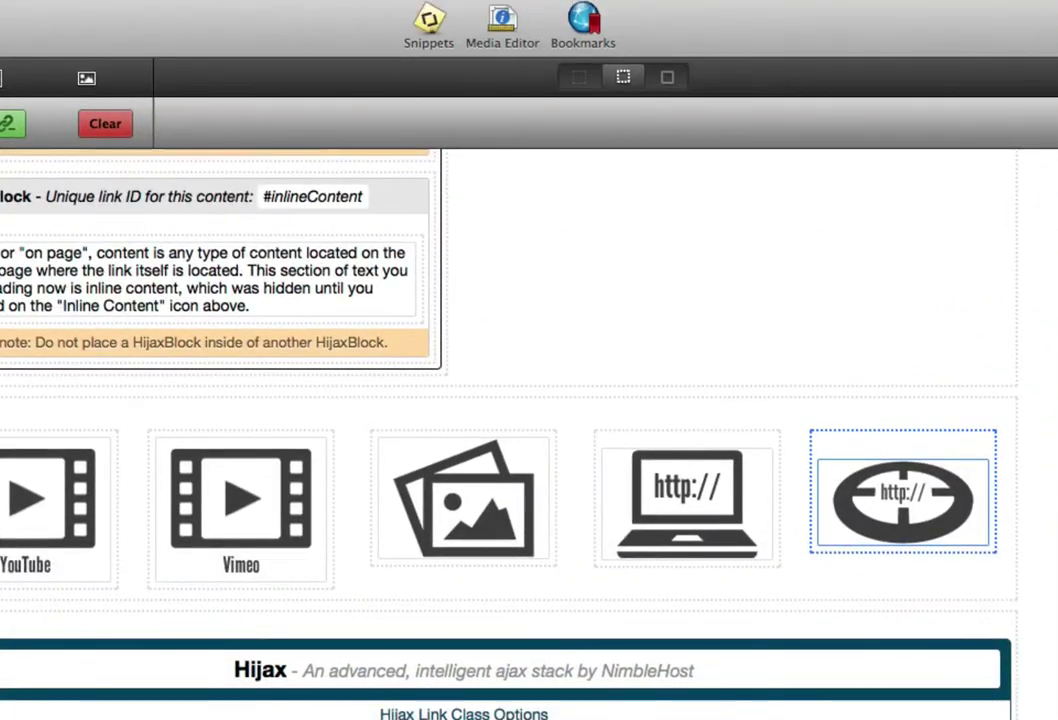
left_click(4, 118)
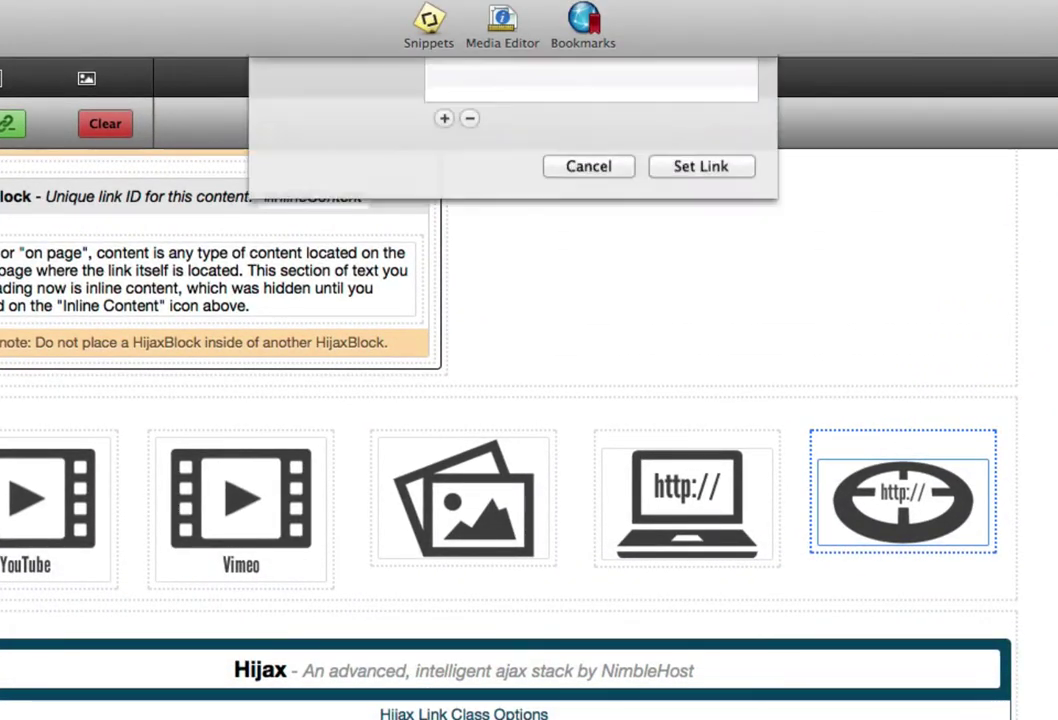
key("Right")
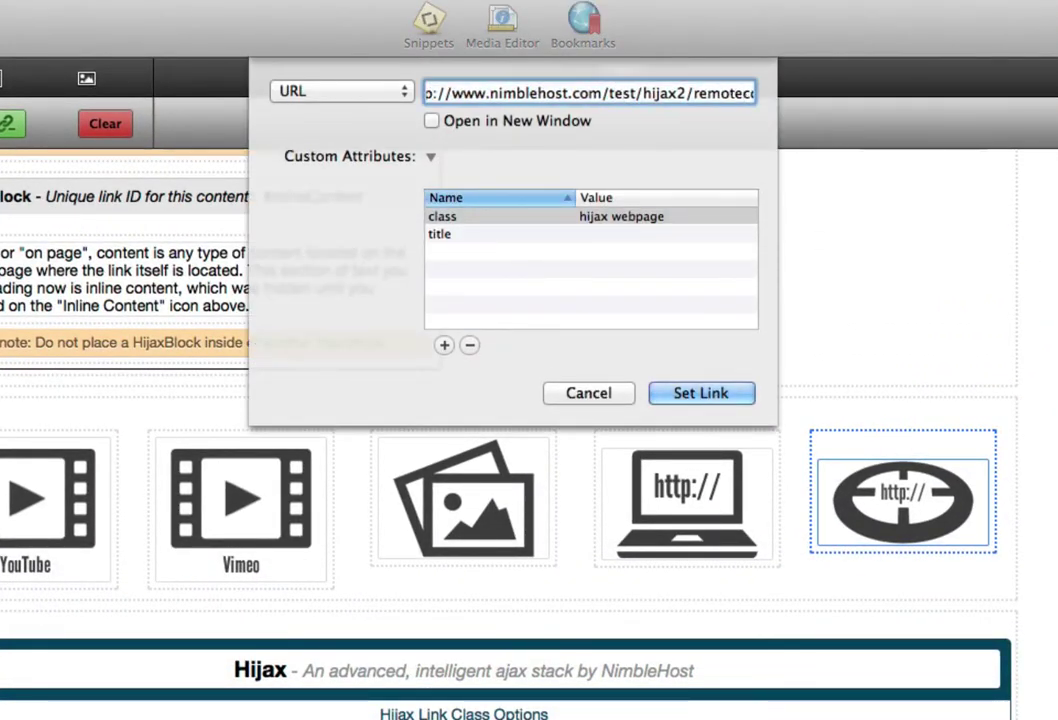
type("#test")
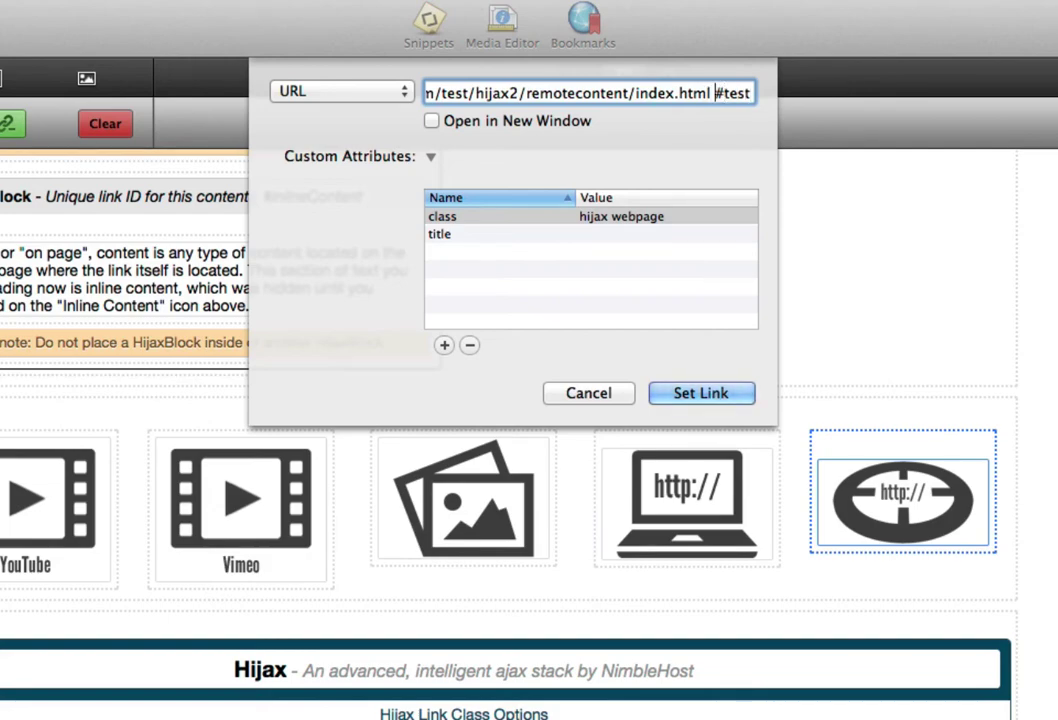
left_click(714, 93)
key("shift+Right")
key("Home")
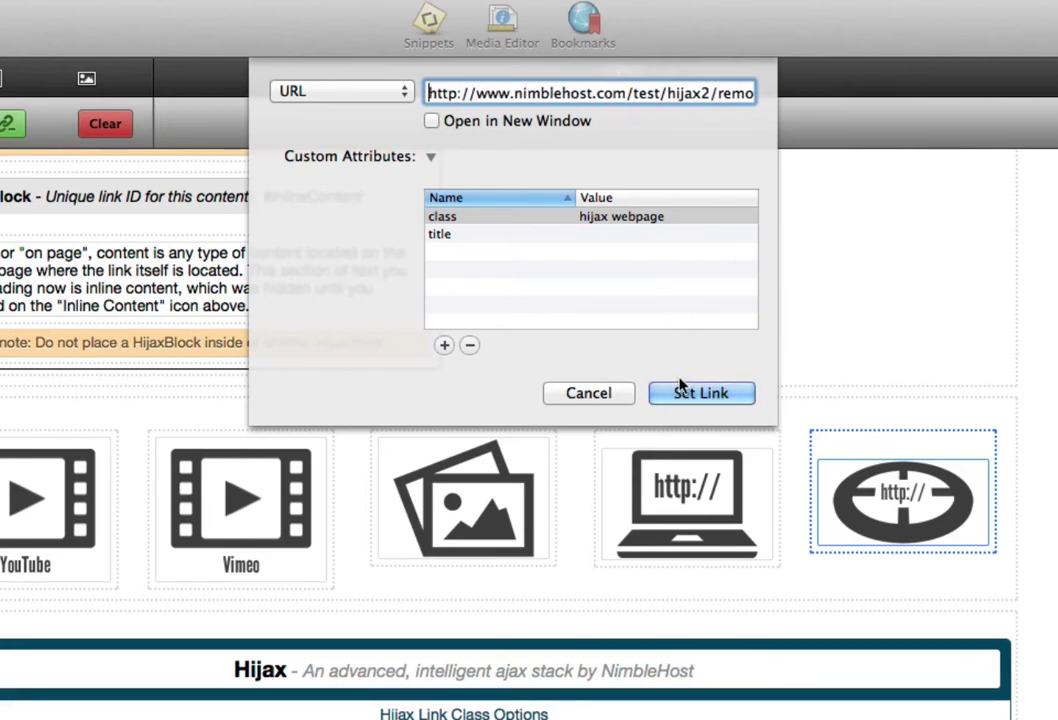
left_click(620, 394)
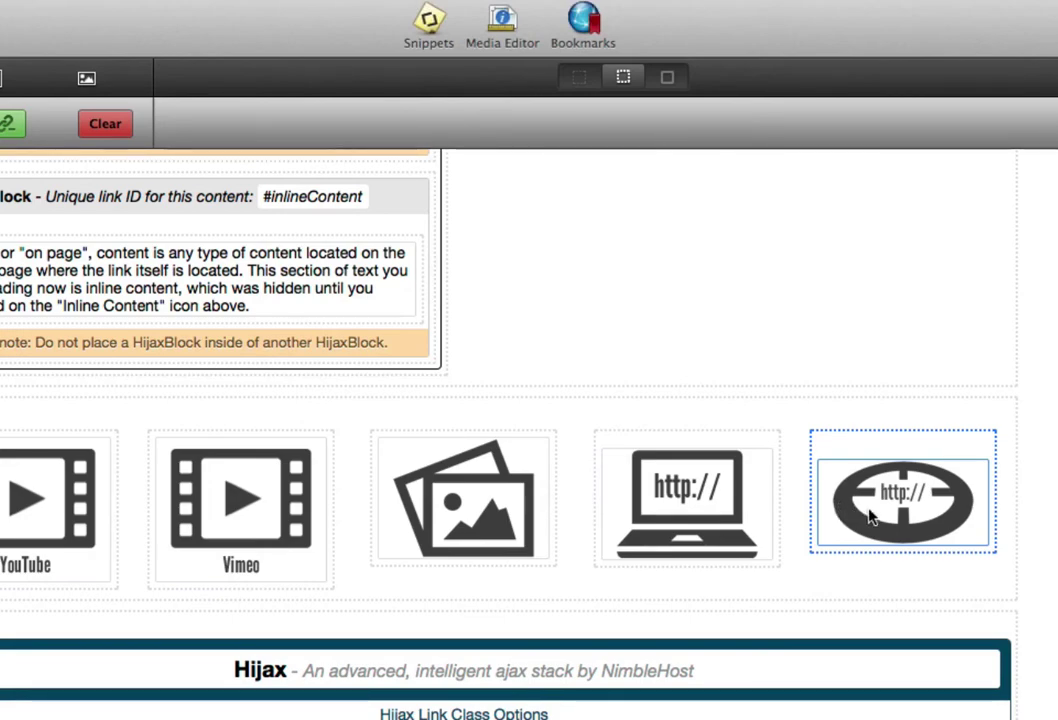
Examine the Hijax Grid above the icon row and its remoteContent and inlineContent HijaxBlocks.
left_click(838, 596)
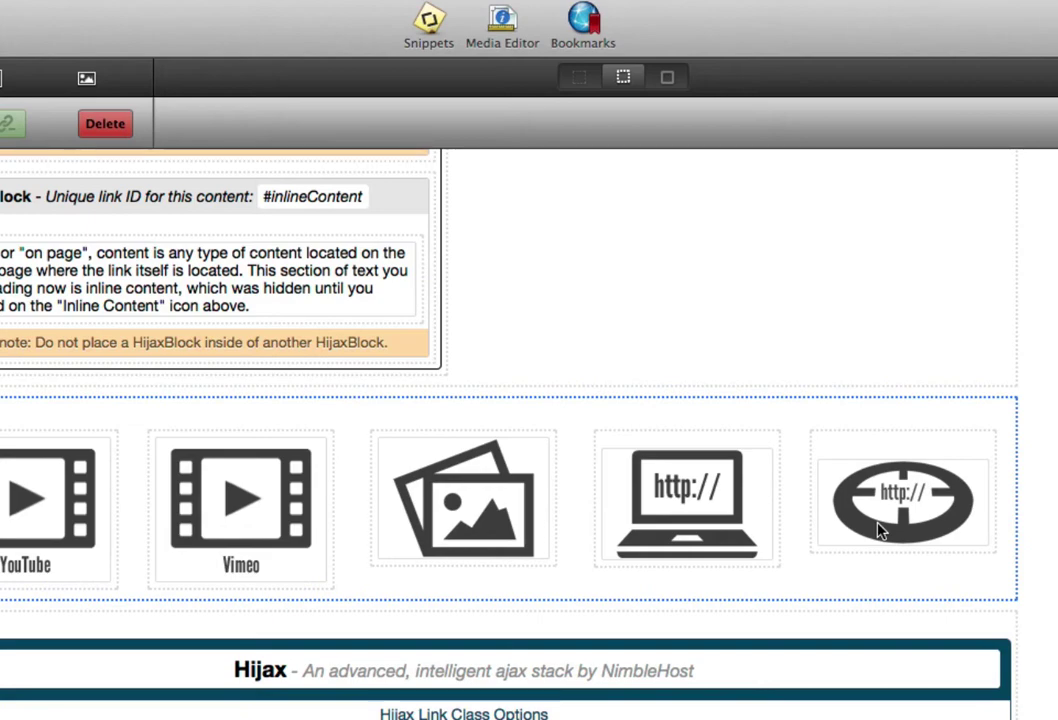
scroll(879, 530, "up", 3)
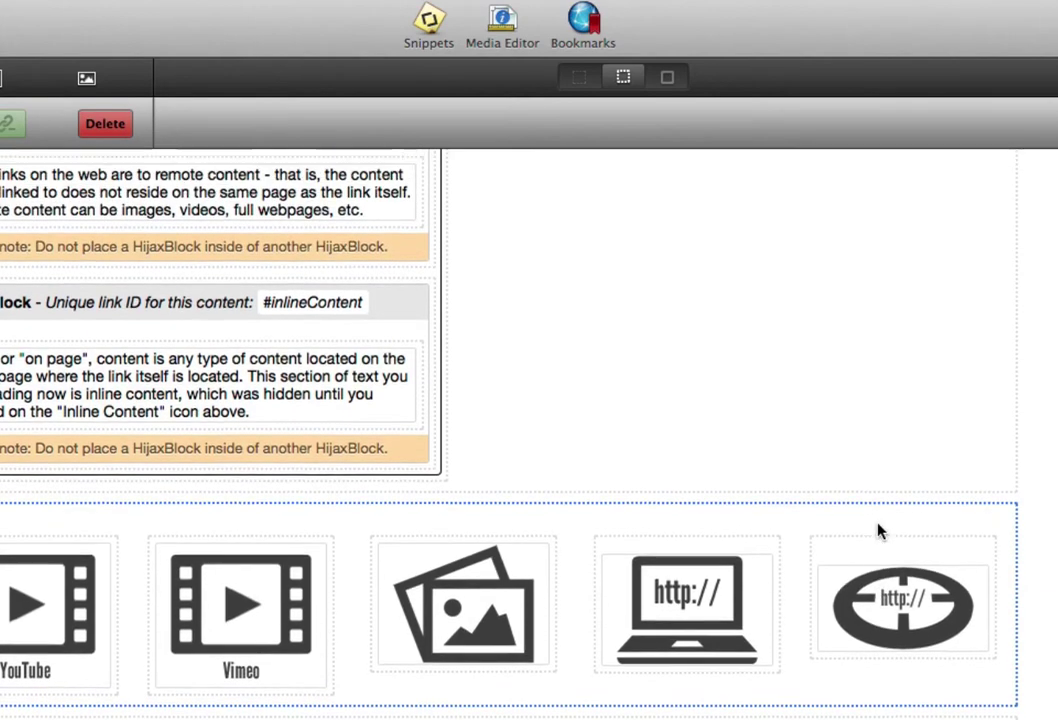
scroll(879, 530, "up", 2)
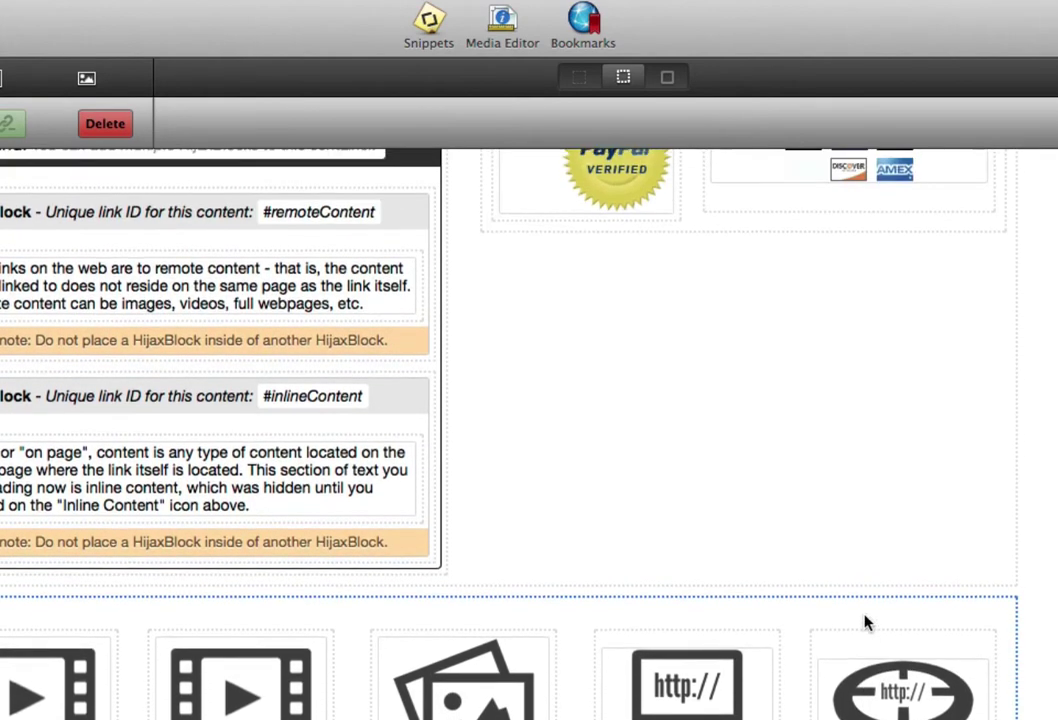
scroll(718, 525, "up", 2)
scroll(718, 525, "up", 2)
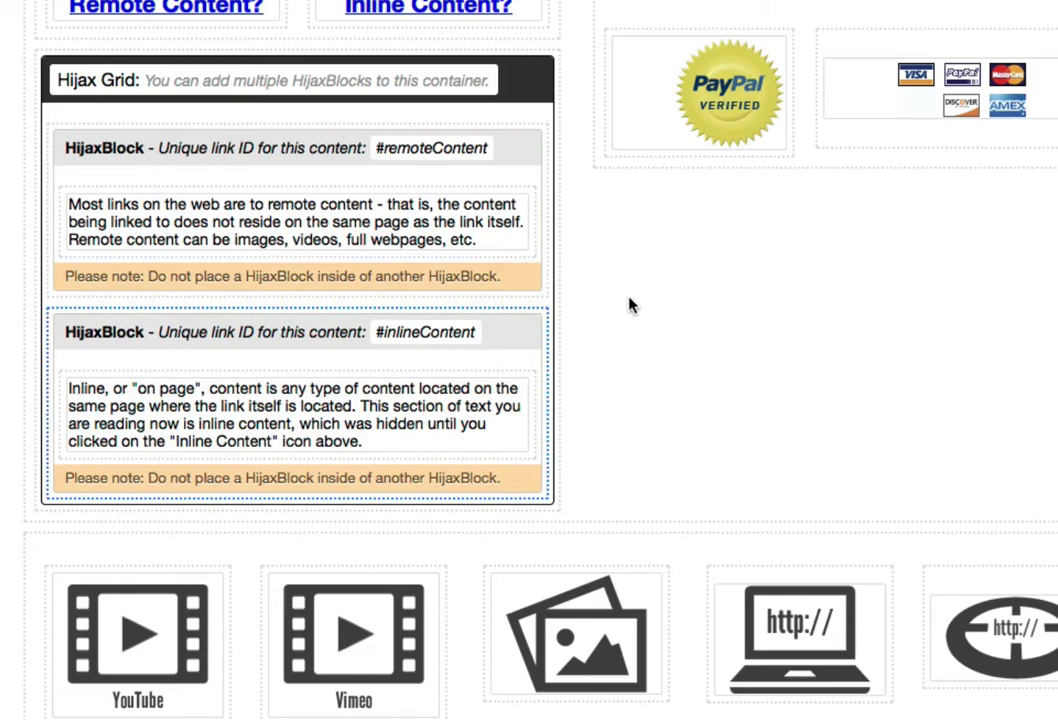
scroll(630, 305, "up", 1)
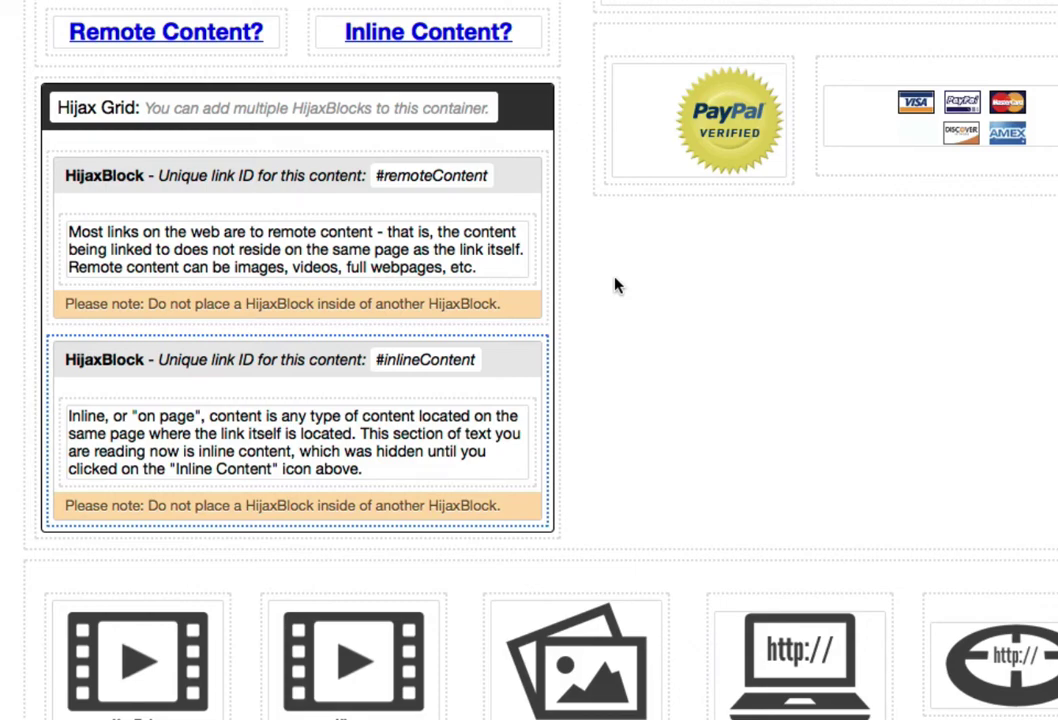
Review the row of YouTube, Vimeo, image and webpage icons against the remoteContent HijaxBlock in the grid above it.
scroll(615, 285, "down", 2)
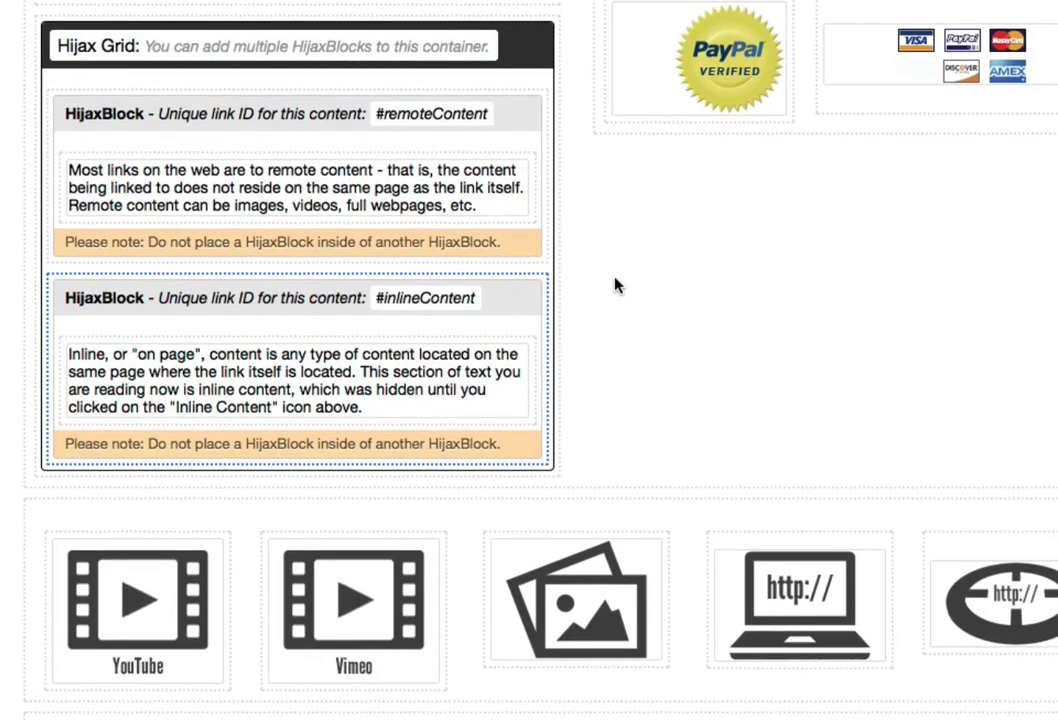
left_click(137, 596)
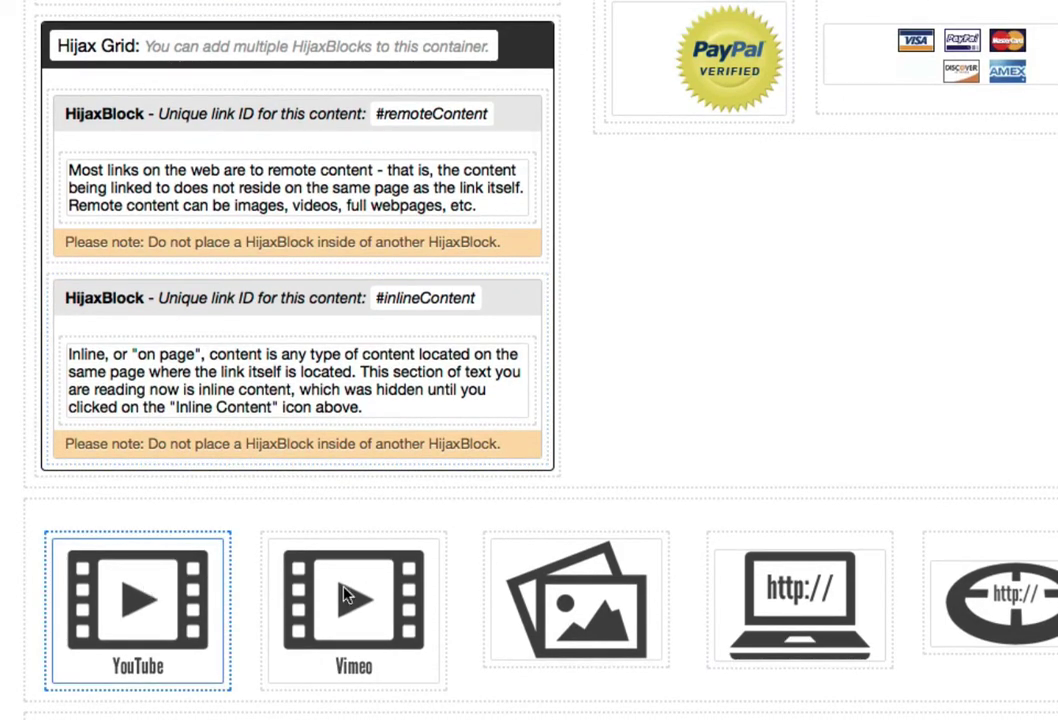
left_click(345, 595)
left_click(576, 600)
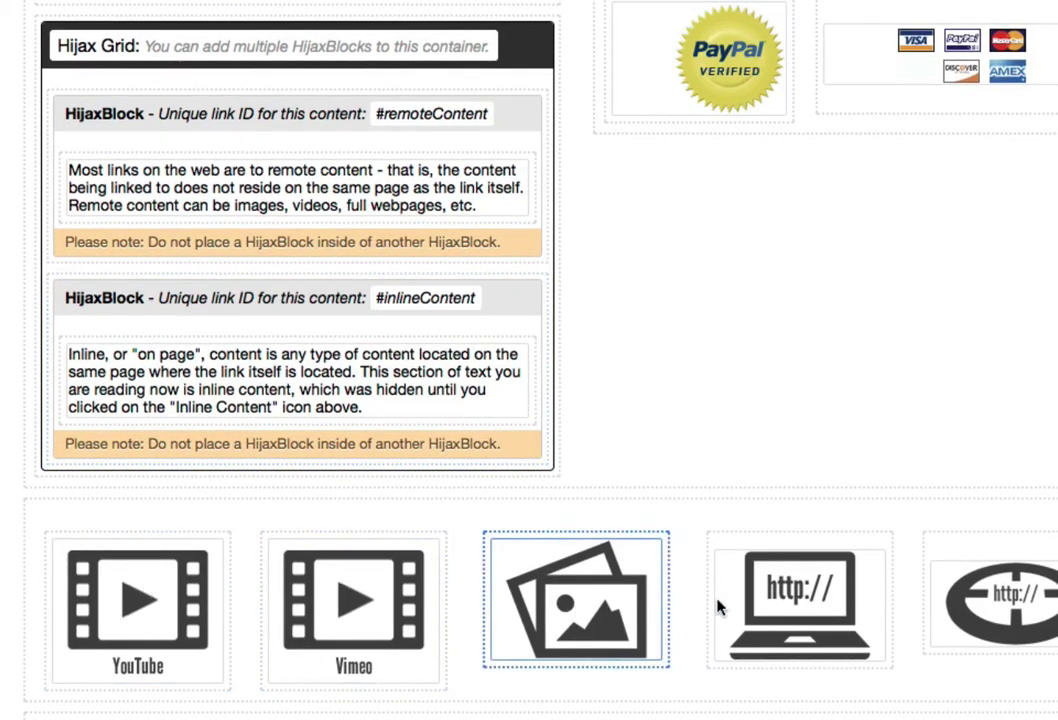
left_click(830, 600)
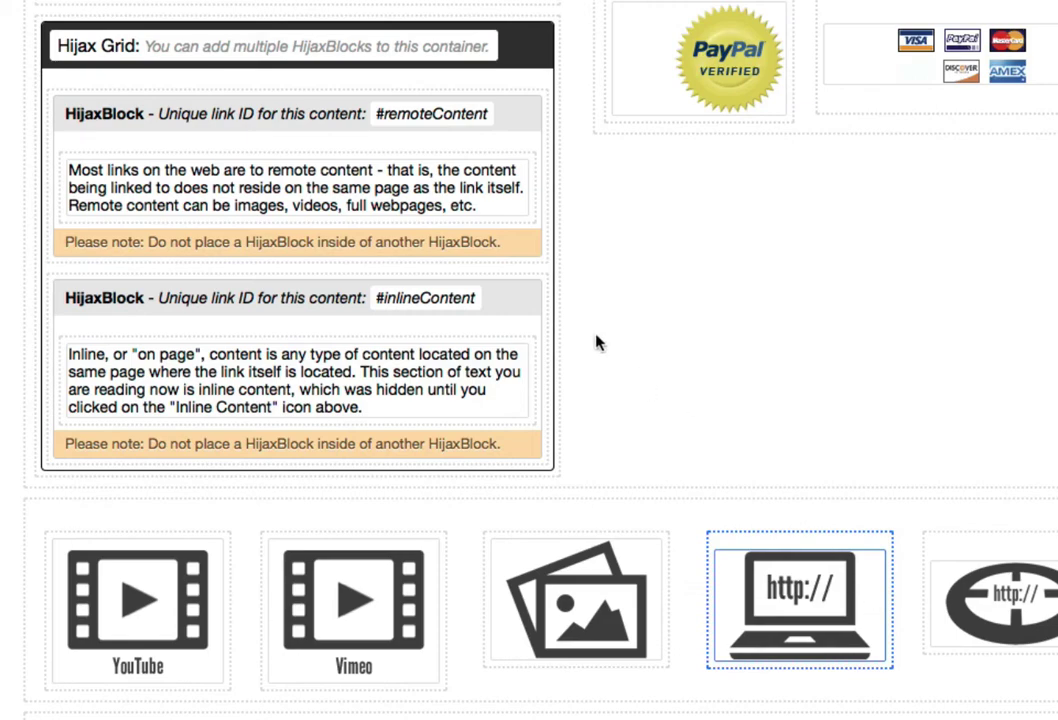
left_click(476, 272)
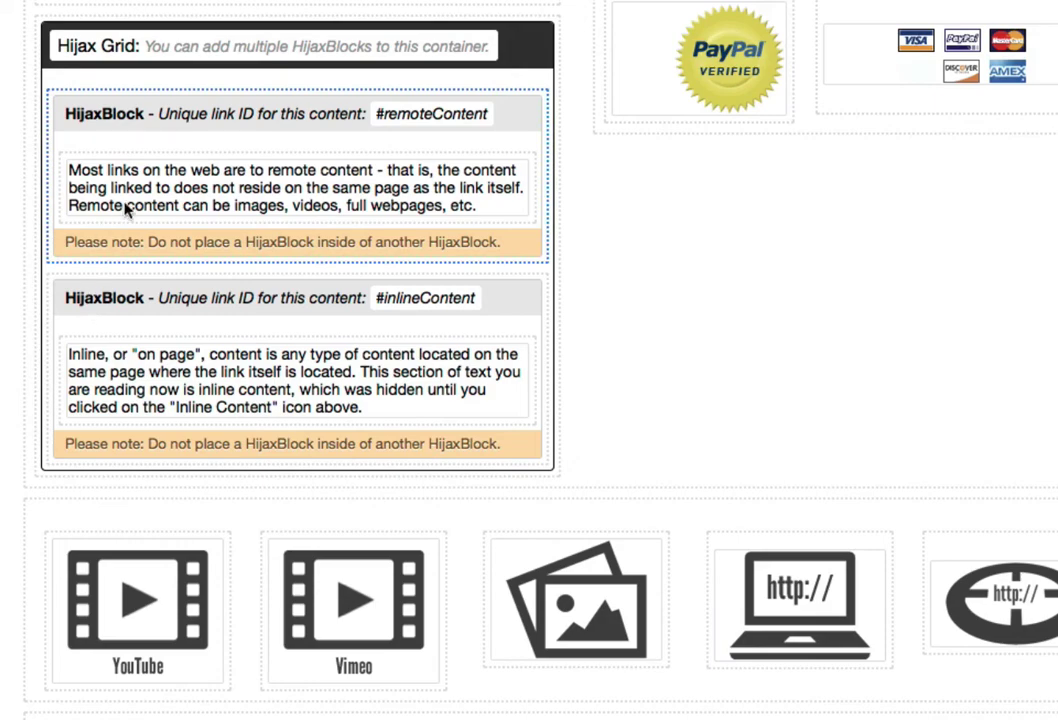
Display the Remote Content and Inline Content texts on the store page in the browser, and compare them with their HijaxBlocks in RapidWeaver.
key("super+Tab")
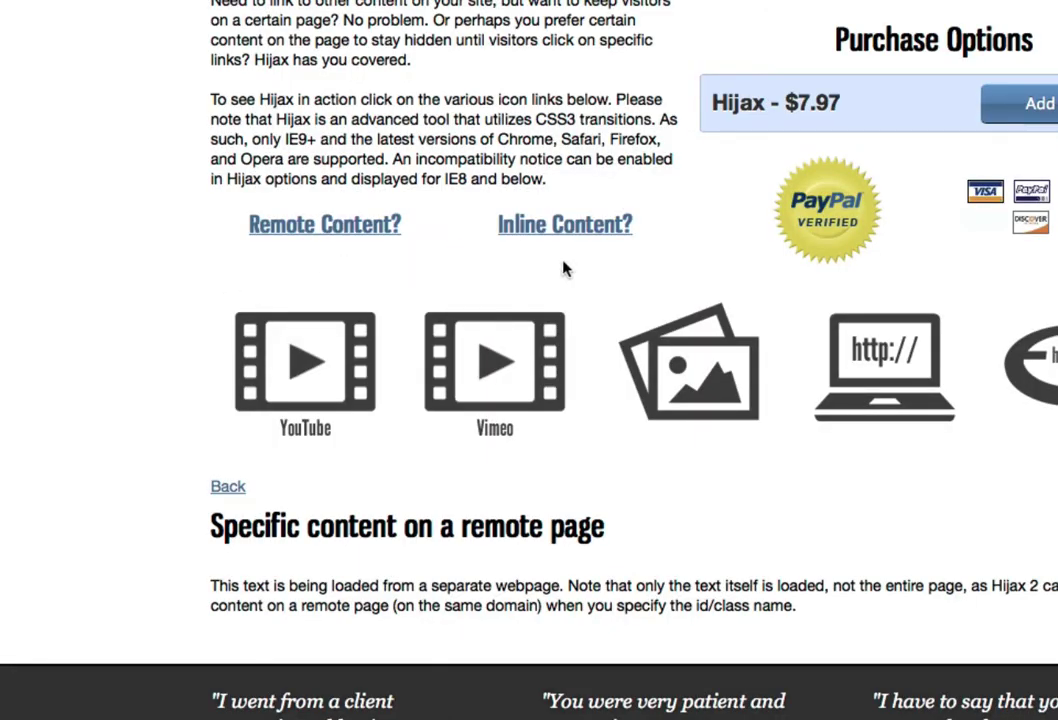
key("super+Tab")
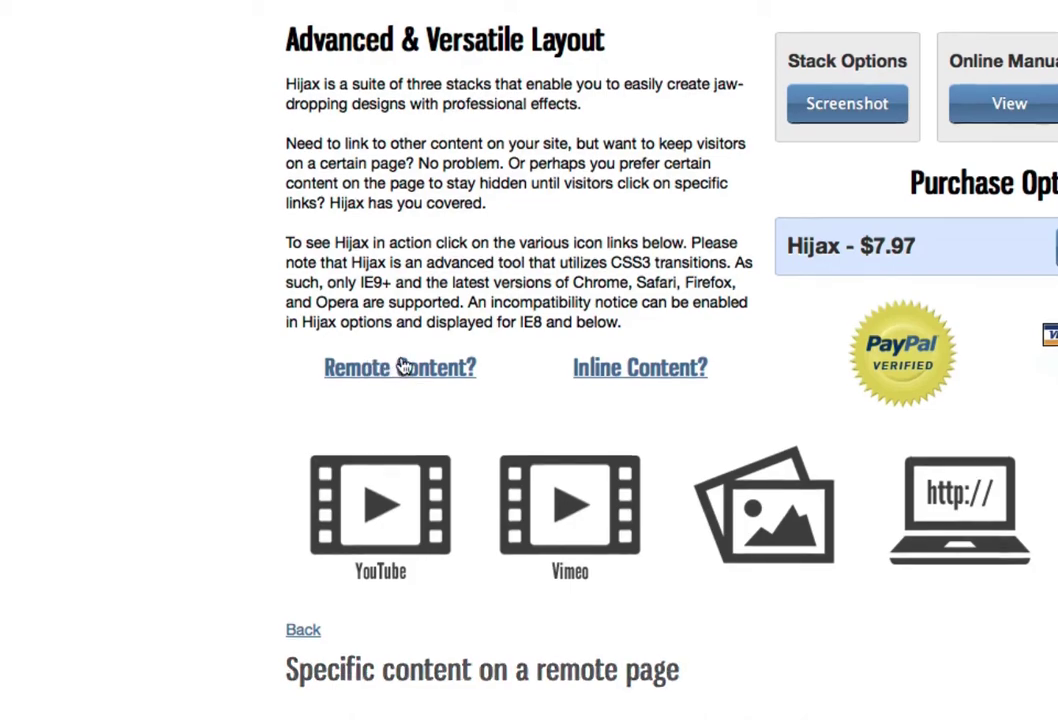
left_click(403, 367)
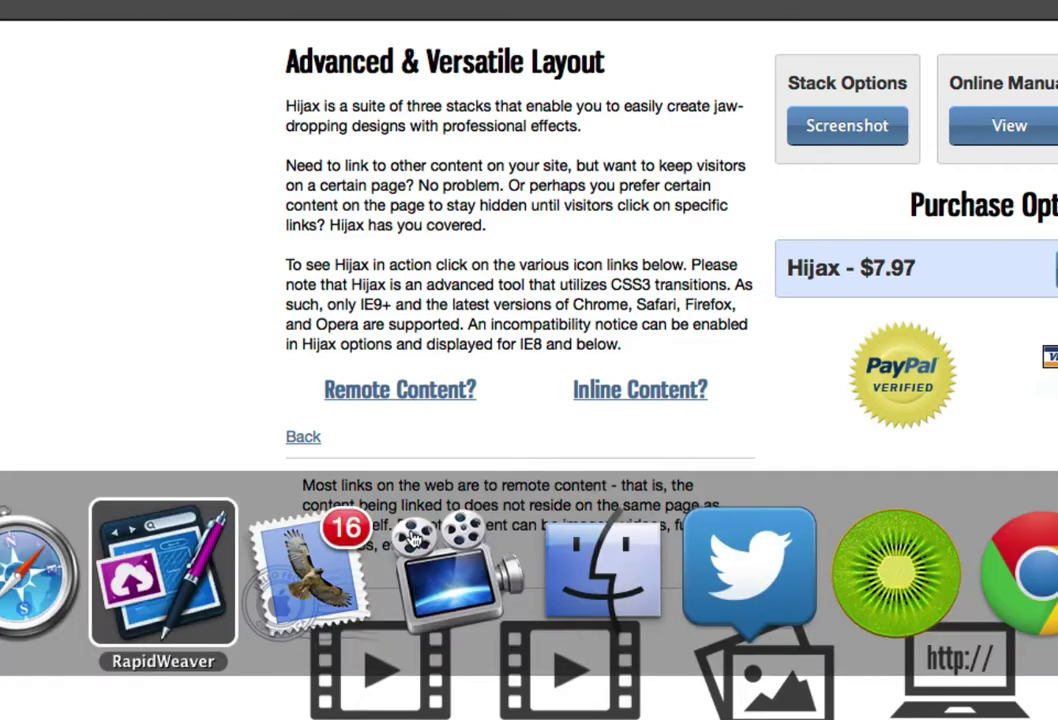
left_click(172, 567)
left_click(265, 300)
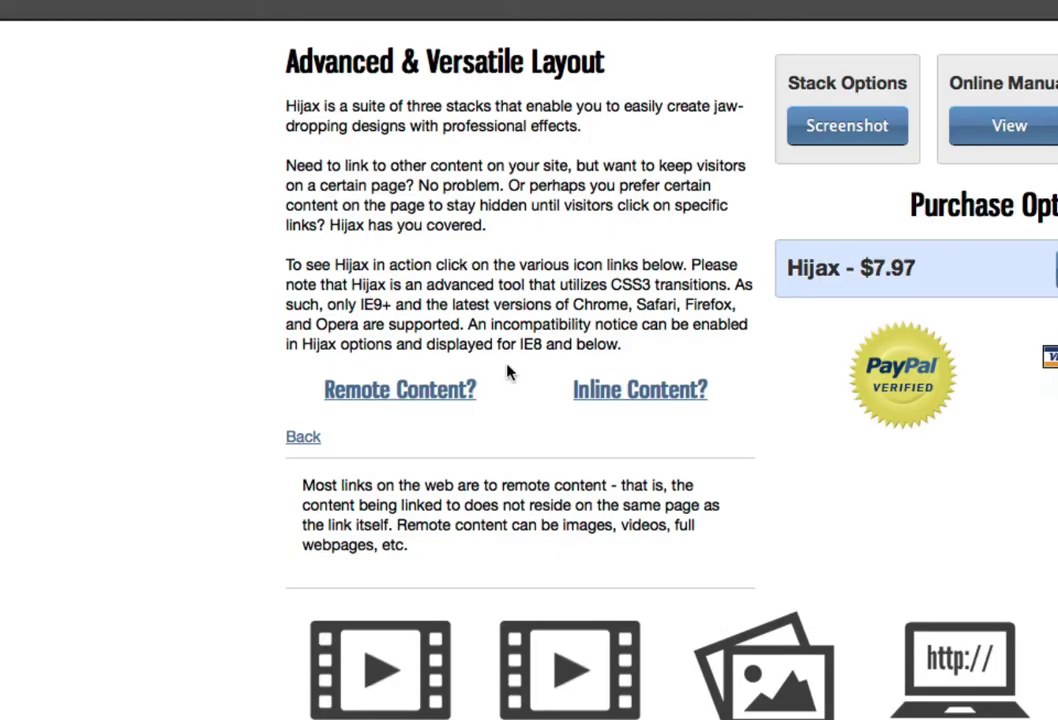
left_click(611, 399)
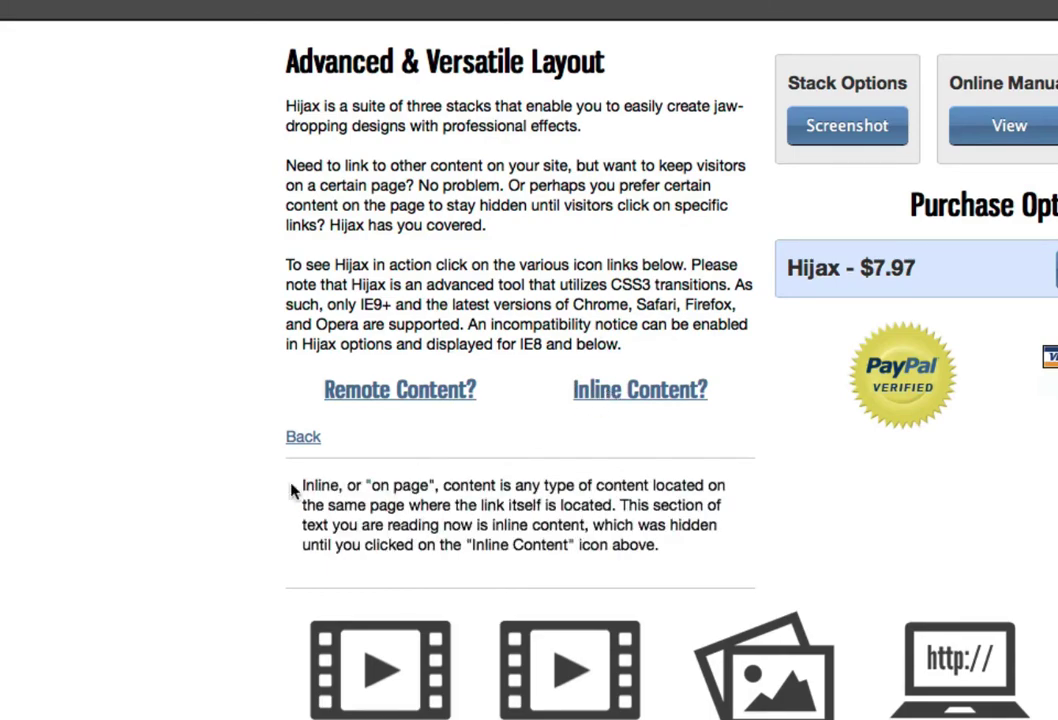
key("super+Tab")
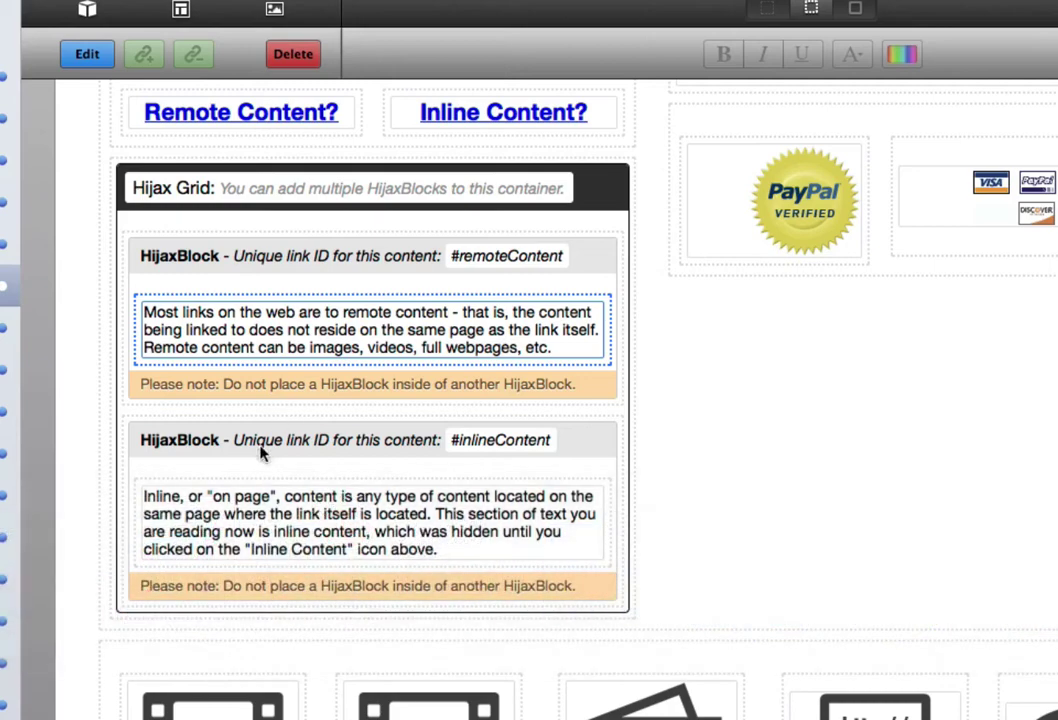
left_click(227, 530)
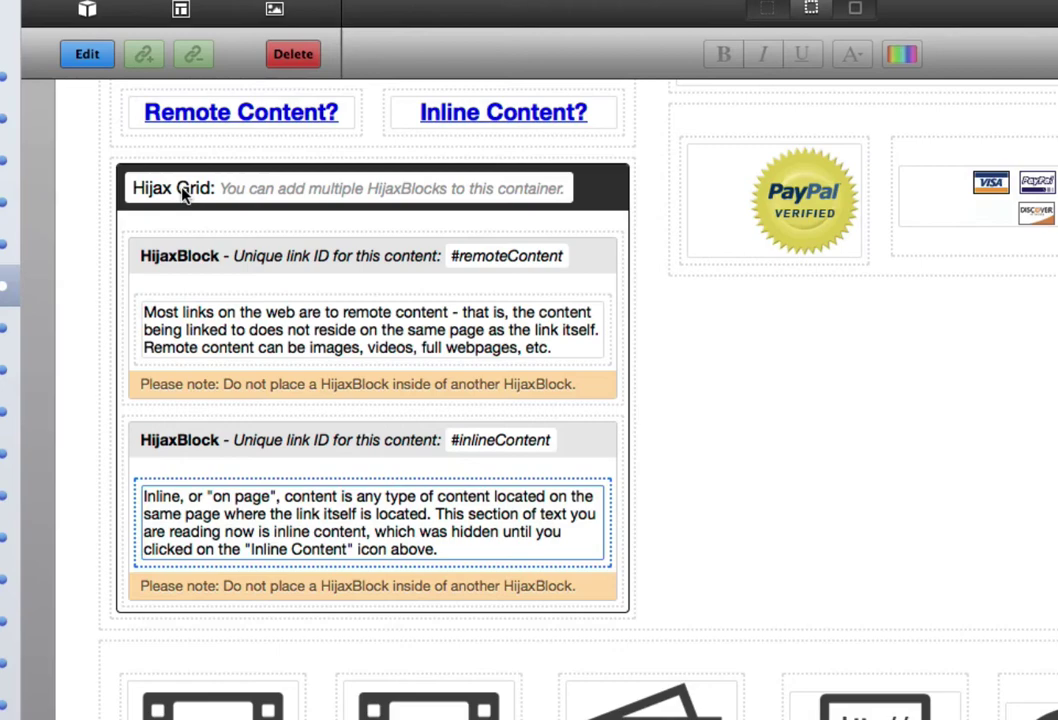
Try a blank unique link ID on the remoteContent HijaxBlock, and restore its original ID.
left_click(290, 256)
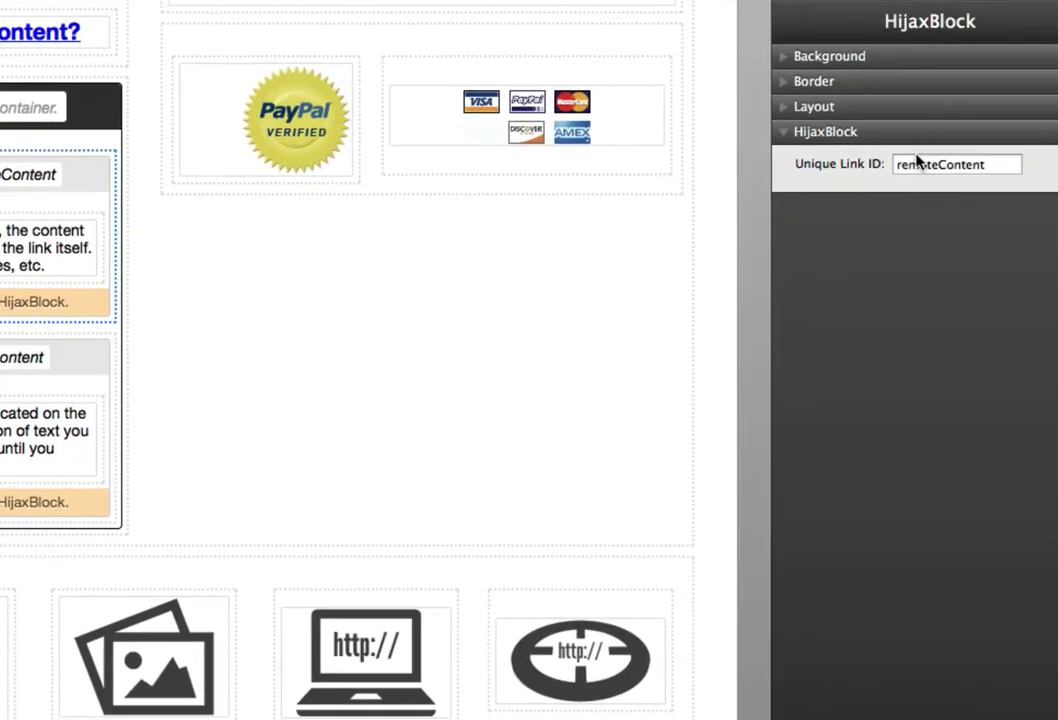
left_click(945, 164)
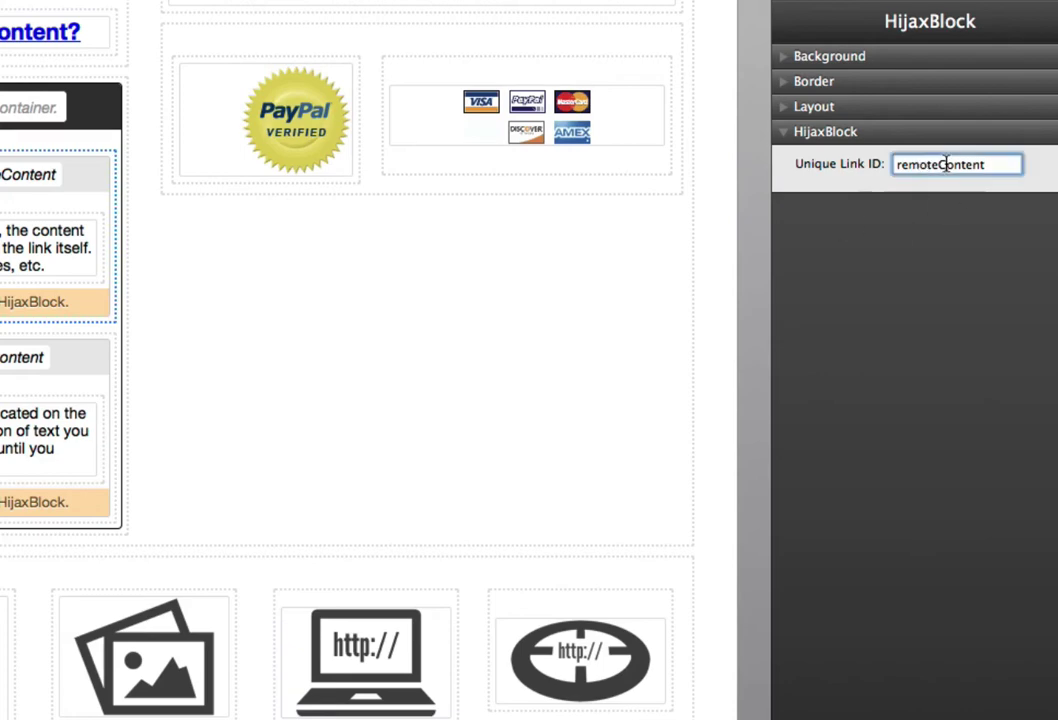
double_click(945, 164)
key("BackSpace")
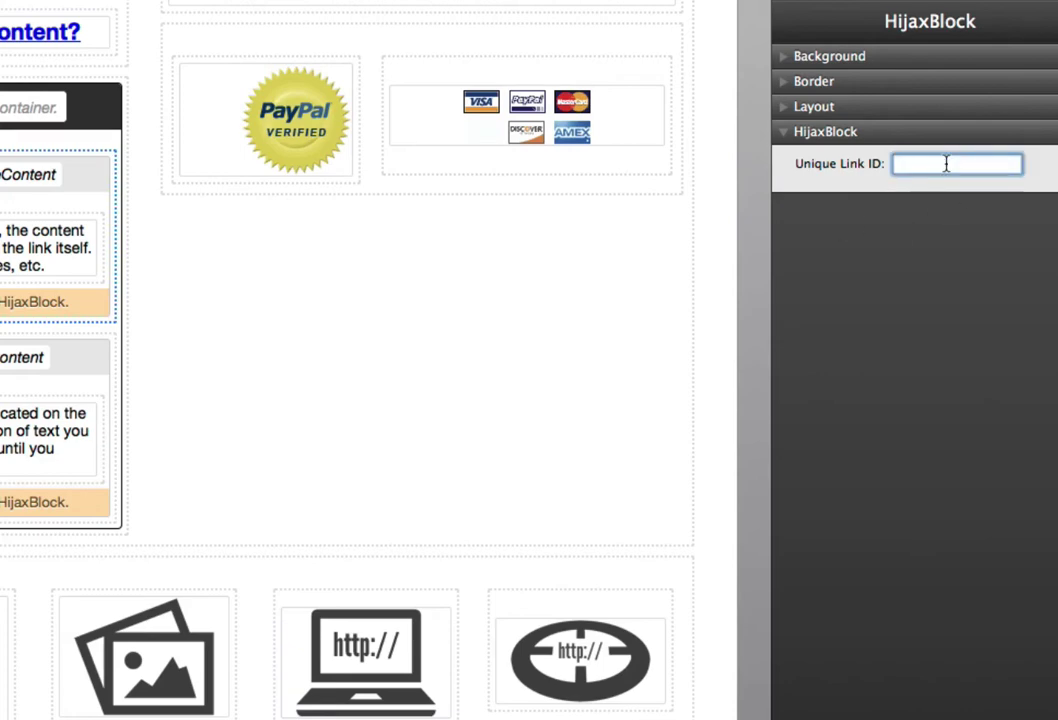
left_click(212, 210)
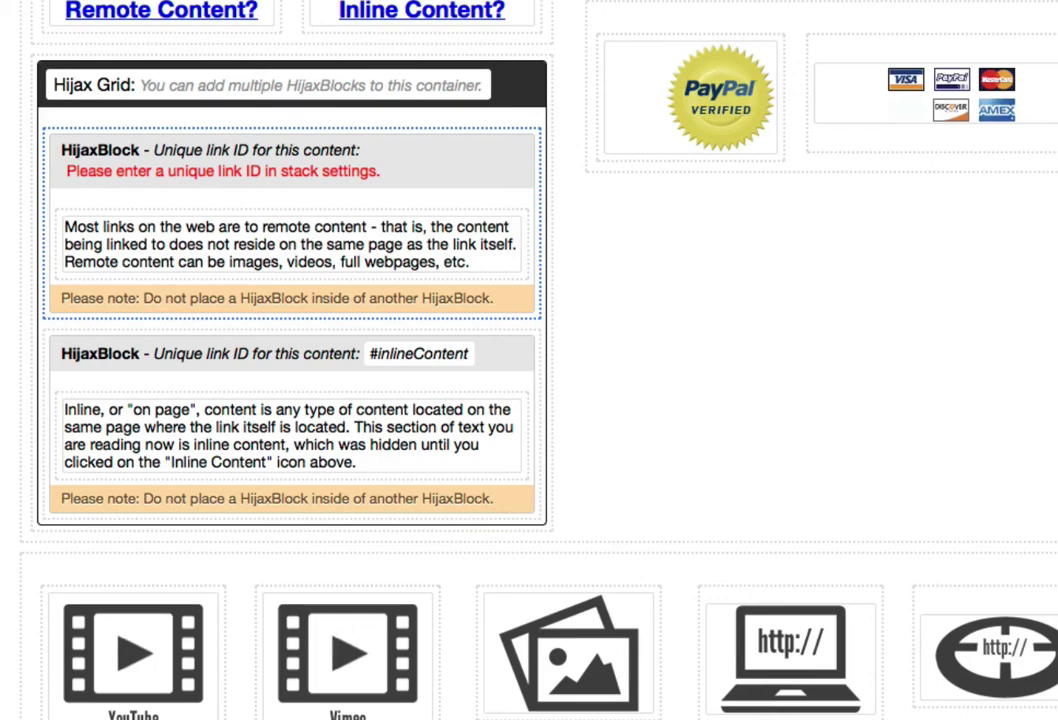
left_click(771, 341)
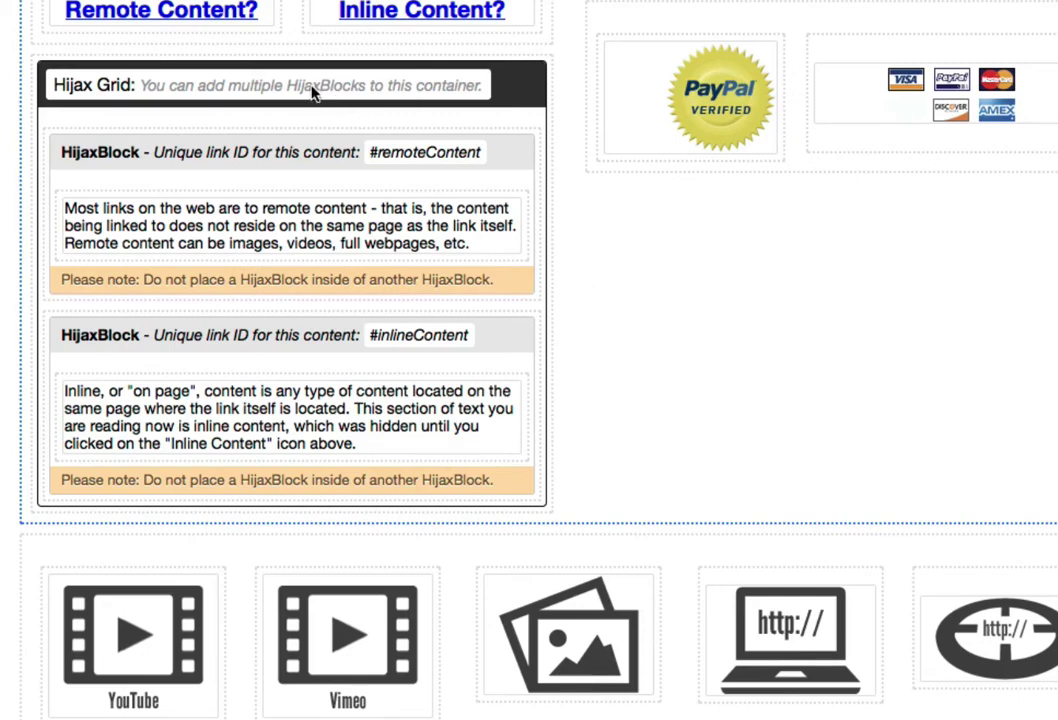
Open the Hijax demo page with the three-column icon layout in RapidWeaver and in the browser, and close the web inspector.
left_click(197, 83)
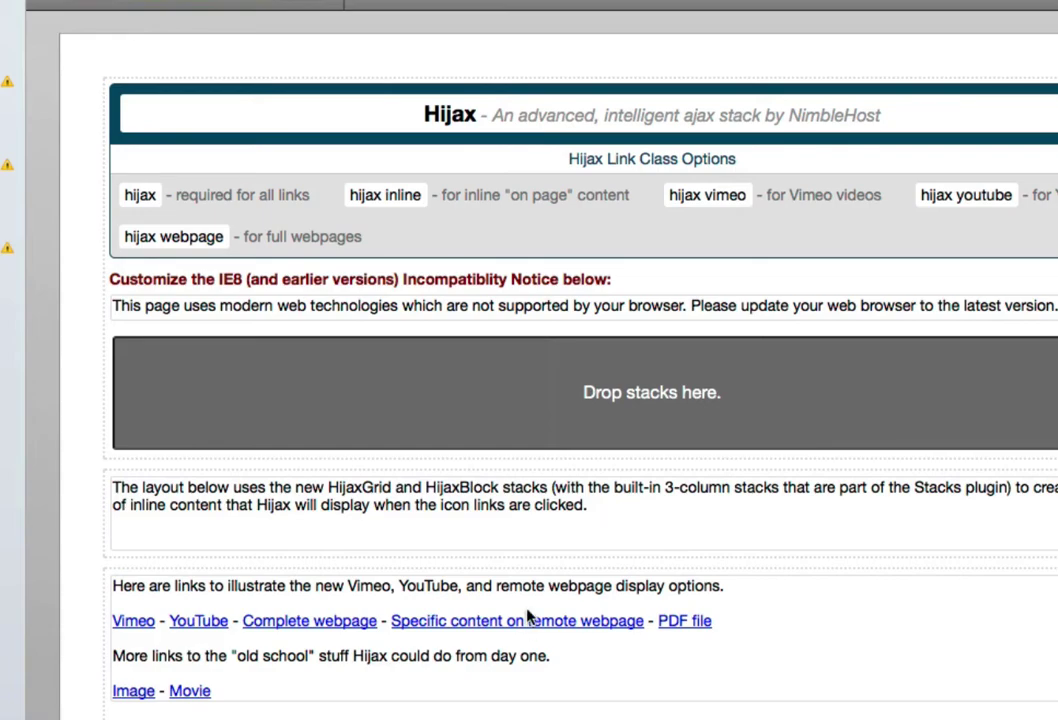
key("super+Tab")
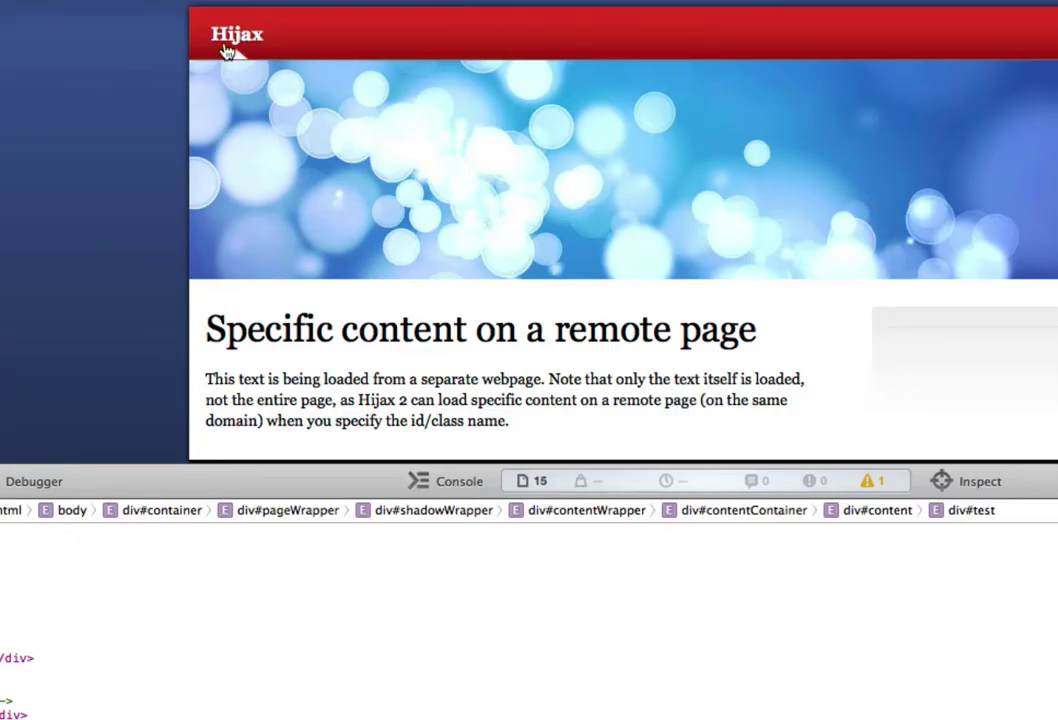
left_click(226, 50)
key("alt+super+i")
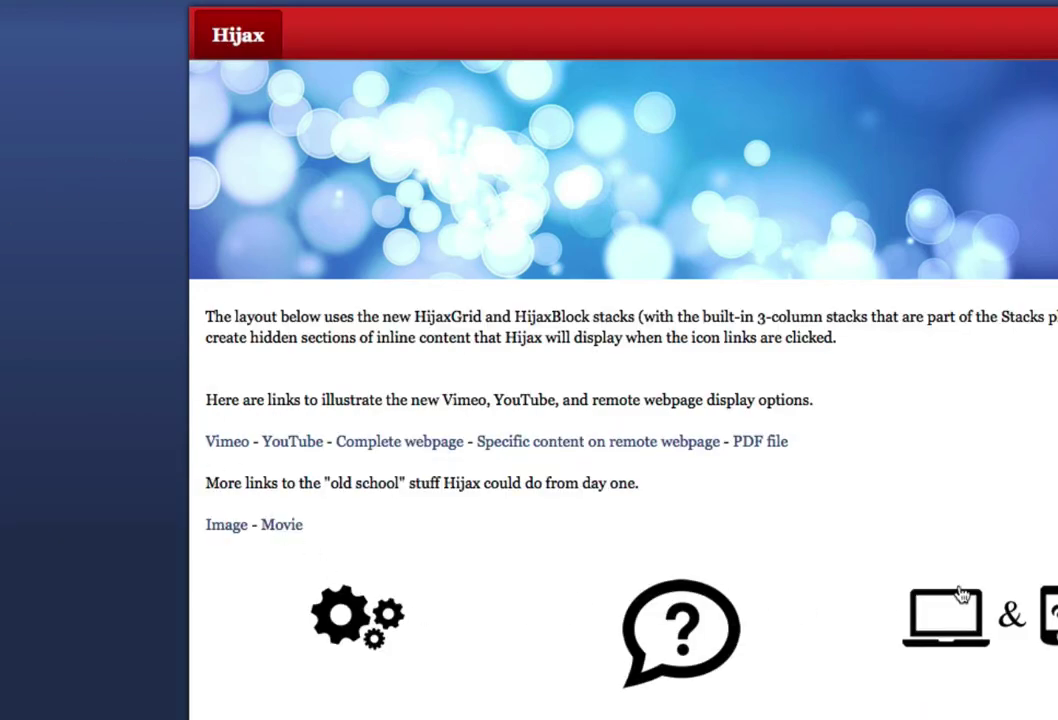
Test the gears icon on the demo page by showing and hiding its inline content below the icon row.
left_click(376, 614)
left_click(215, 709)
scroll(654, 600, "down", 3)
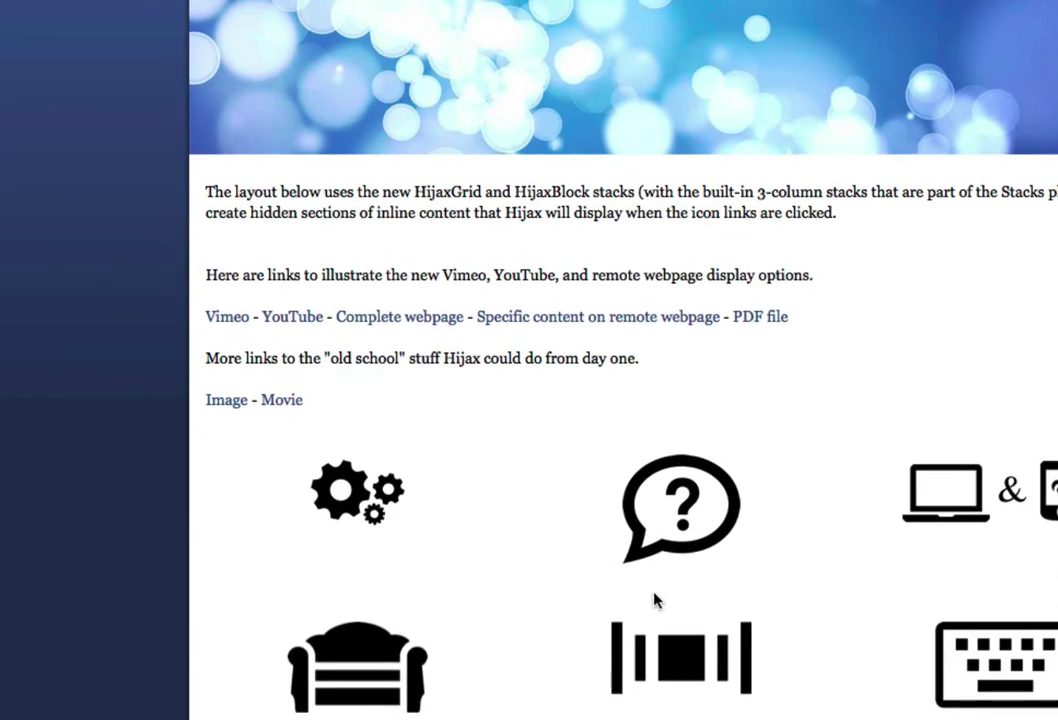
left_click(356, 510)
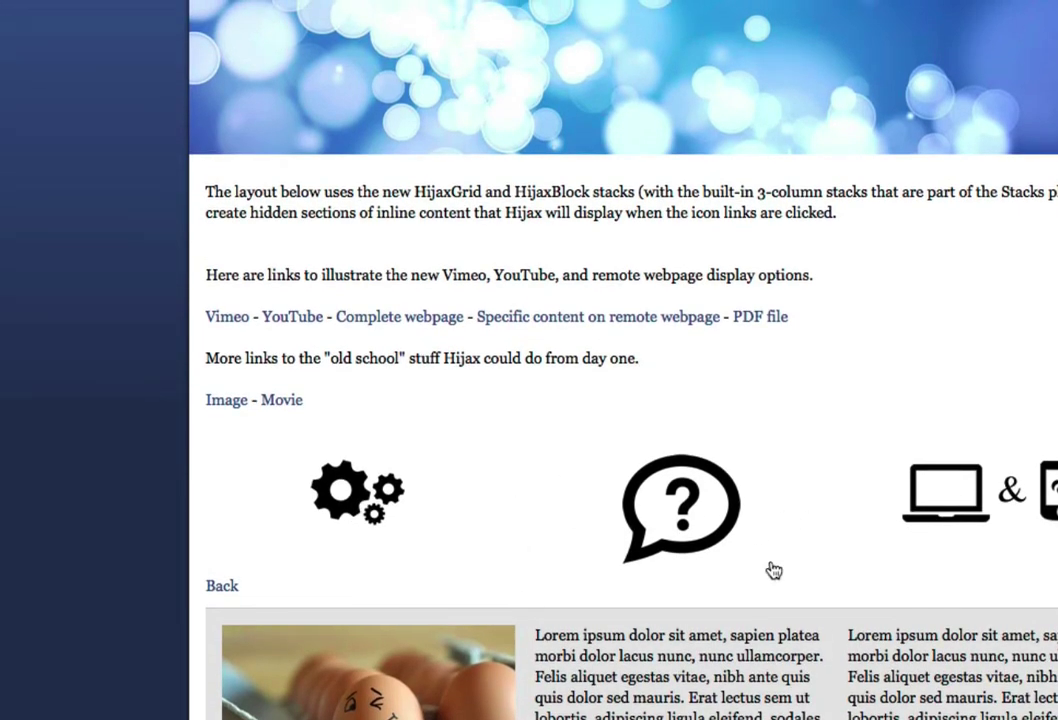
left_click(633, 572)
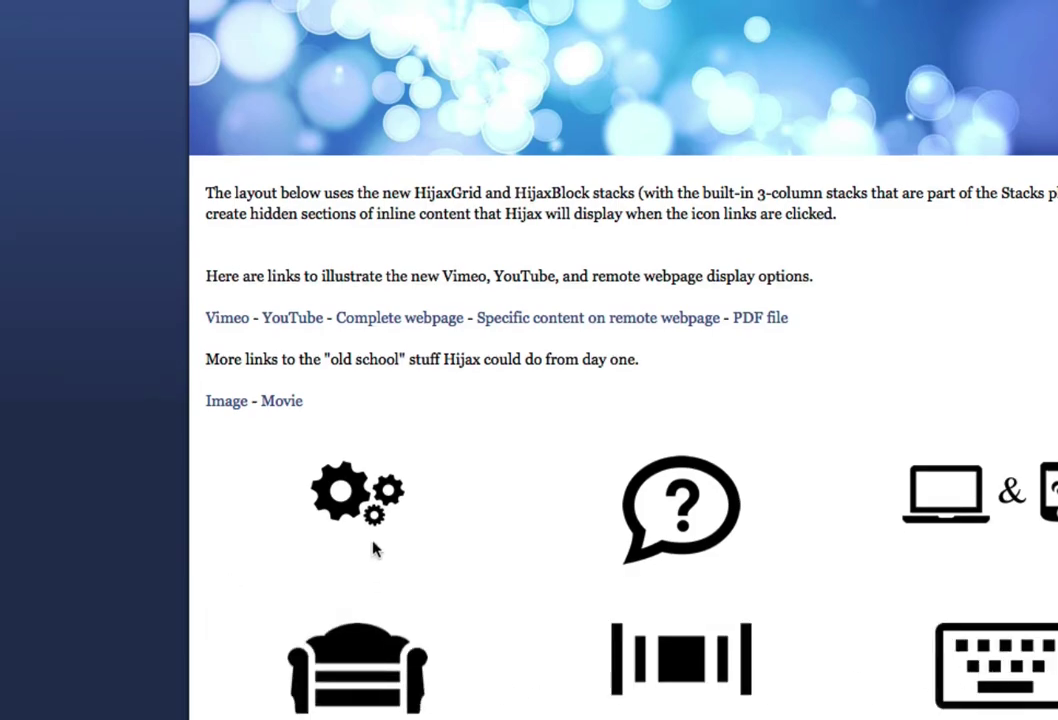
left_click(360, 512)
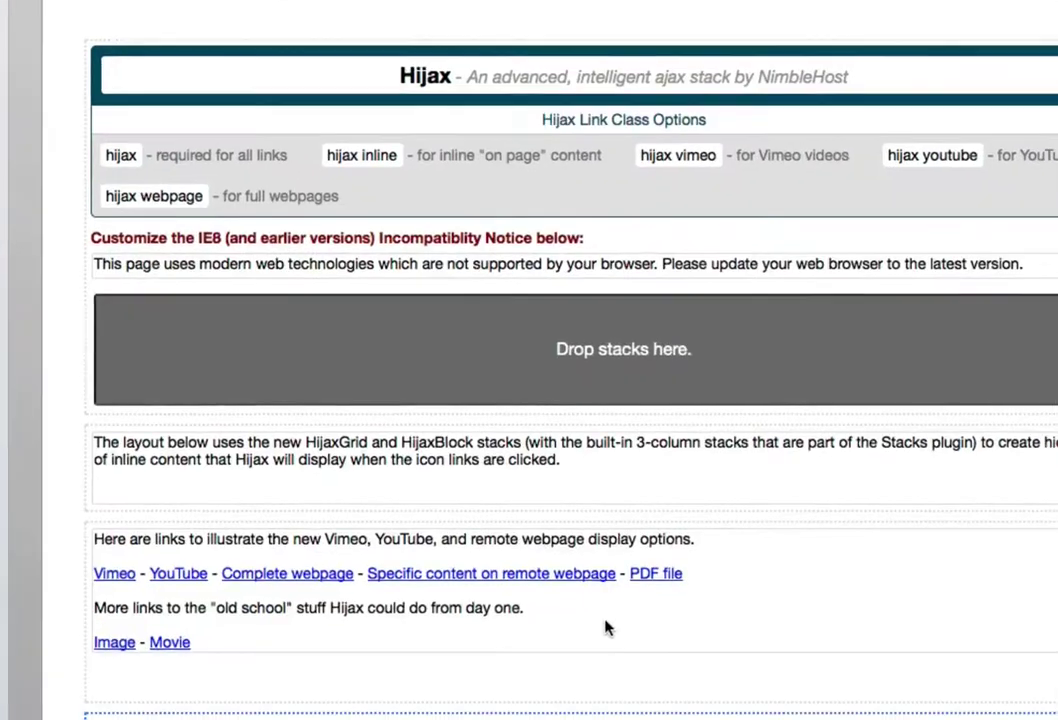
Switch back to RapidWeaver and examine the gears, question mark and device icons and the Hijax Grid below them.
scroll(508, 456, "down", 5)
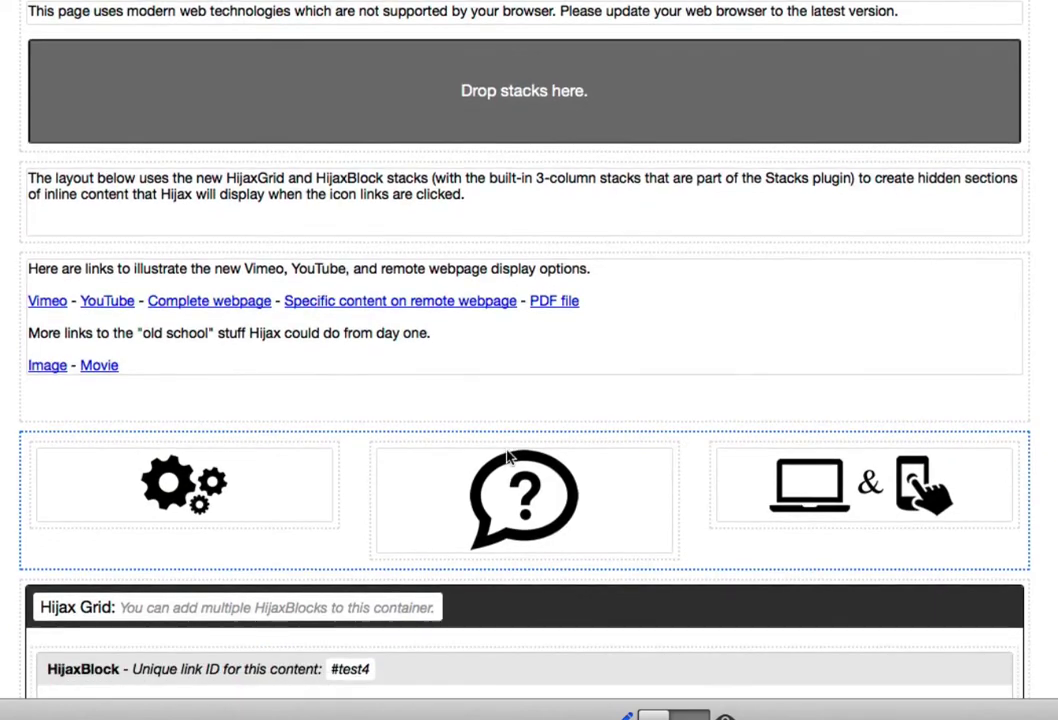
scroll(508, 456, "down", 5)
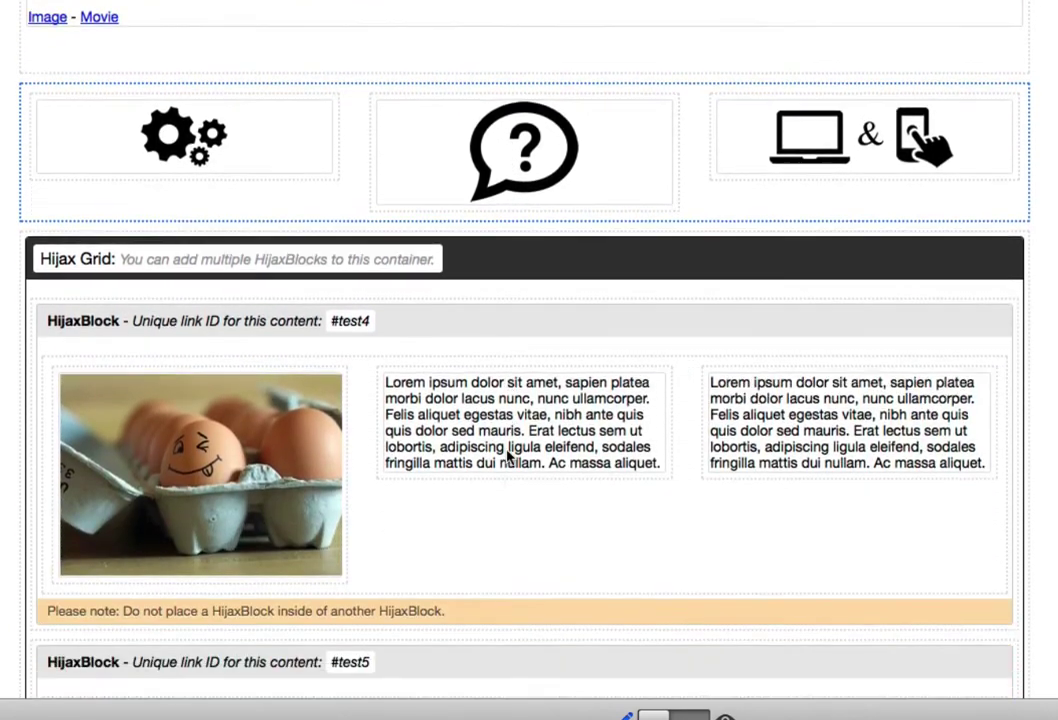
scroll(508, 456, "down", 1)
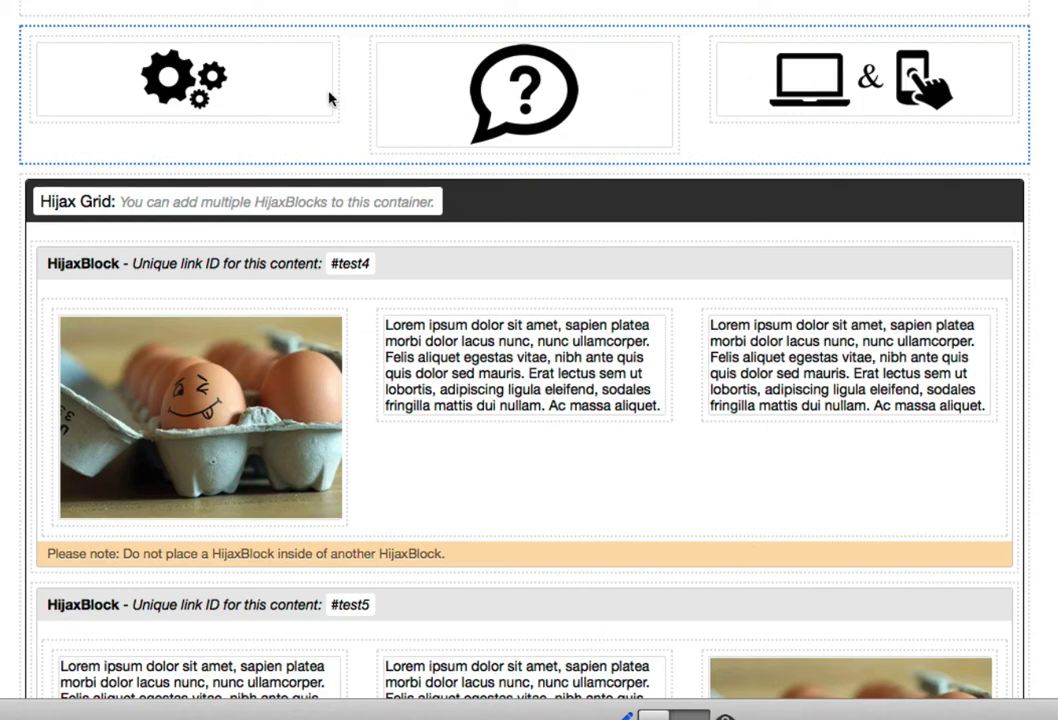
left_click(176, 66)
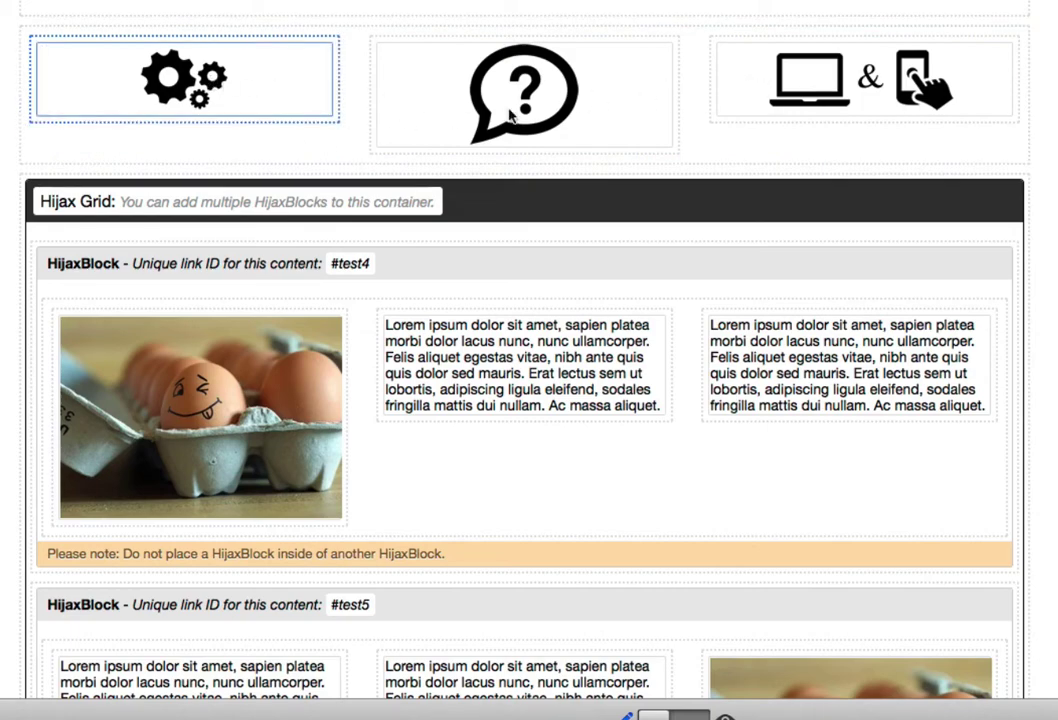
key("Tab")
key("Tab")
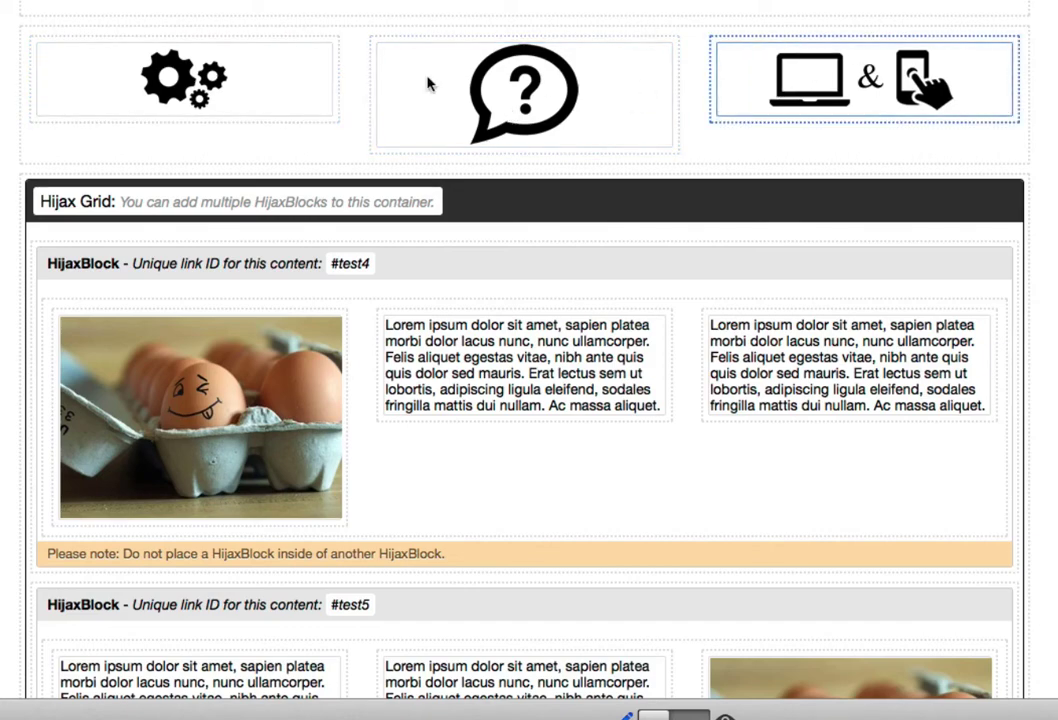
Compare the gears icon's link address and class attribute with the first HijaxBlock's unique link ID, leaving the link unchanged.
left_click(128, 71)
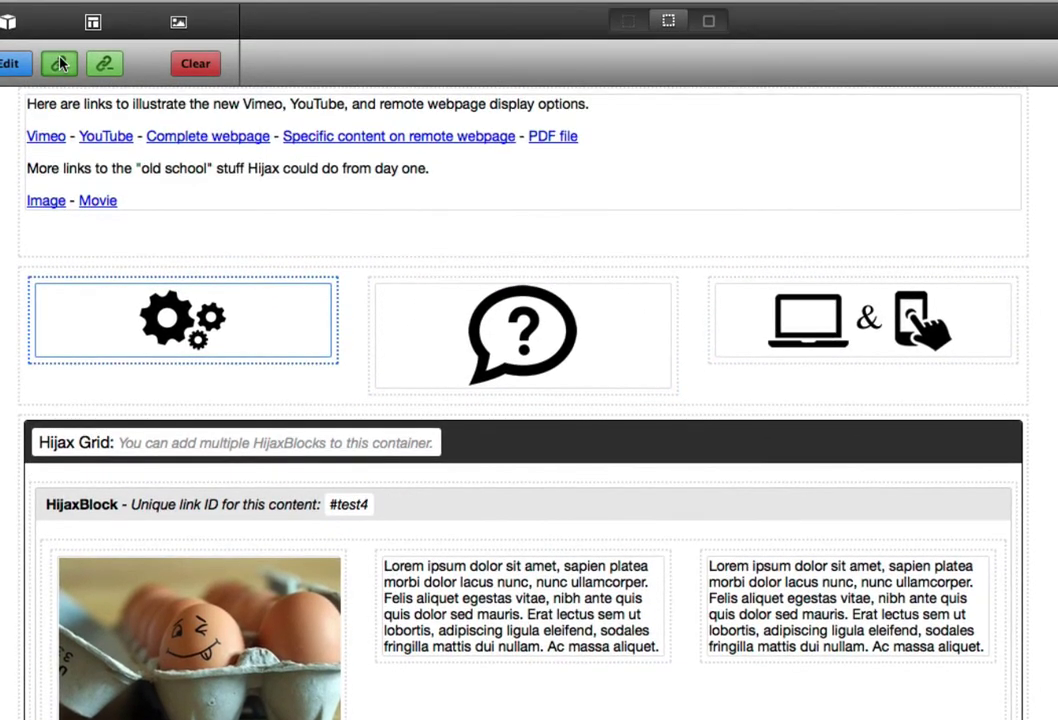
left_click(59, 63)
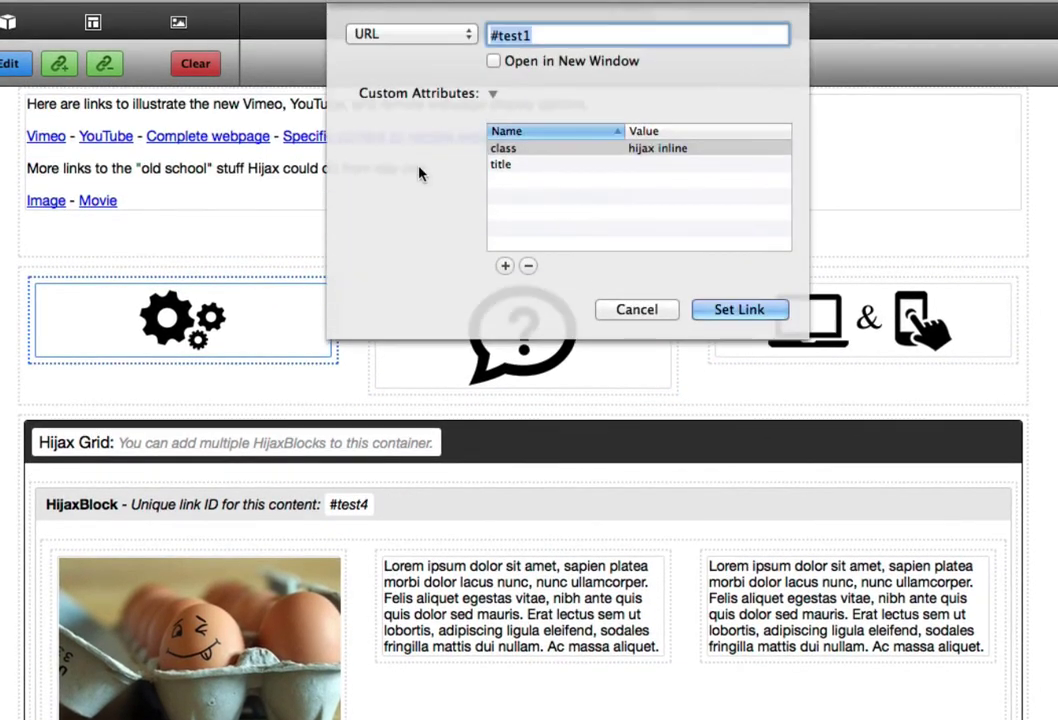
left_click(536, 34)
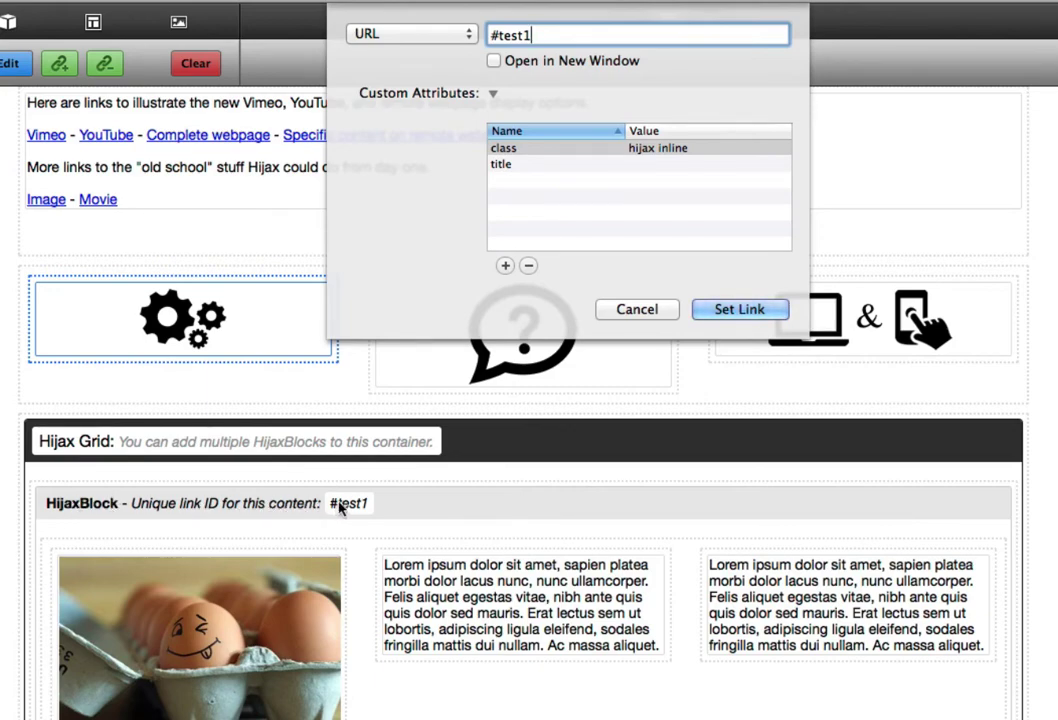
left_click(617, 318)
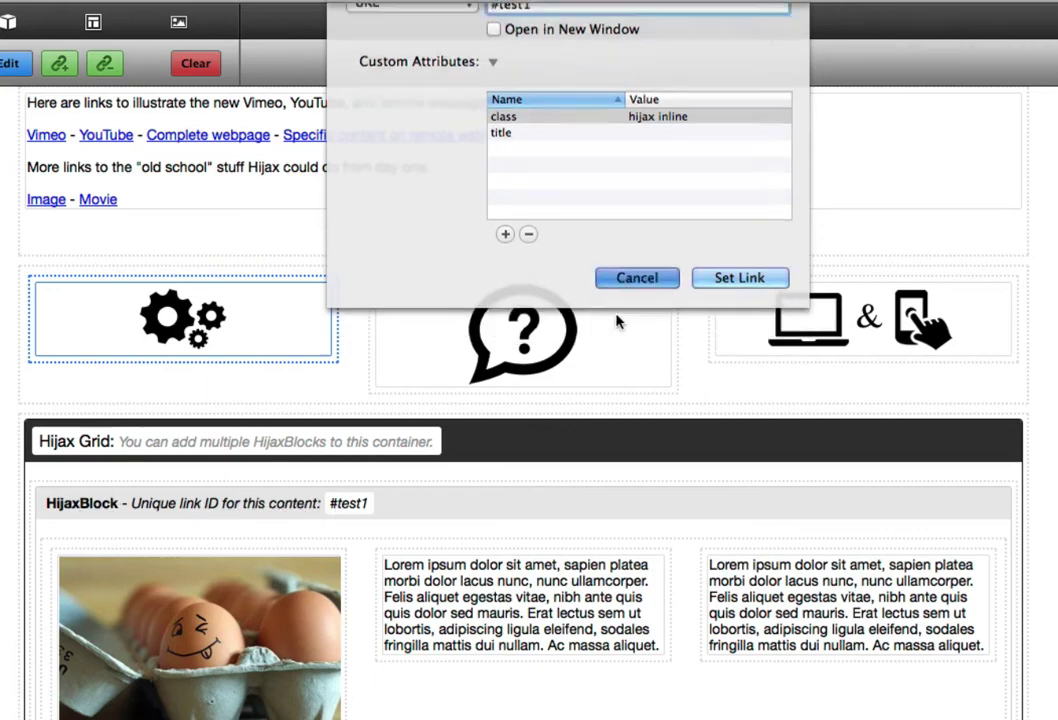
Check the link address and class attribute of the question mark and device icons against the HijaxBlock IDs, leaving both links unchanged.
left_click(529, 333)
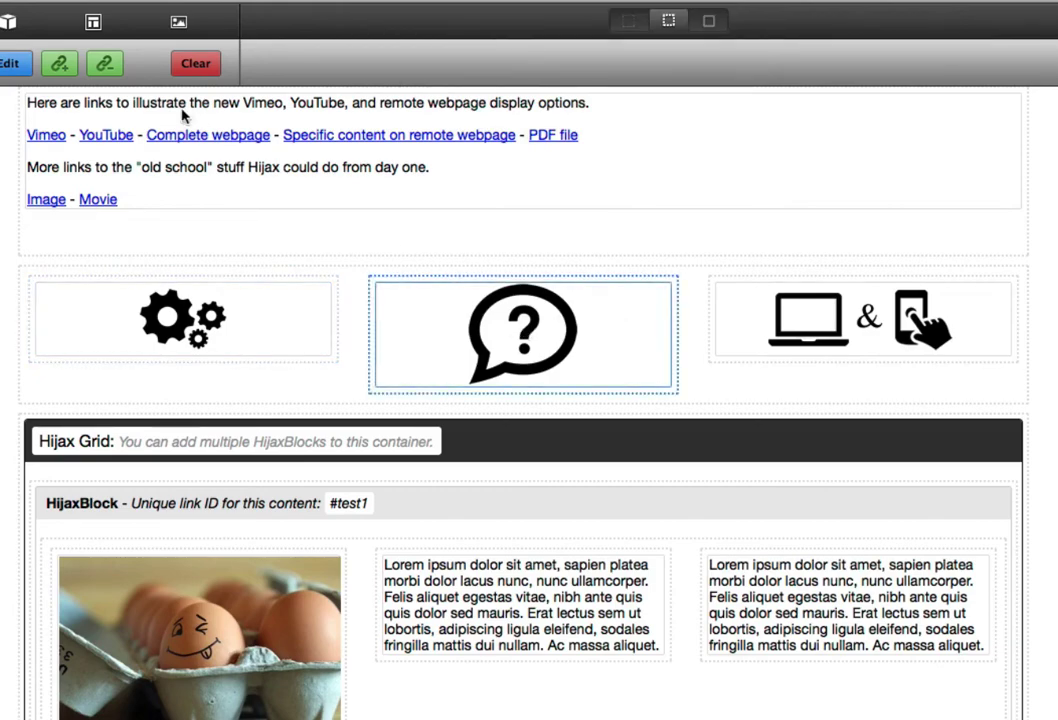
left_click(58, 60)
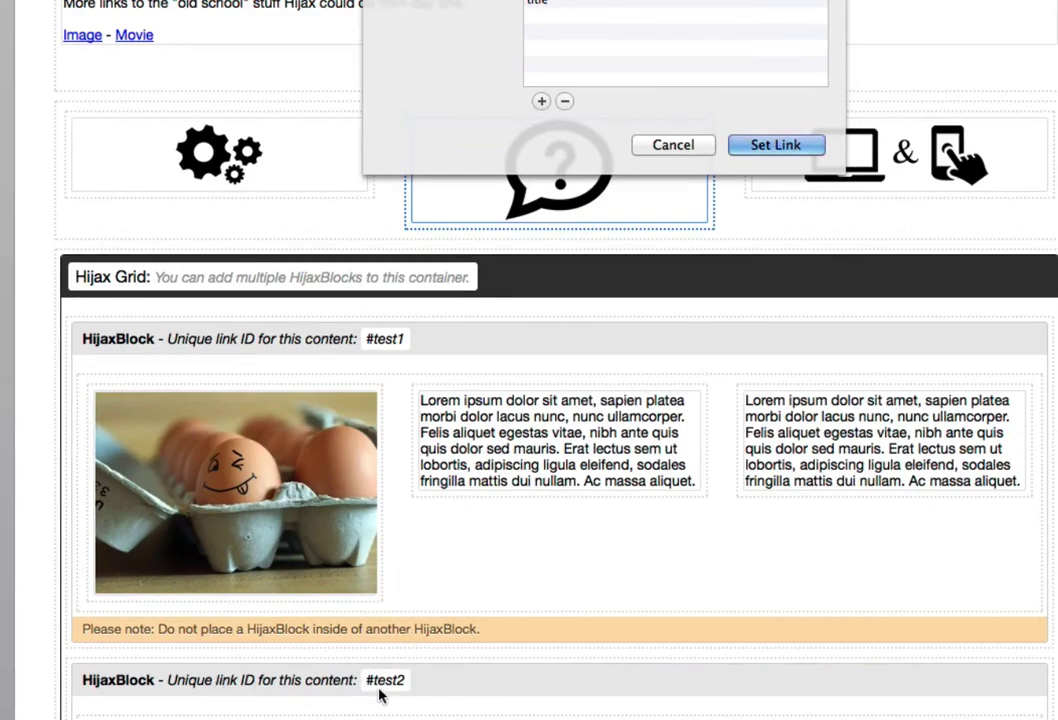
left_click(675, 146)
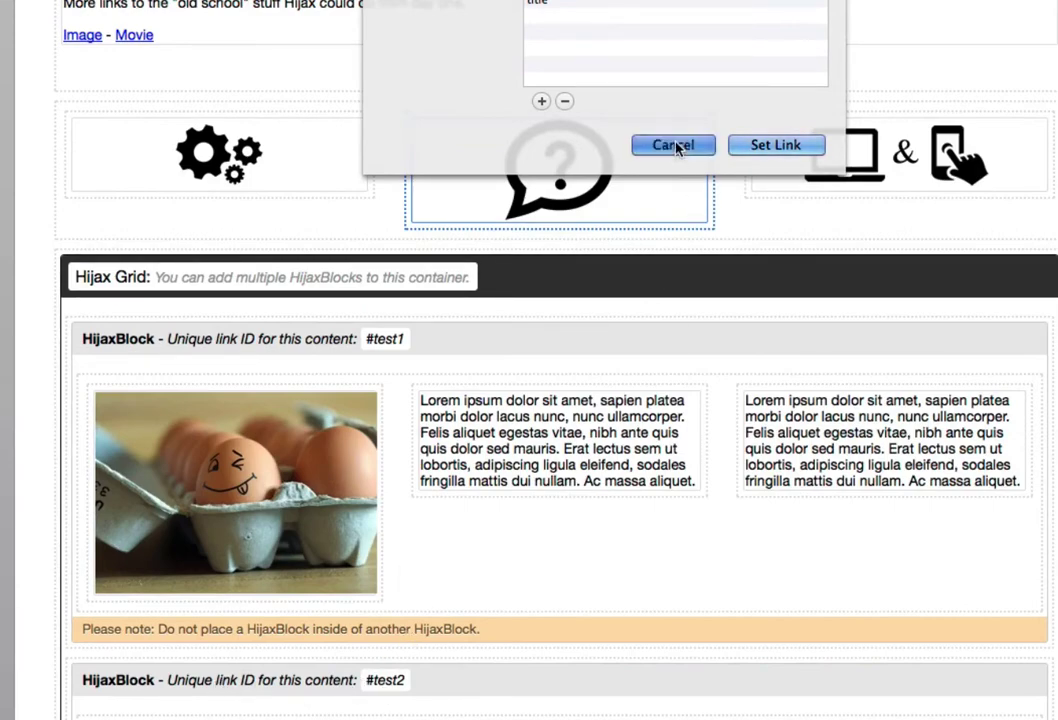
left_click(813, 173)
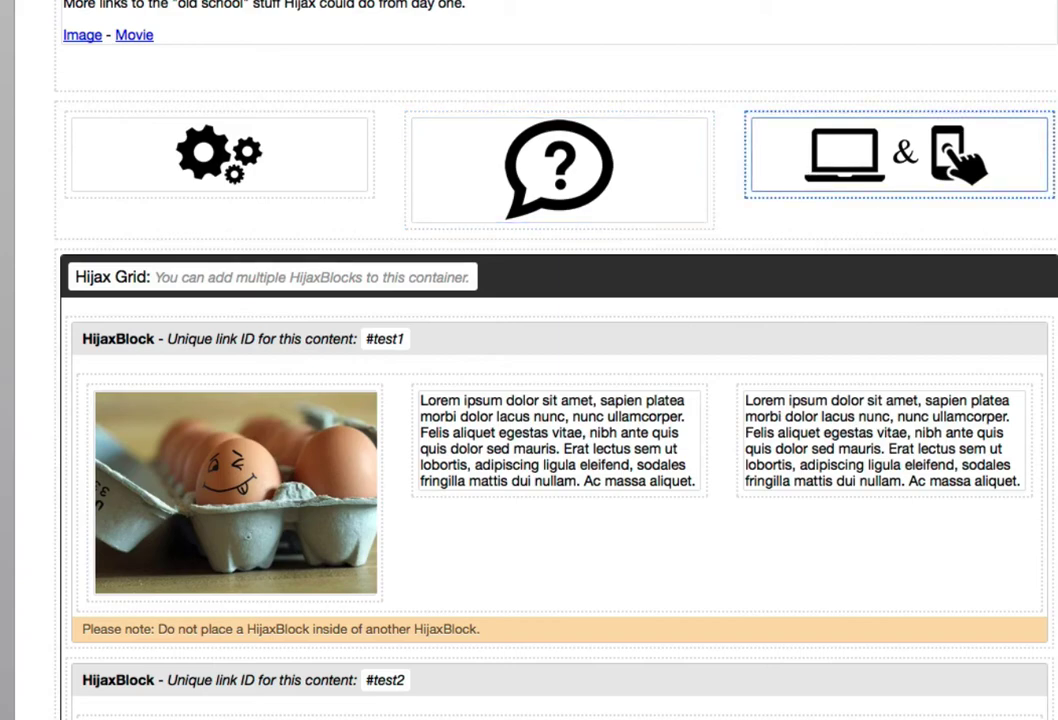
key("super+k")
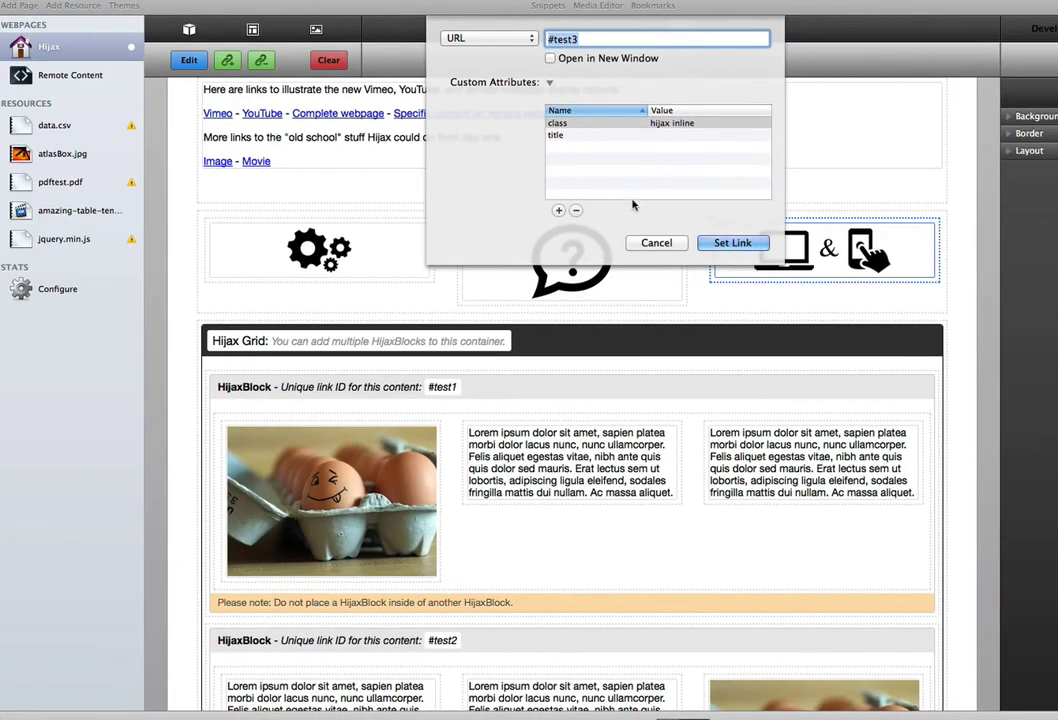
left_click(652, 243)
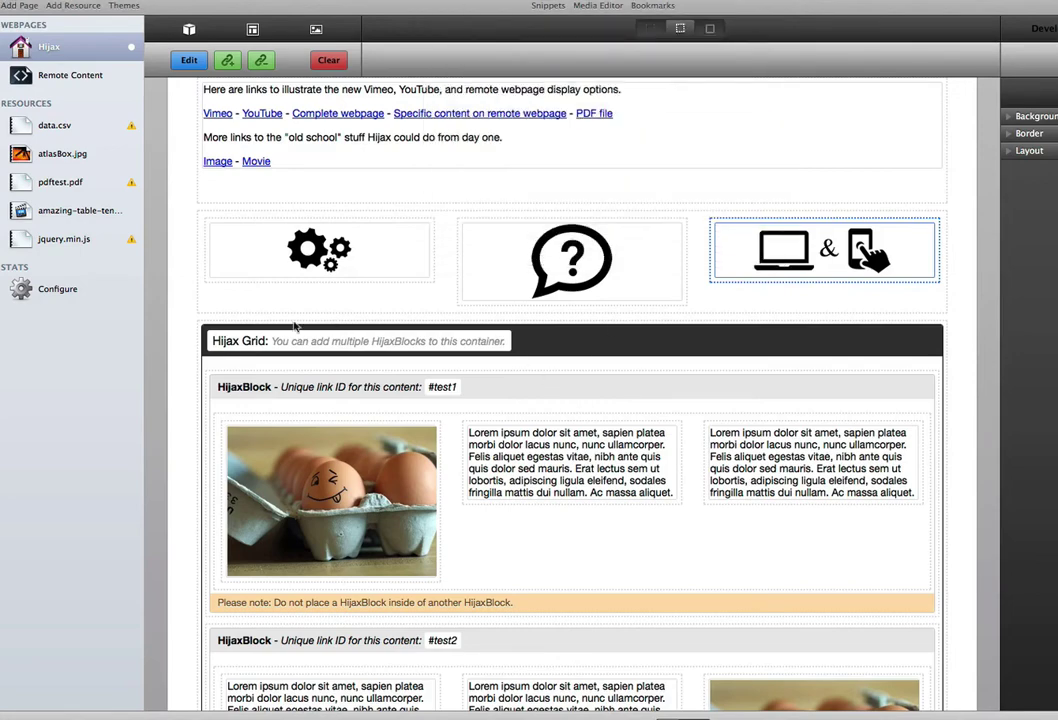
Examine the three HijaxBlocks in the first Hijax Grid, including their unique link IDs and three-column image and text layouts.
scroll(194, 369, "down", 5)
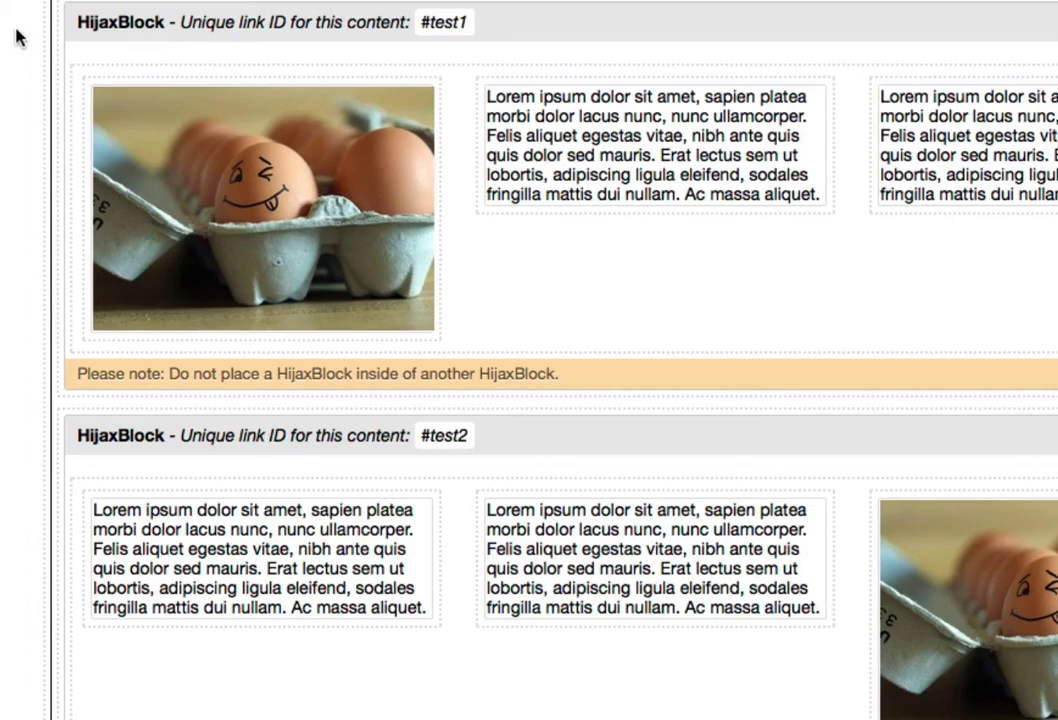
scroll(18, 35, "up", 1)
scroll(17, 36, "down", 3)
scroll(17, 34, "down", 2)
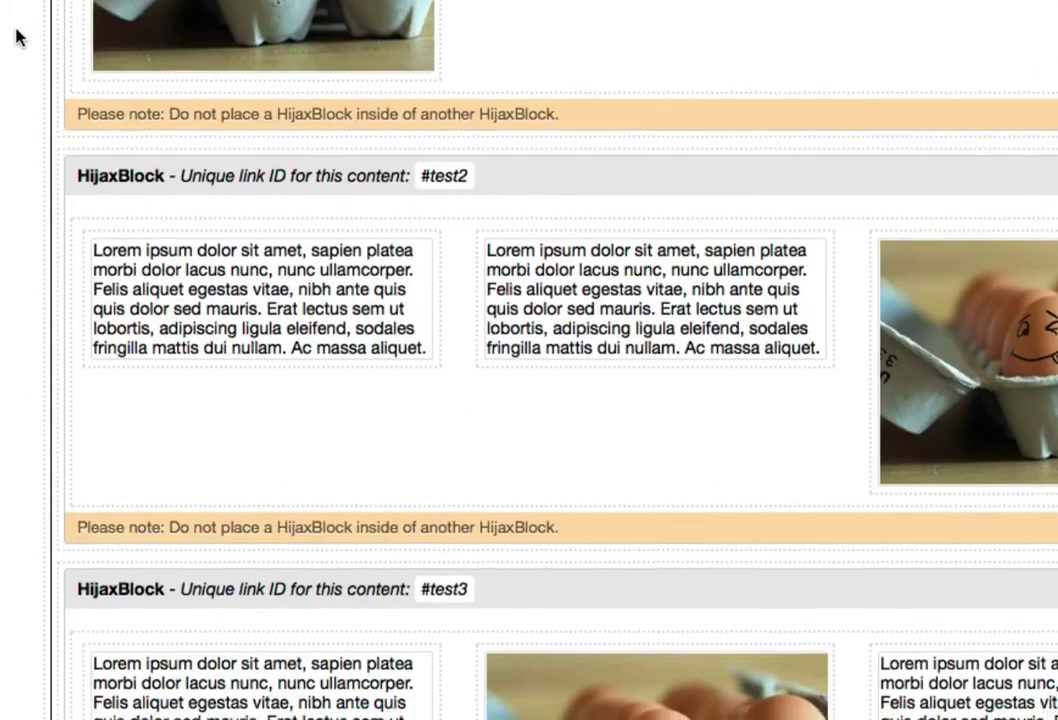
scroll(17, 34, "up", 5)
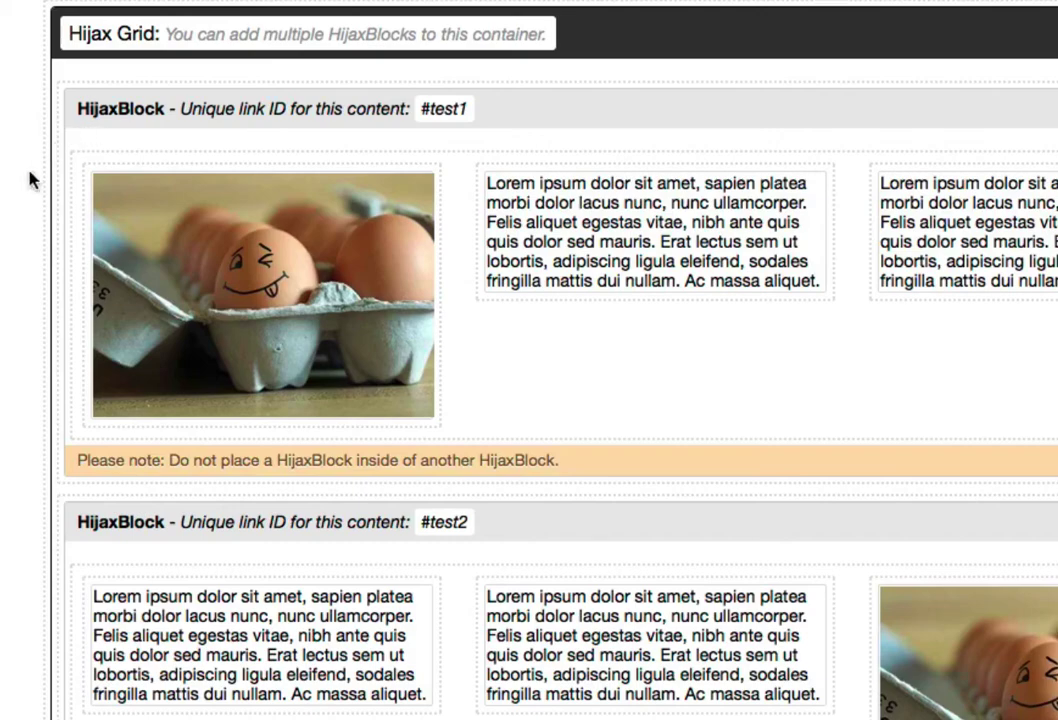
scroll(9, 212, "down", 5)
scroll(9, 212, "up", 2)
scroll(33, 300, "up", 4)
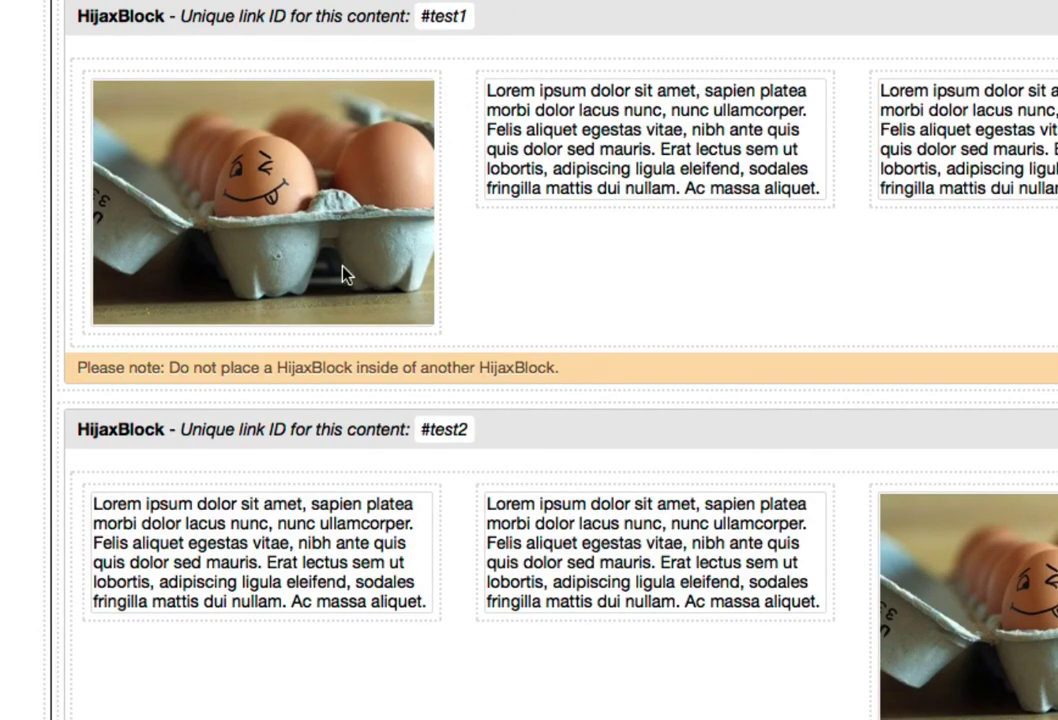
scroll(342, 272, "down", 6)
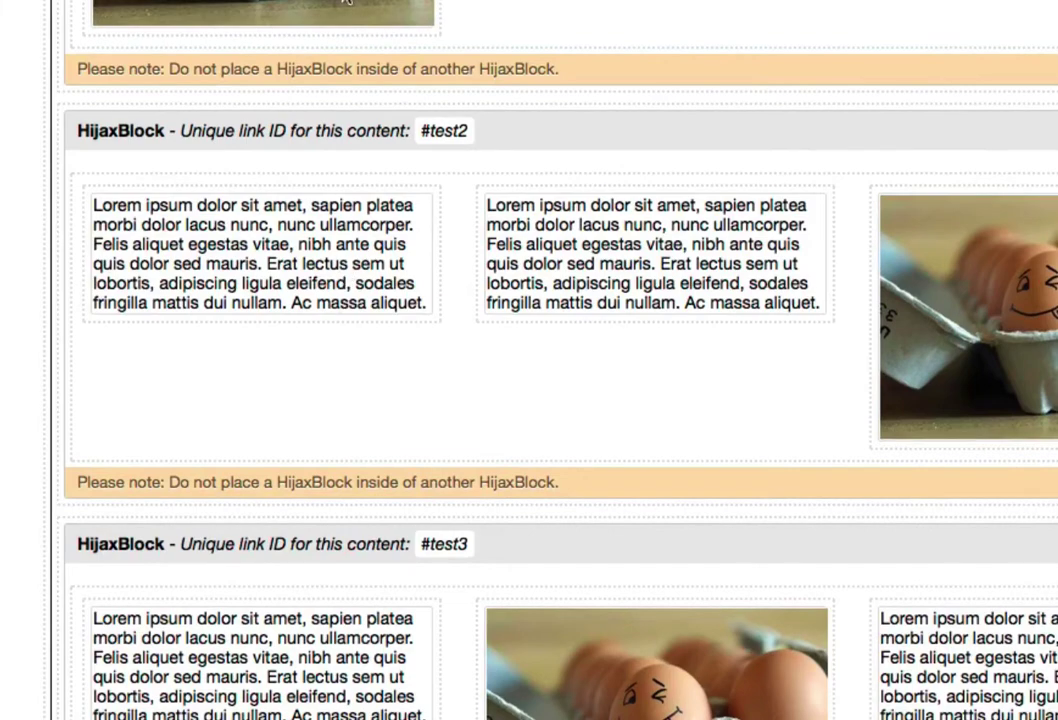
scroll(829, 574, "down", 4)
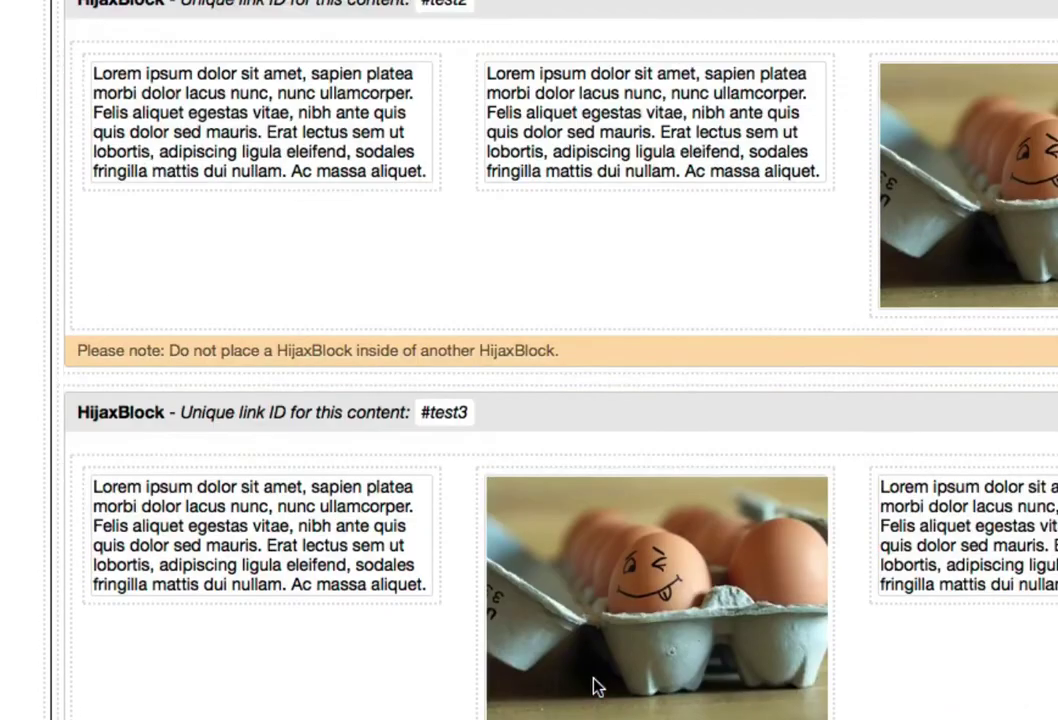
scroll(952, 569, "down", 1)
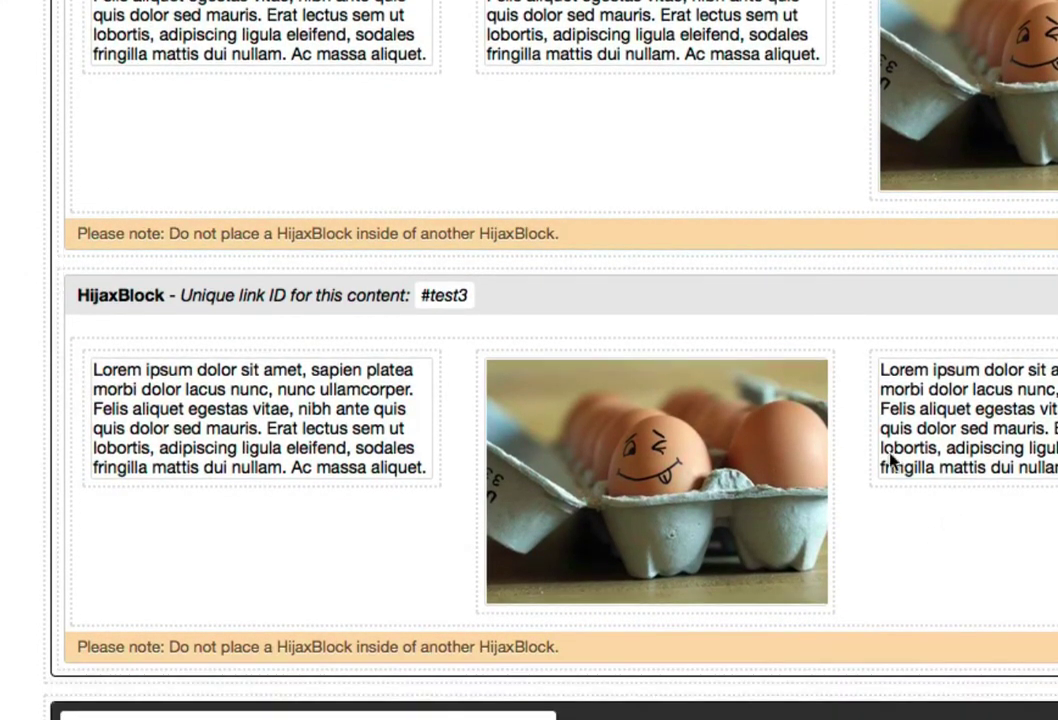
Move the three-column row with the armchair icon between the first Hijax Grid and the grid that starts with the #test4 block.
scroll(918, 510, "down", 5)
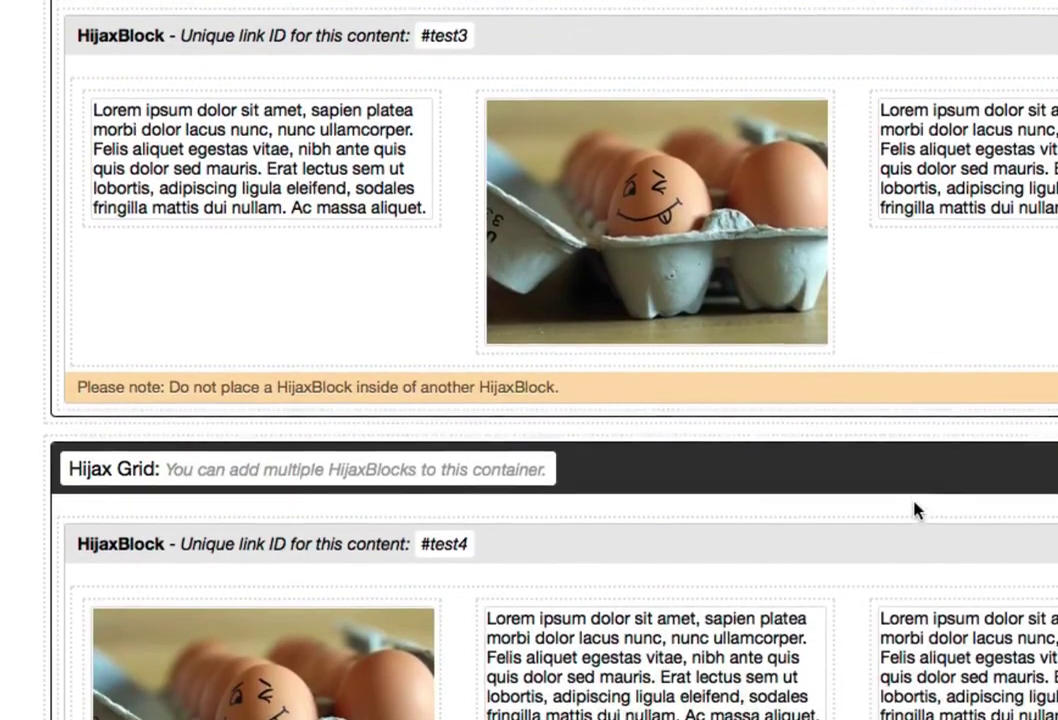
scroll(918, 510, "down", 5)
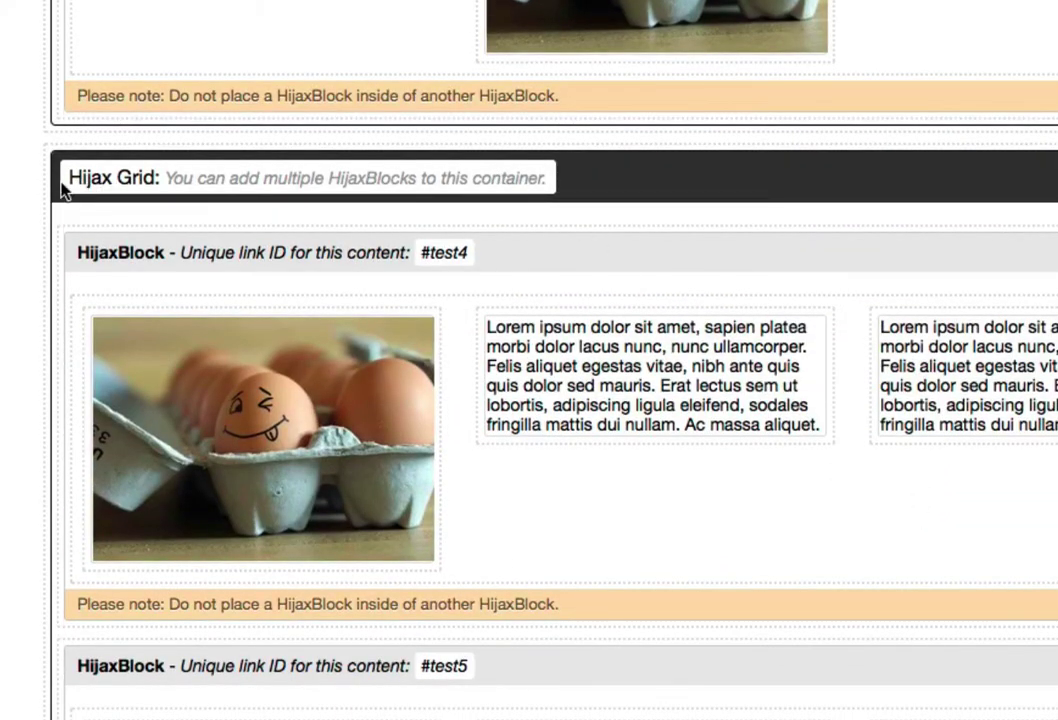
scroll(62, 190, "down", 10)
scroll(62, 190, "up", 2)
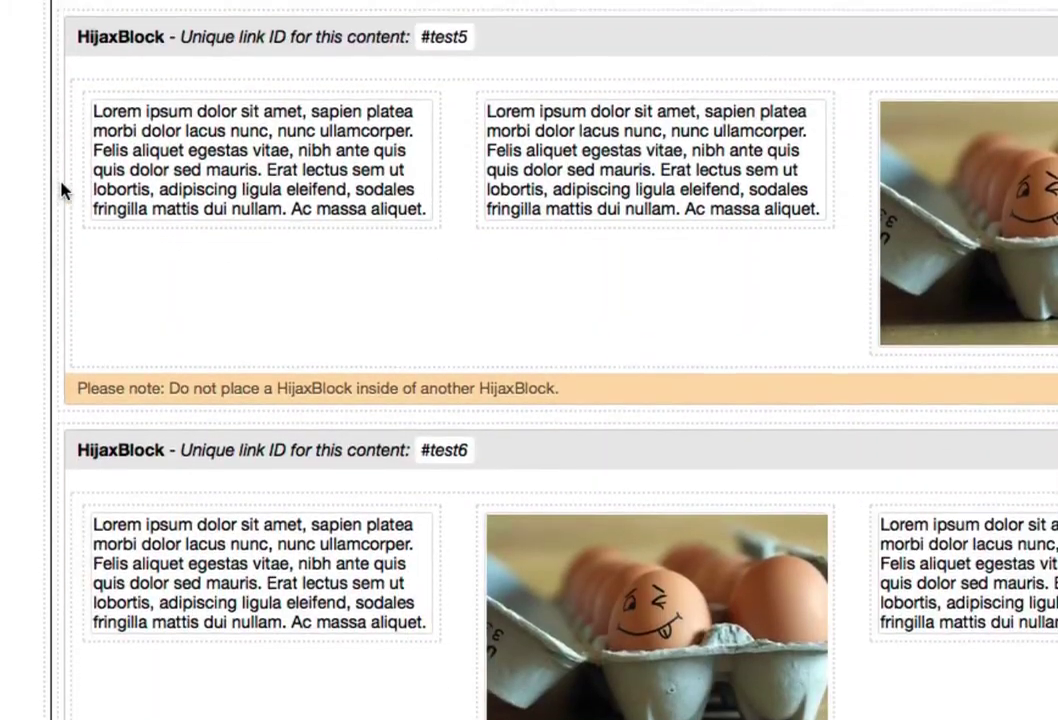
scroll(62, 190, "up", 15)
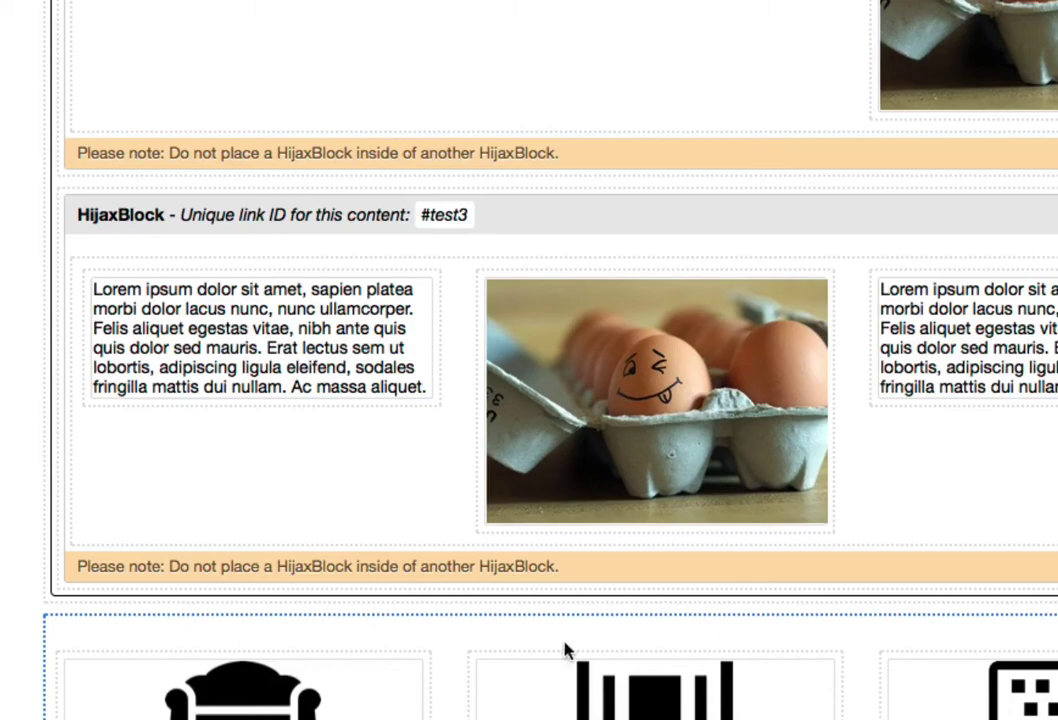
Compare the armchair icon's link address and class attribute with the unique link ID of the HijaxBlock below it, leaving the link unchanged.
scroll(930, 659, "down", 7)
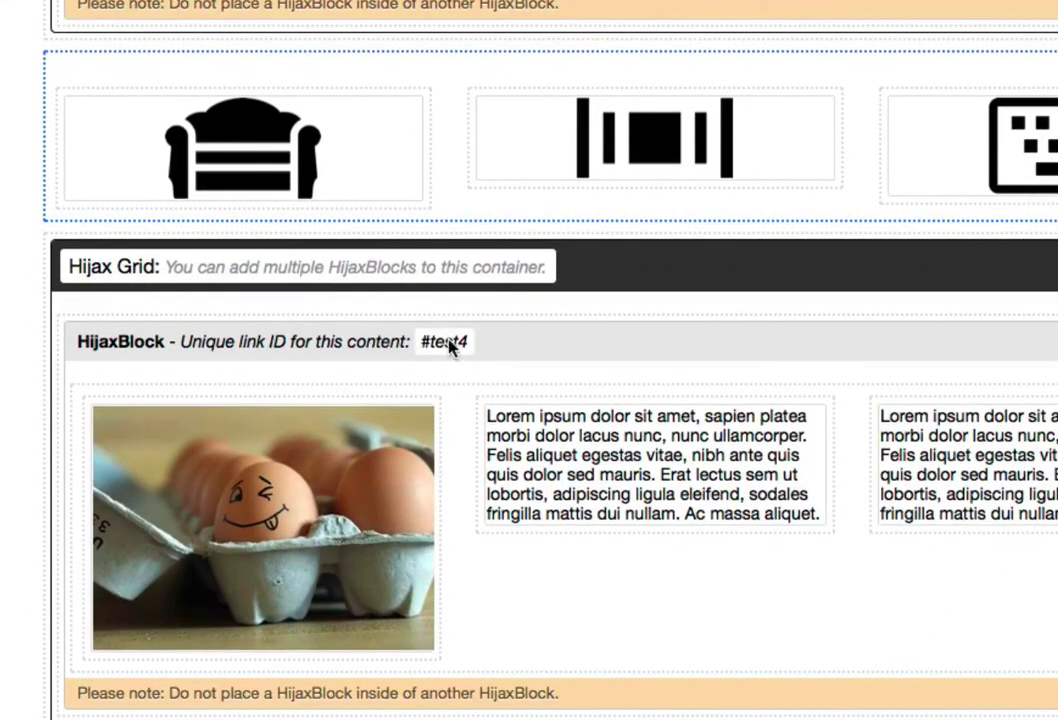
left_click(276, 165)
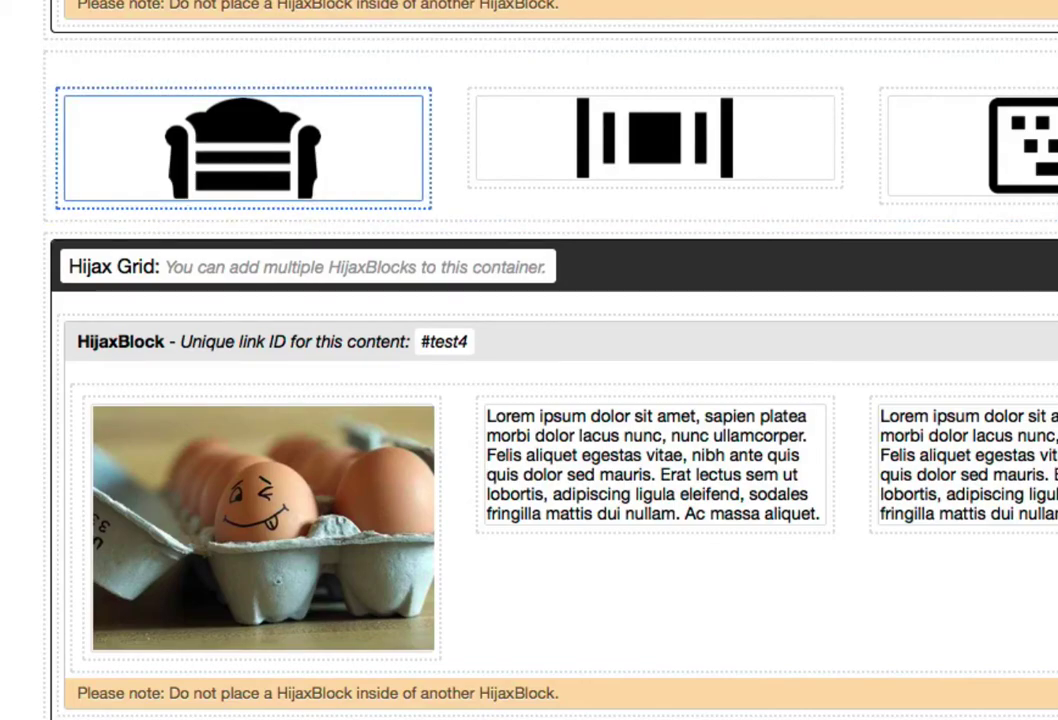
left_click(94, 0)
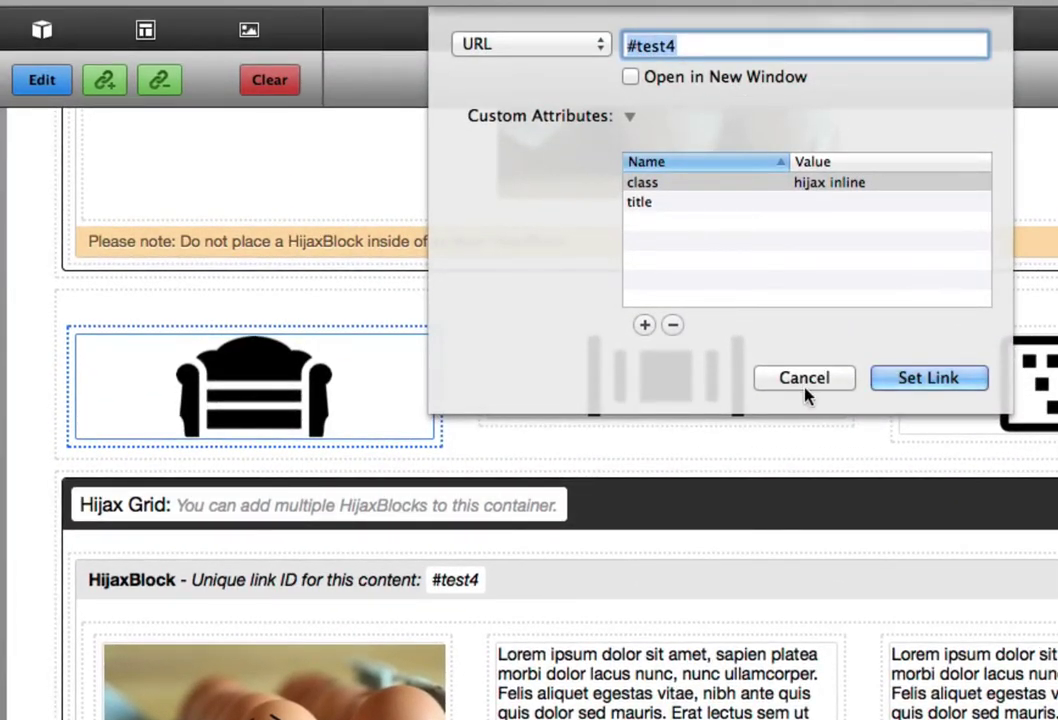
left_click(804, 385)
Return to the first icon row and review the gears icon's link address and class attribute against the first HijaxBlock's ID.
scroll(619, 387, "up", 7)
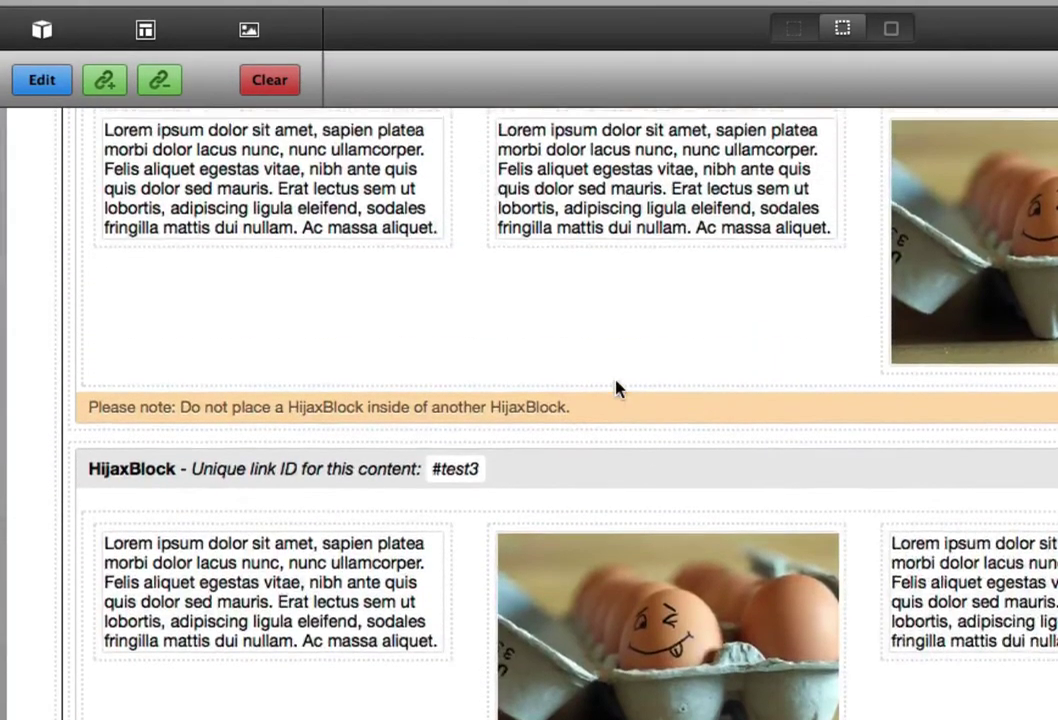
scroll(617, 388, "up", 10)
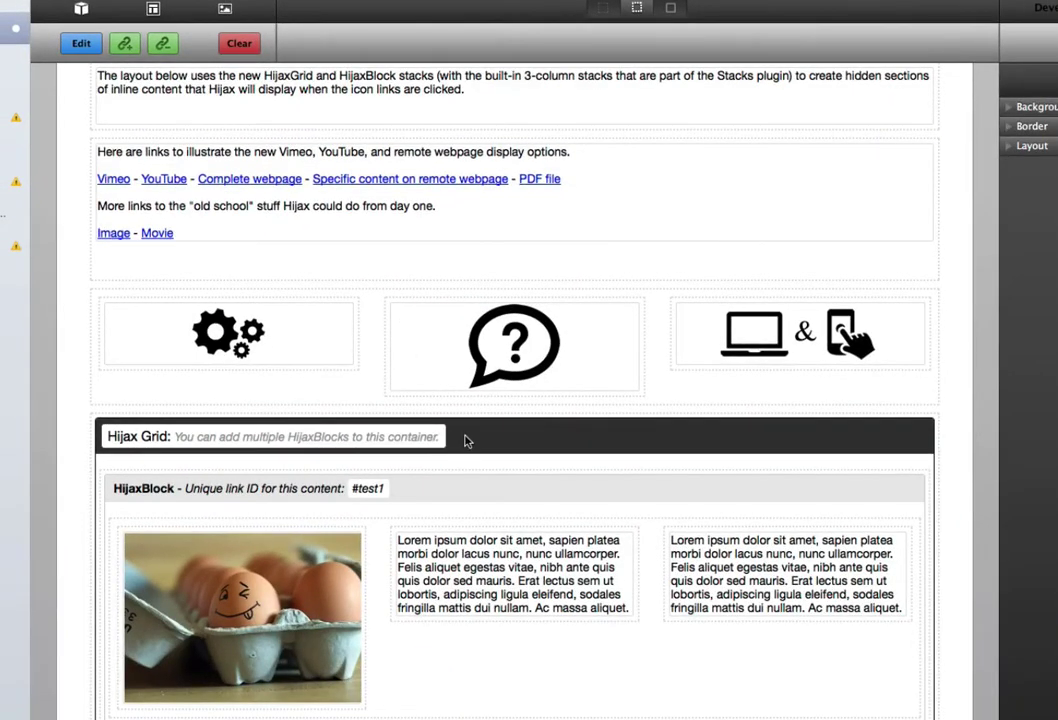
scroll(465, 440, "down", 3)
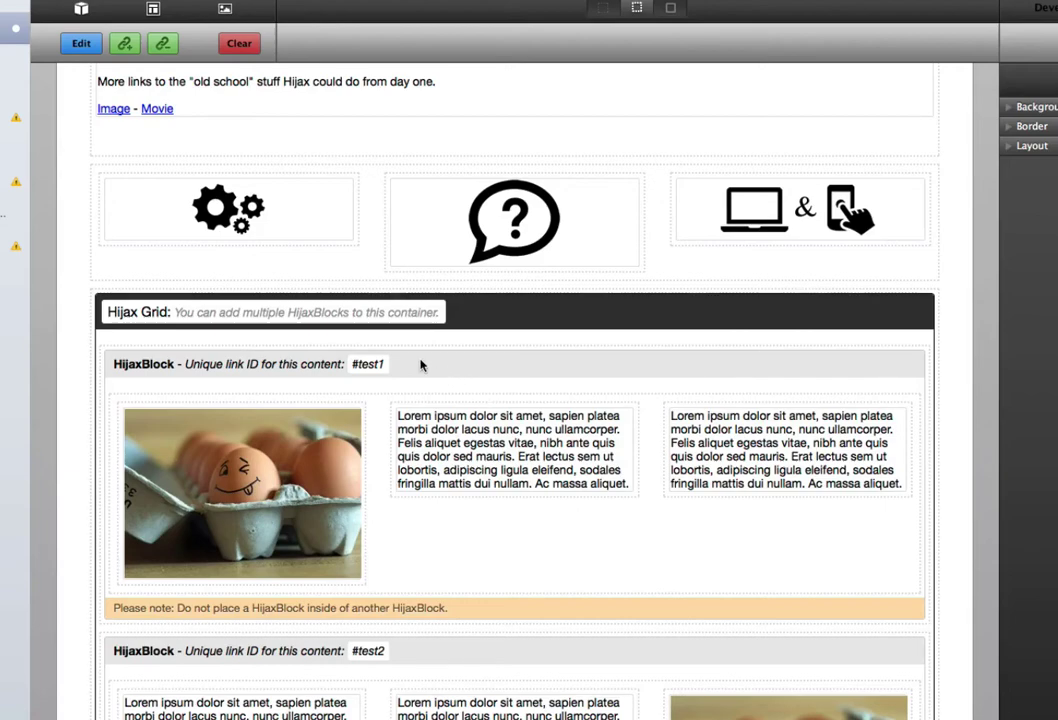
left_click(255, 212)
left_click(125, 45)
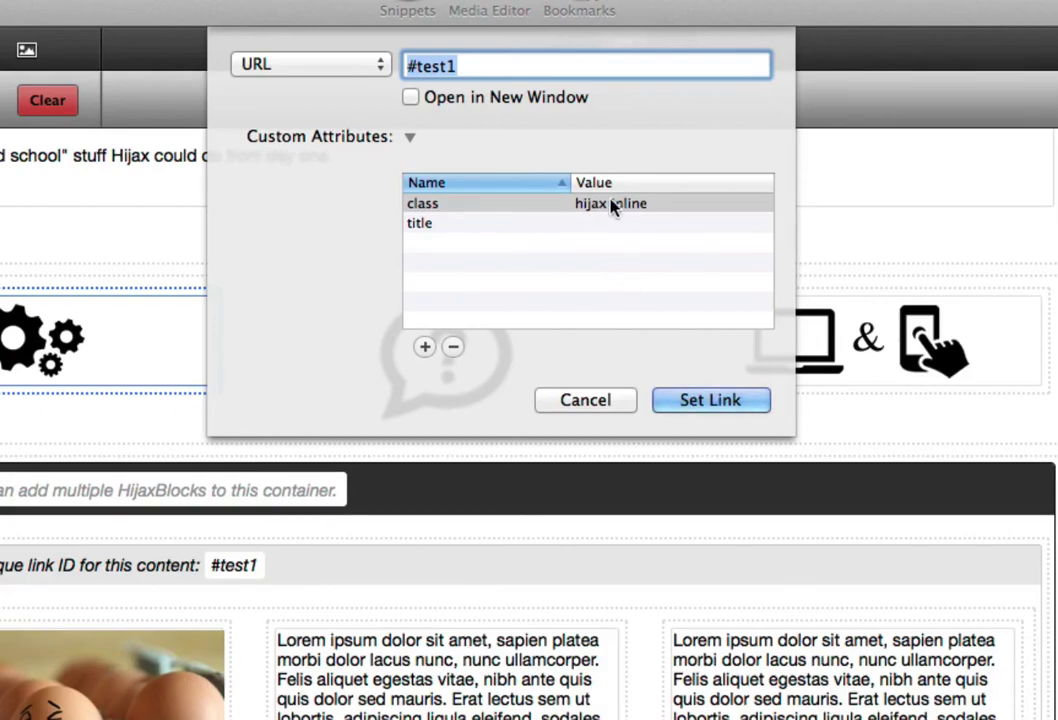
left_click(583, 408)
Compare the link class options listed in the Hijax stack with the gears icon's class attribute, leaving the link unchanged.
scroll(583, 418, "up", 5)
scroll(583, 418, "up", 3)
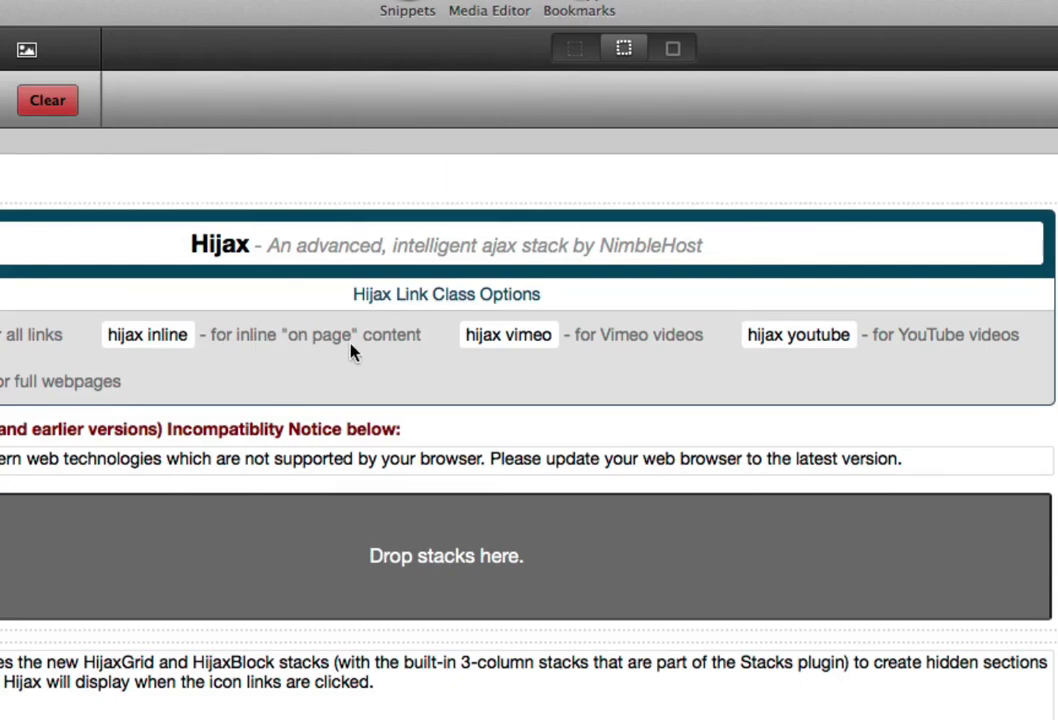
scroll(350, 619, "down", 5)
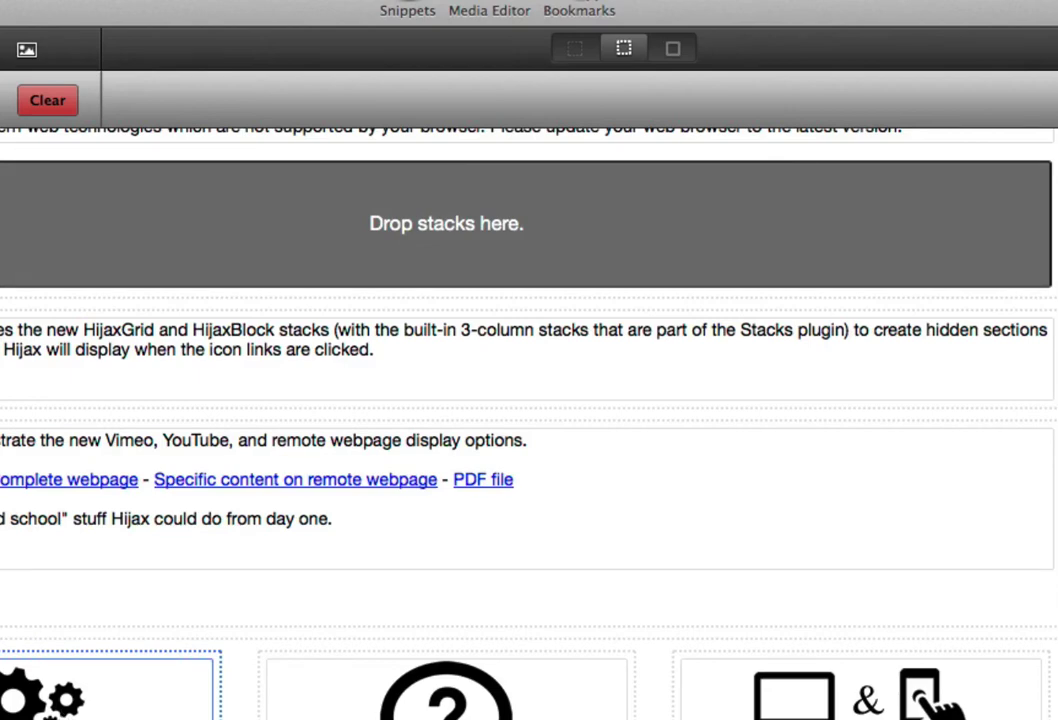
key("super+k")
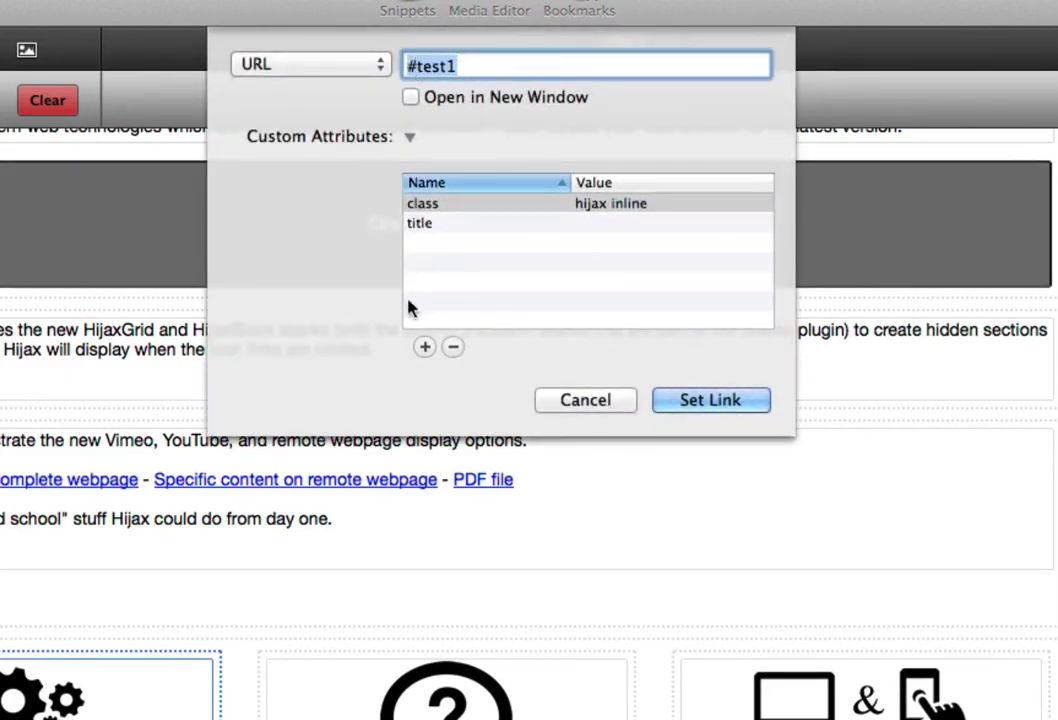
left_click(418, 204)
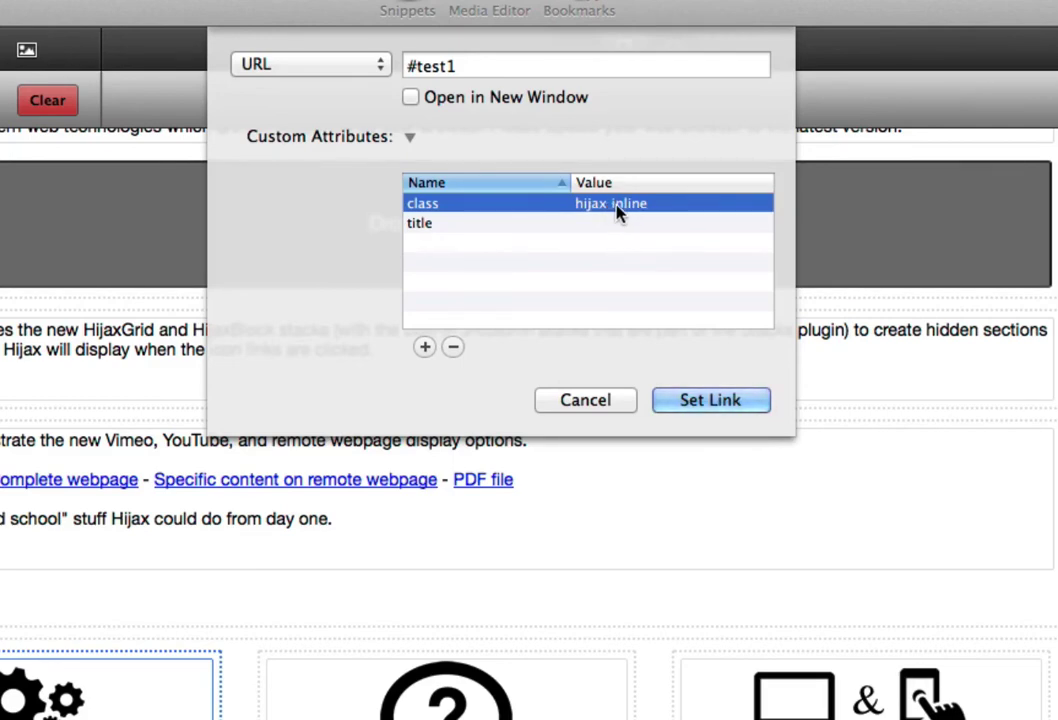
left_click(590, 400)
Preview the page and test the inline content of the gears, question mark and device icons one after another.
scroll(498, 648, "down", 5)
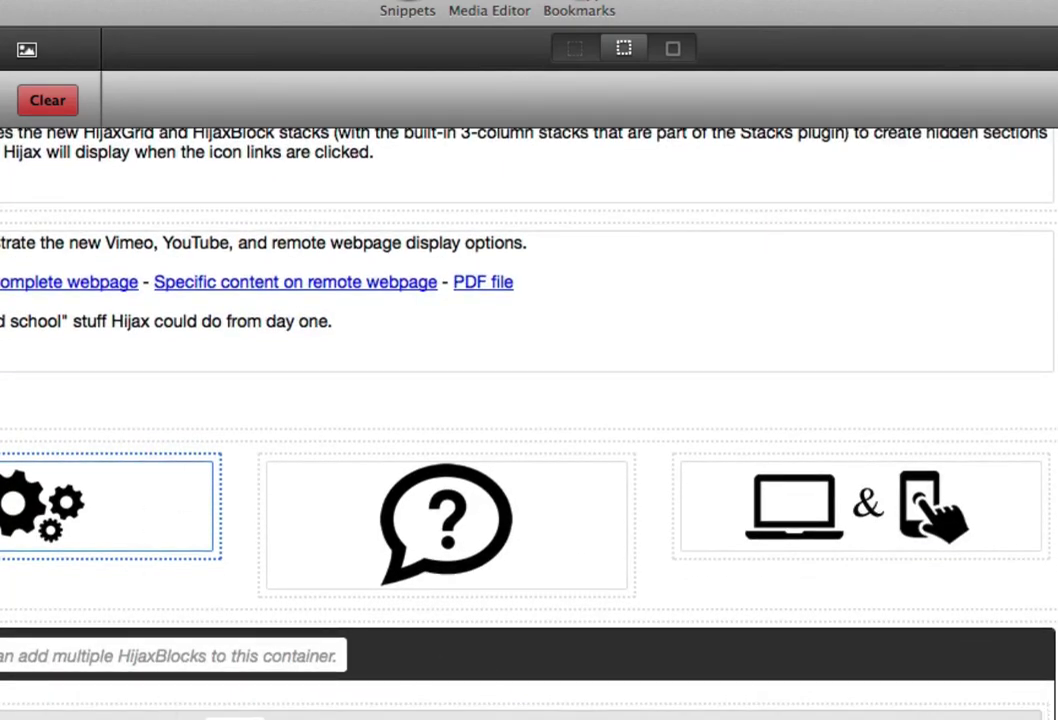
scroll(437, 420, "down", 6)
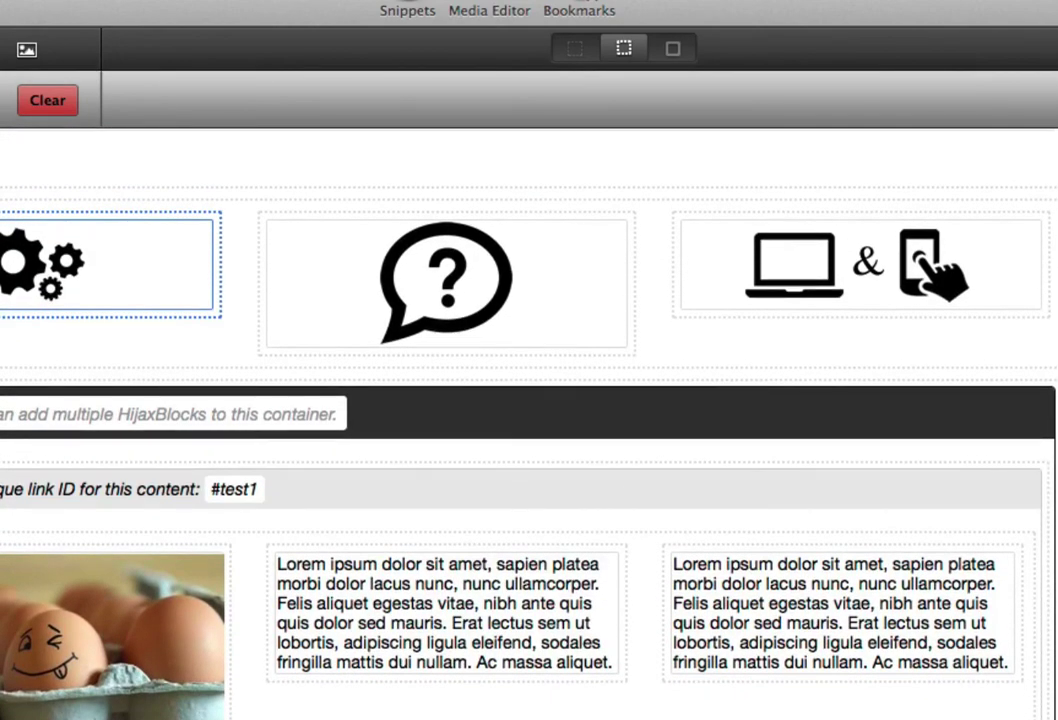
key("super+r")
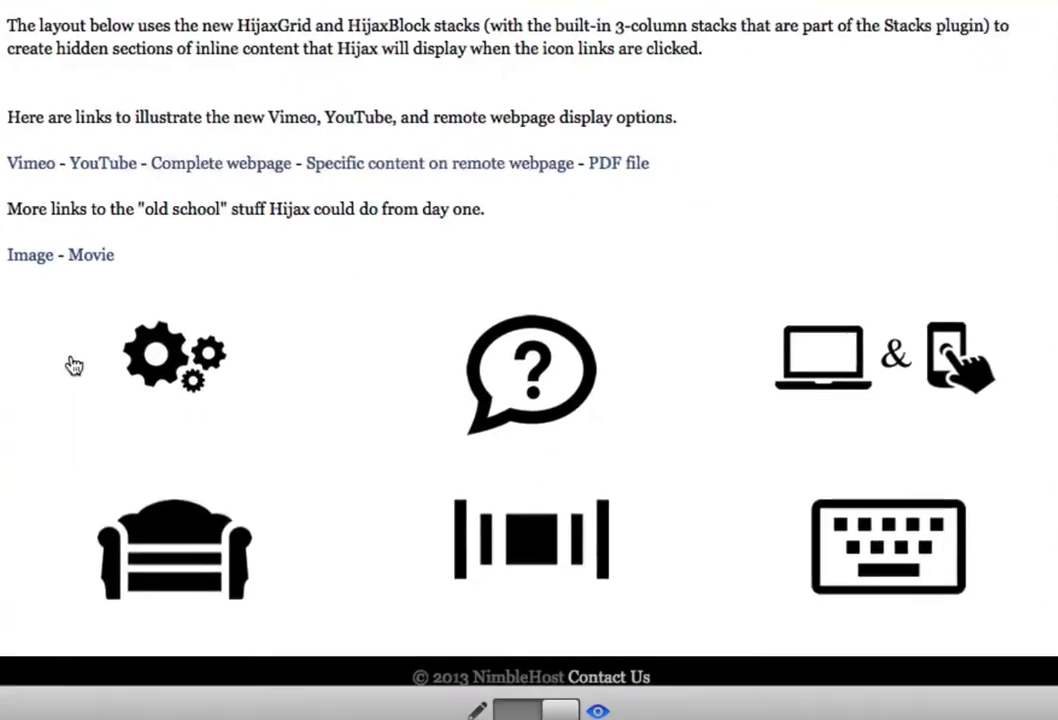
left_click(75, 365)
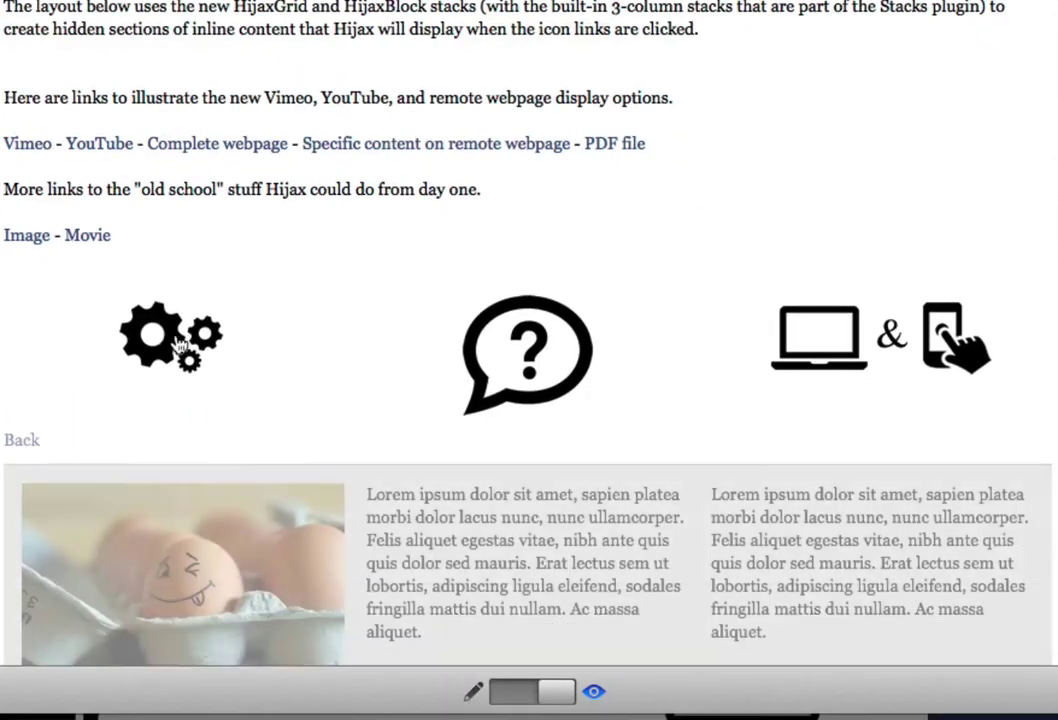
scroll(182, 355, "down", 3)
scroll(176, 337, "down", 4)
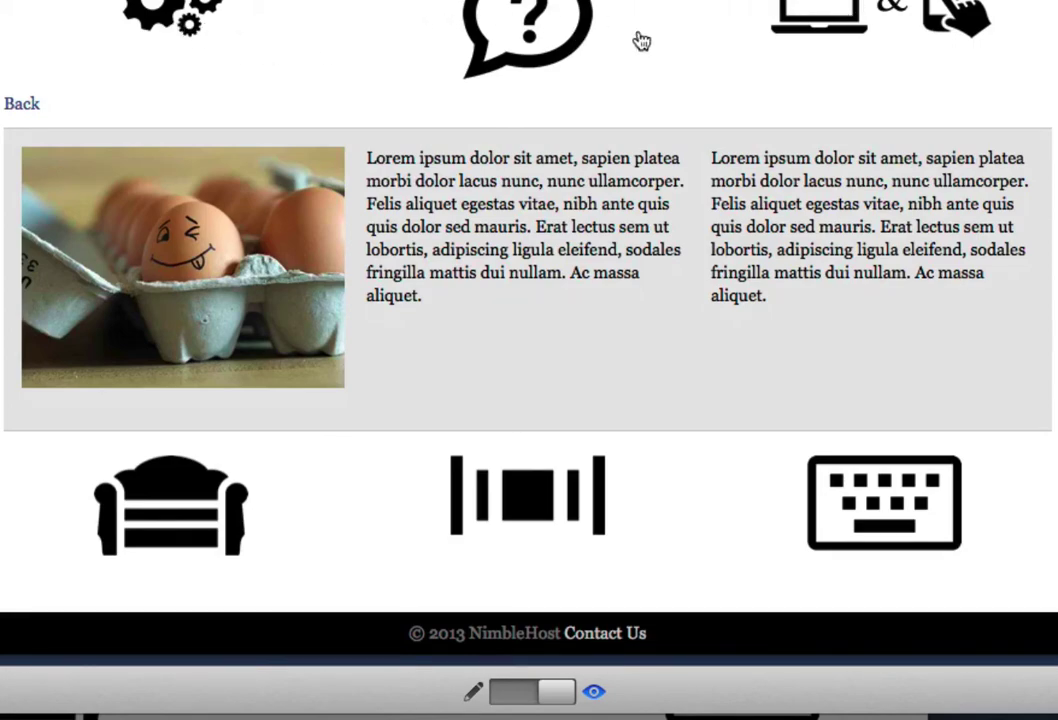
left_click(549, 37)
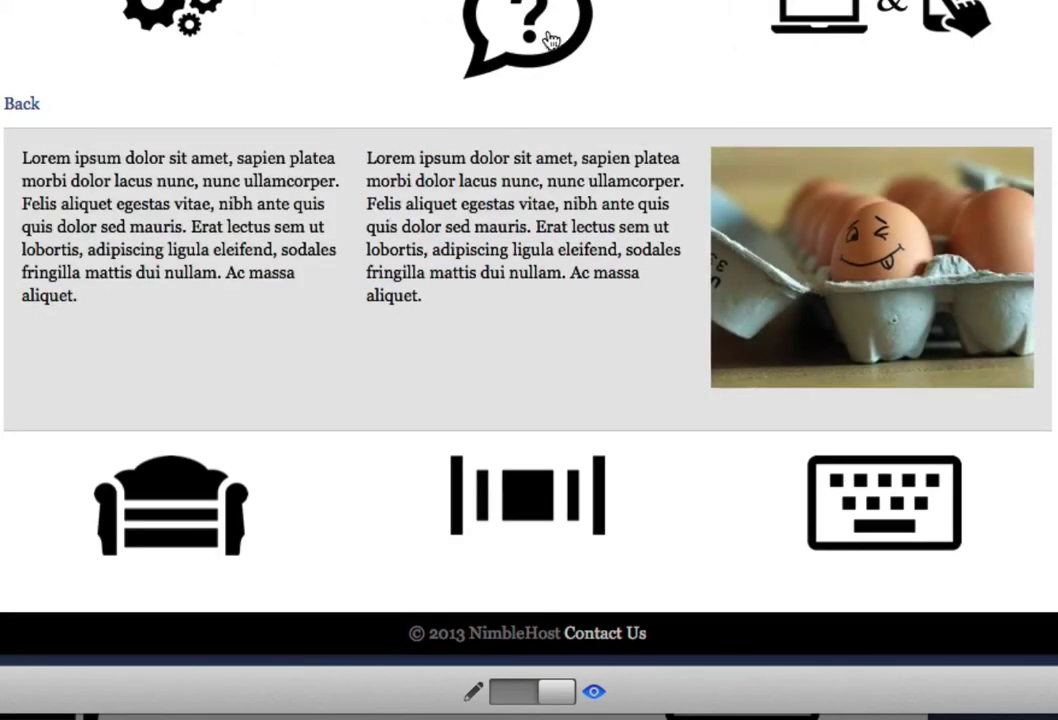
left_click(815, 37)
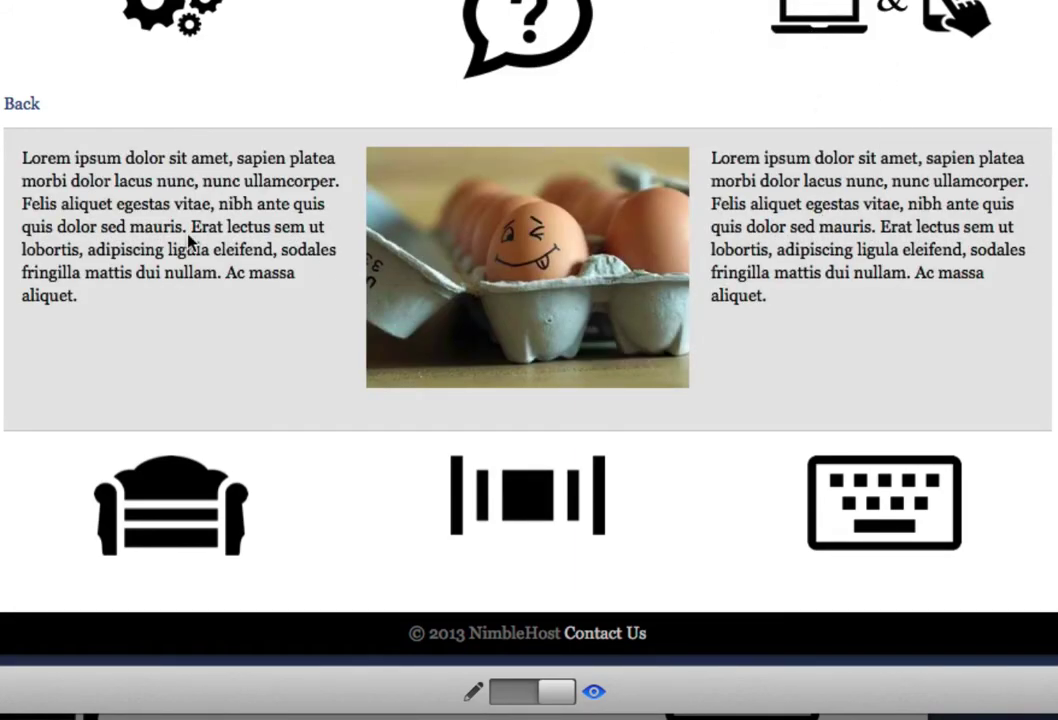
Close the displayed inline content, return to editing the page, and set the Hijax stack's return link text to "Return".
left_click(22, 106)
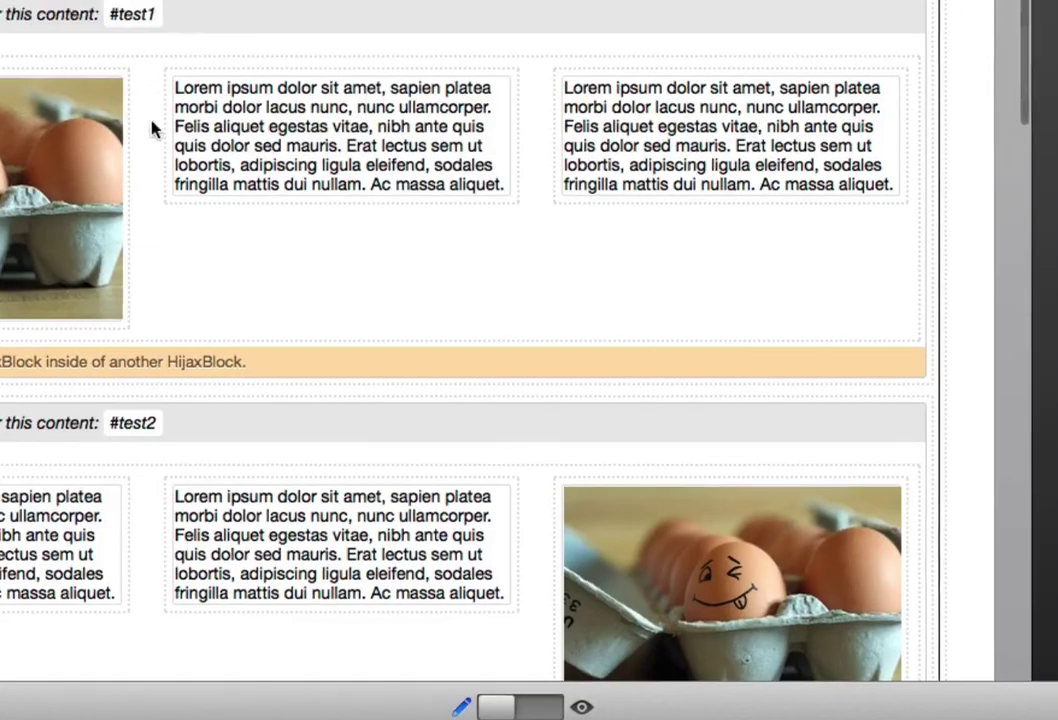
scroll(150, 480, "up", 15)
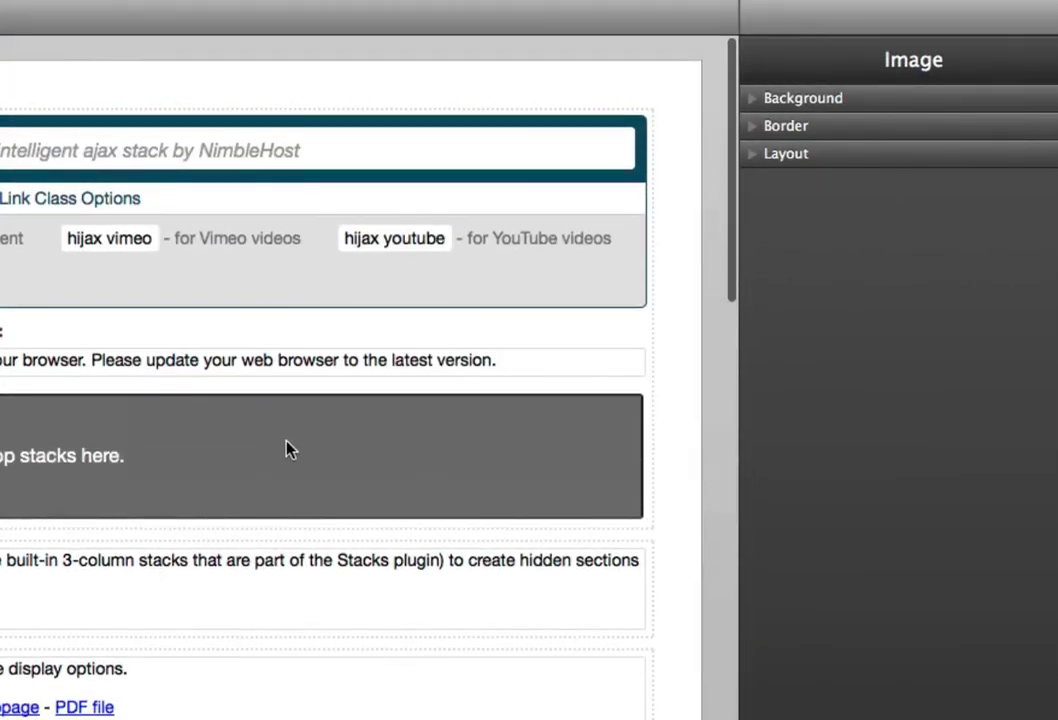
left_click(142, 295)
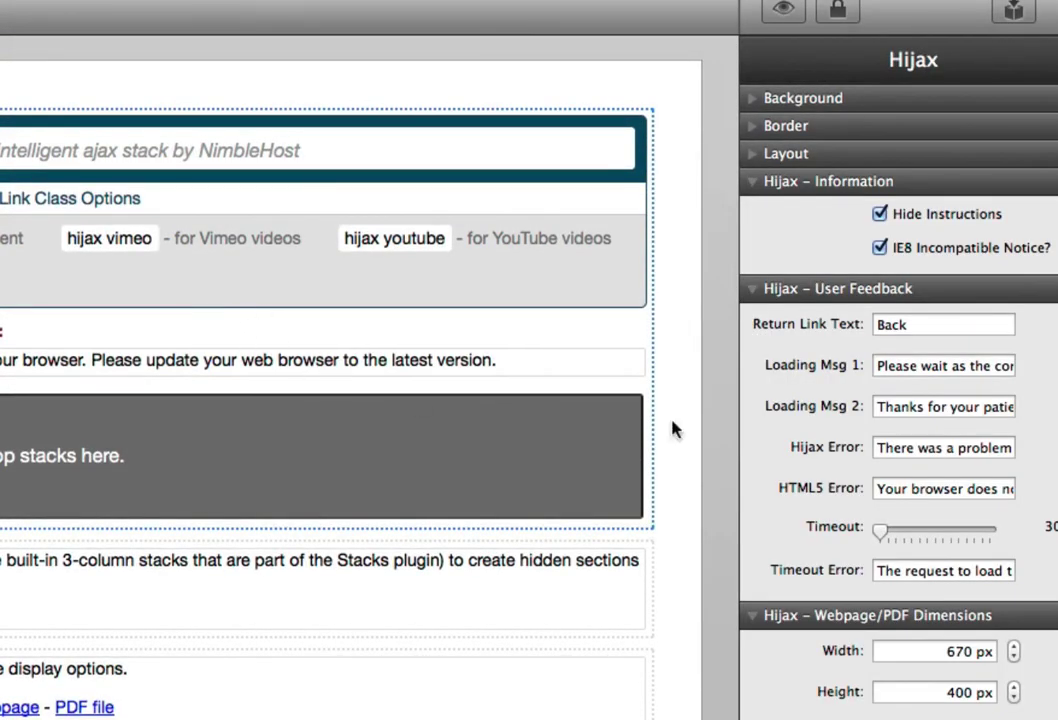
double_click(889, 322)
type("Return")
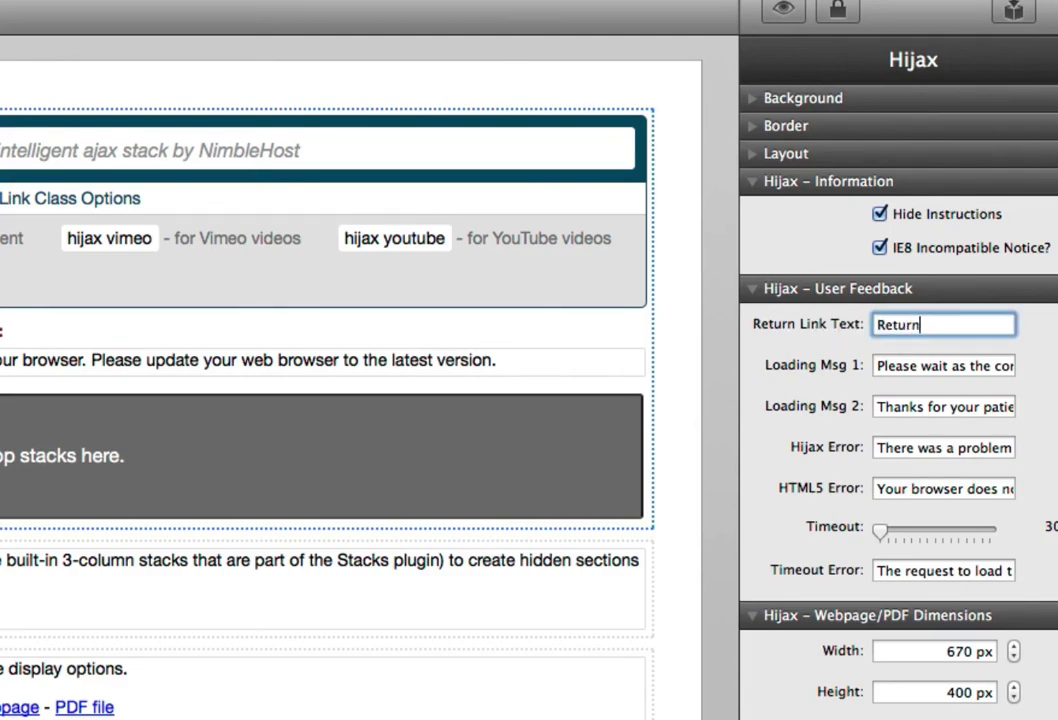
key("Return")
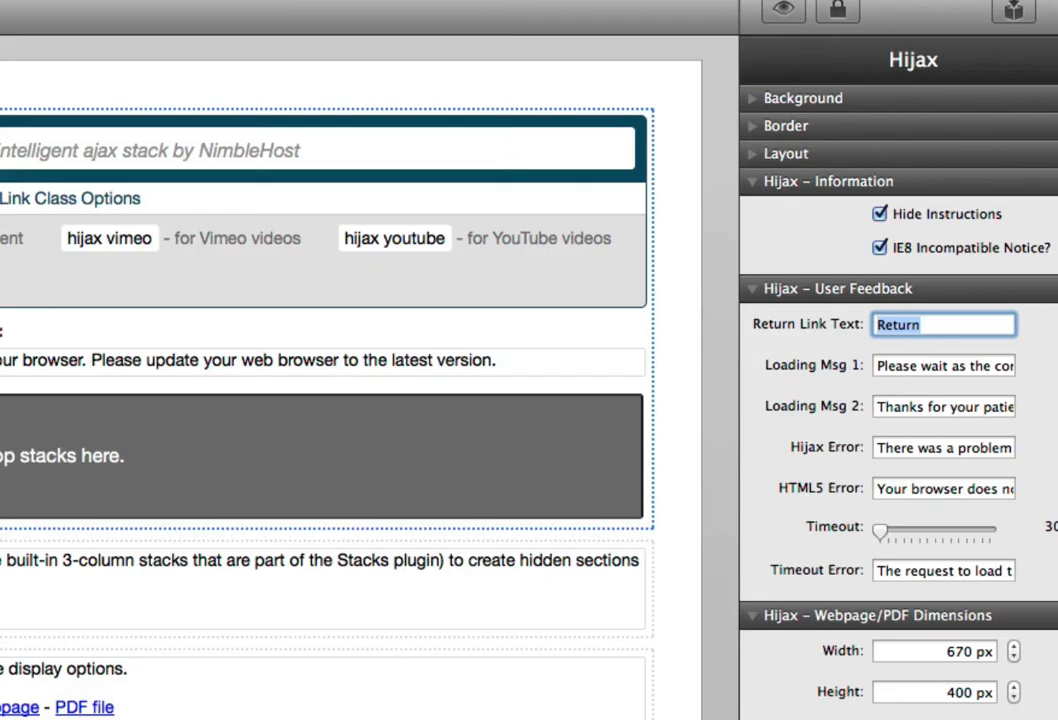
Preview the page, test opening and closing the gears and armchair content with the return link, and go back to editing.
key("super+r")
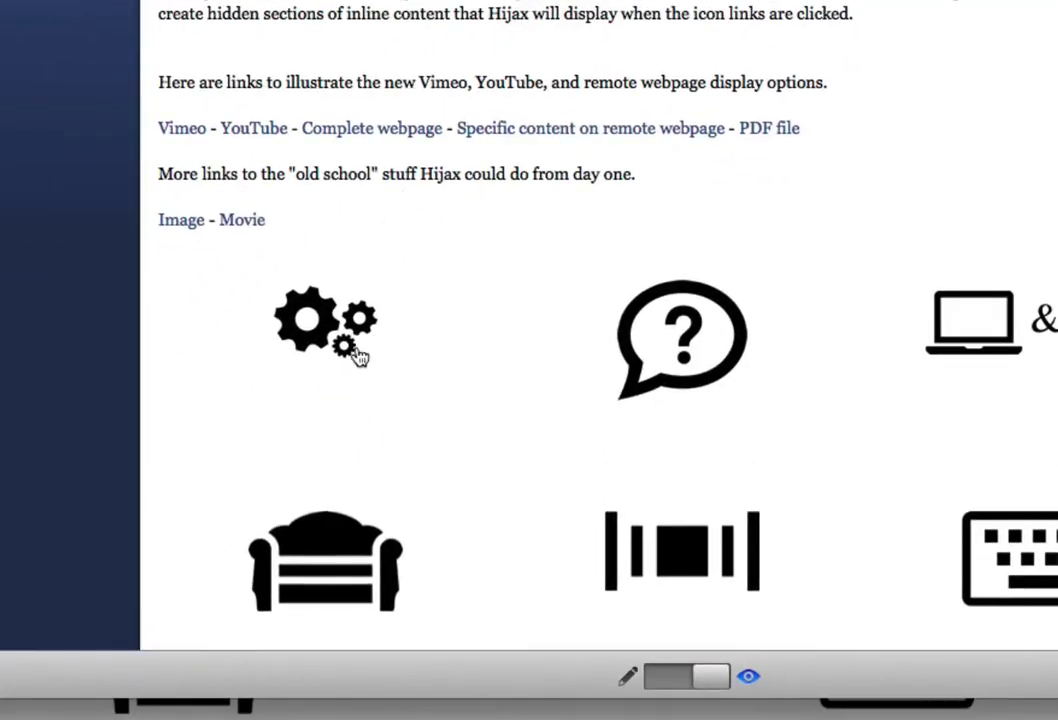
left_click(358, 357)
scroll(188, 440, "down", 3)
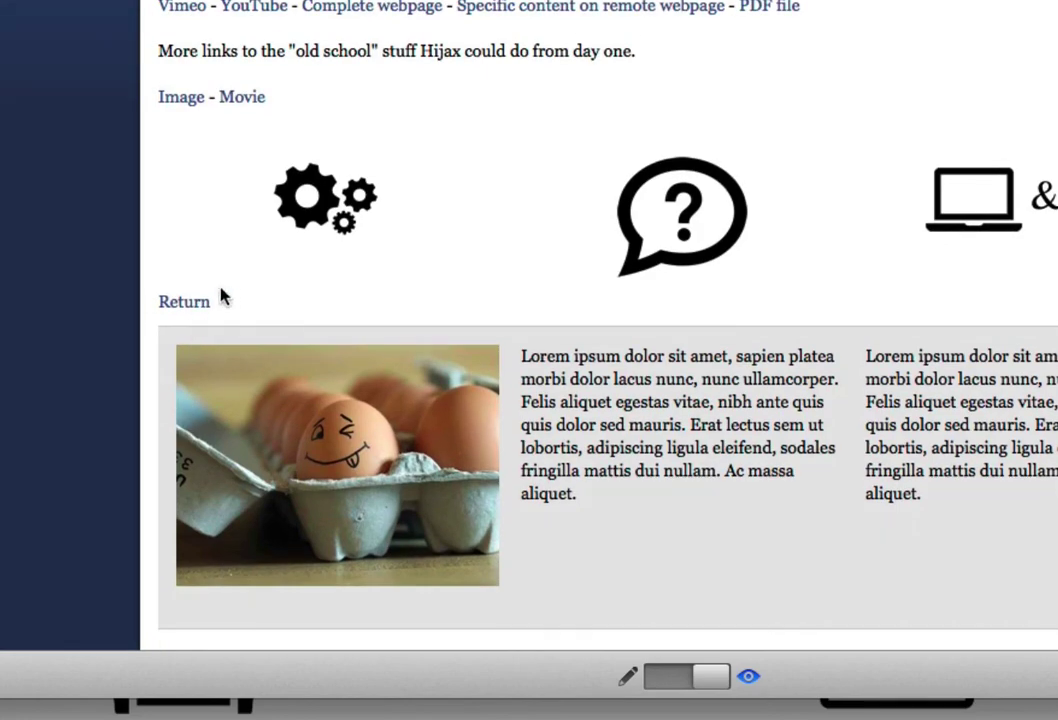
left_click(200, 306)
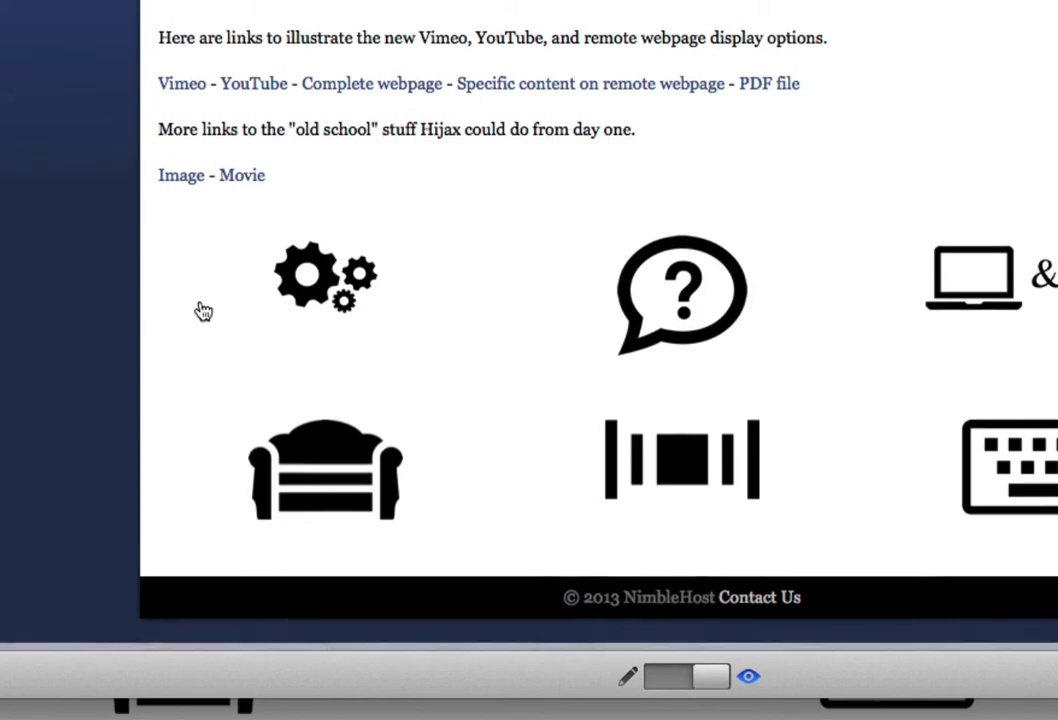
left_click(286, 446)
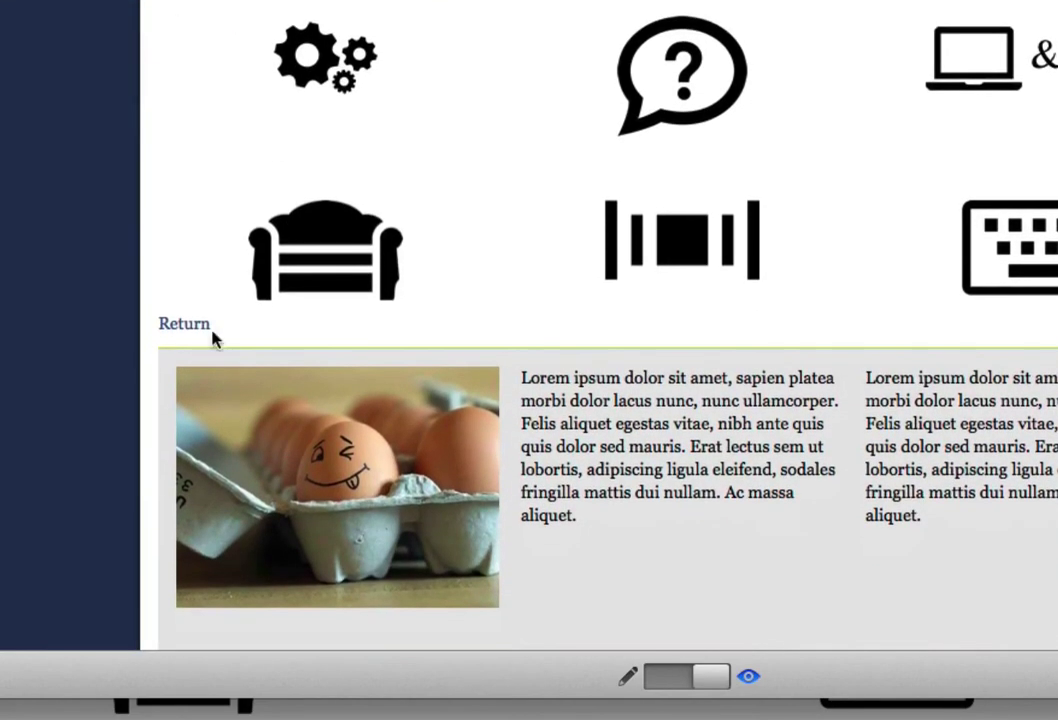
left_click(187, 327)
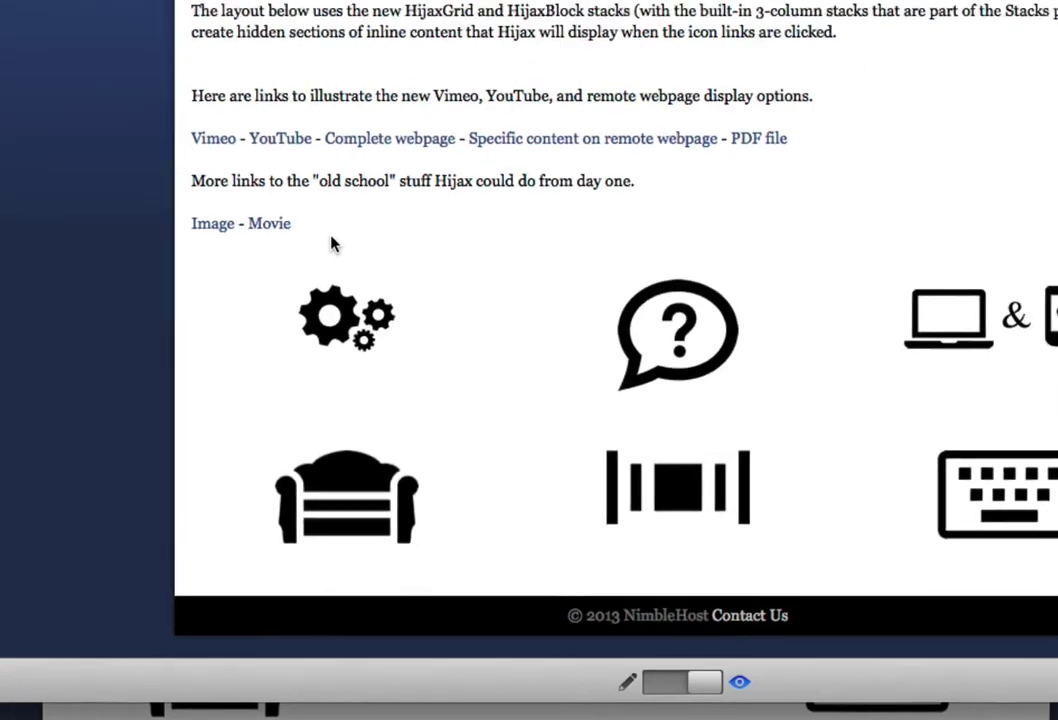
key("super+shift+p")
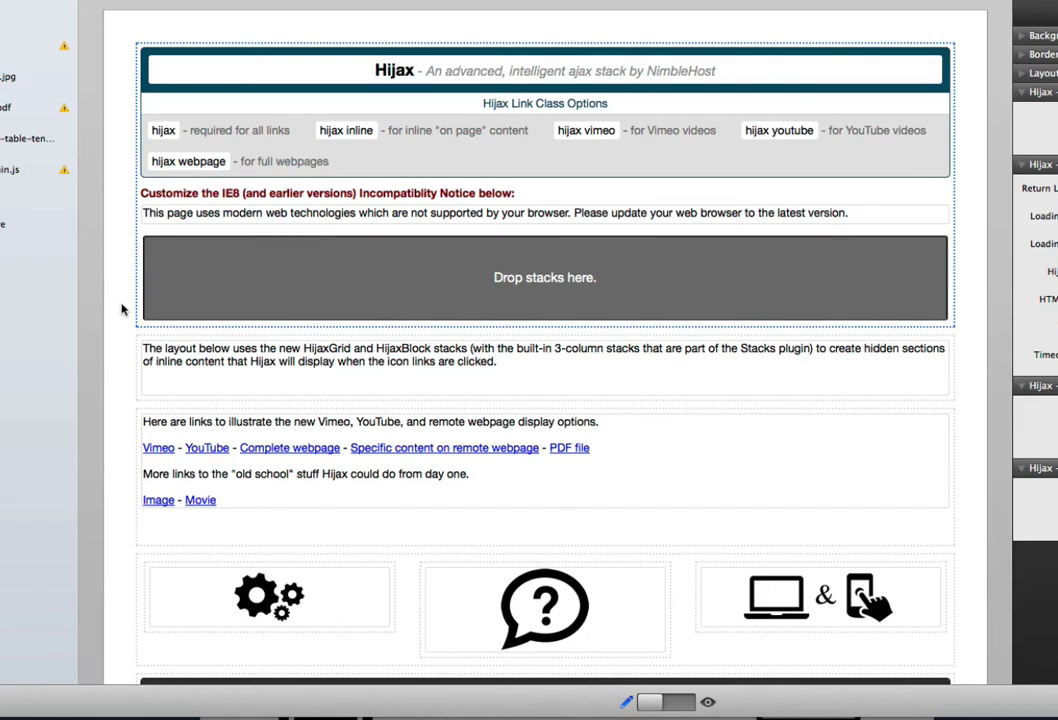
scroll(138, 100, "down", 1)
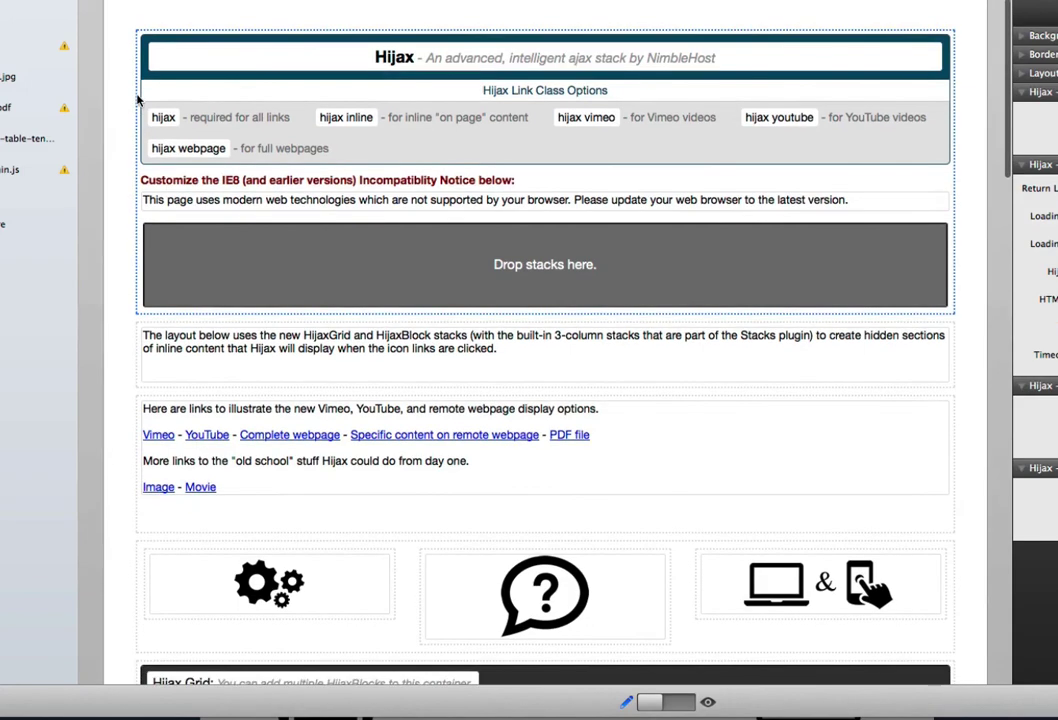